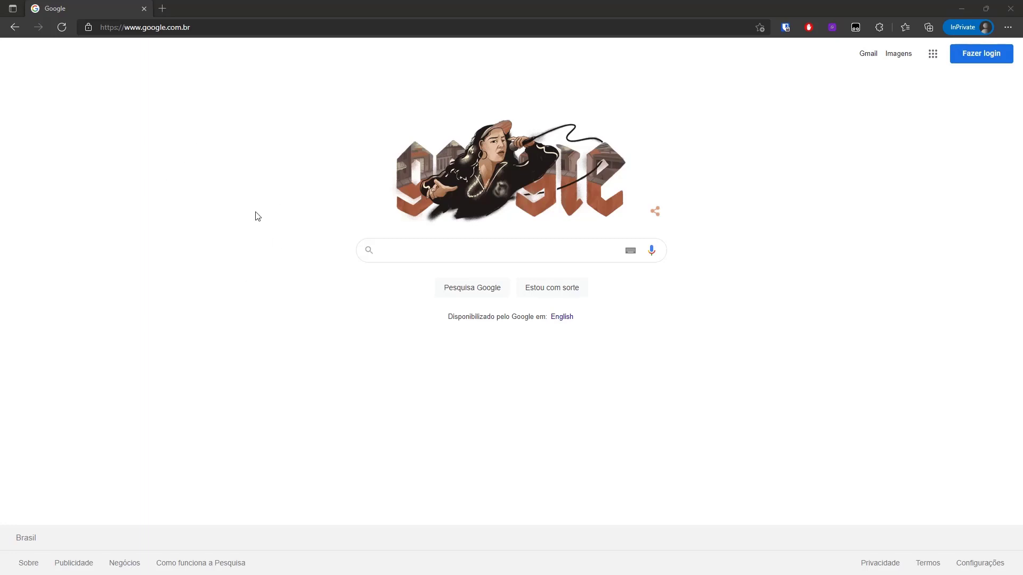
Step: Search Google for "caq quebec"
{"action": "left_click", "coordinate": [444, 254]}
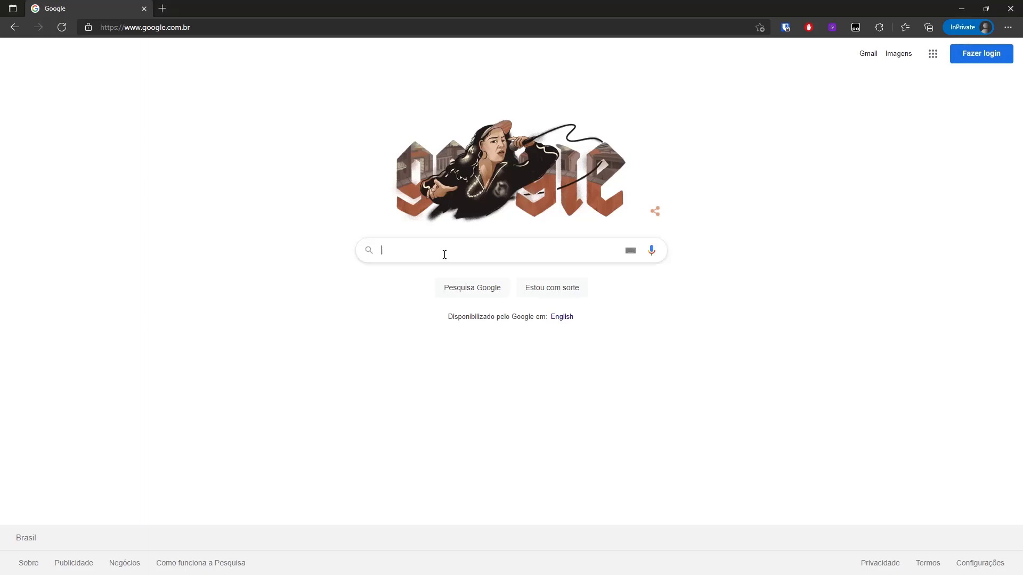
{"action": "type", "text": "caq quebec"}
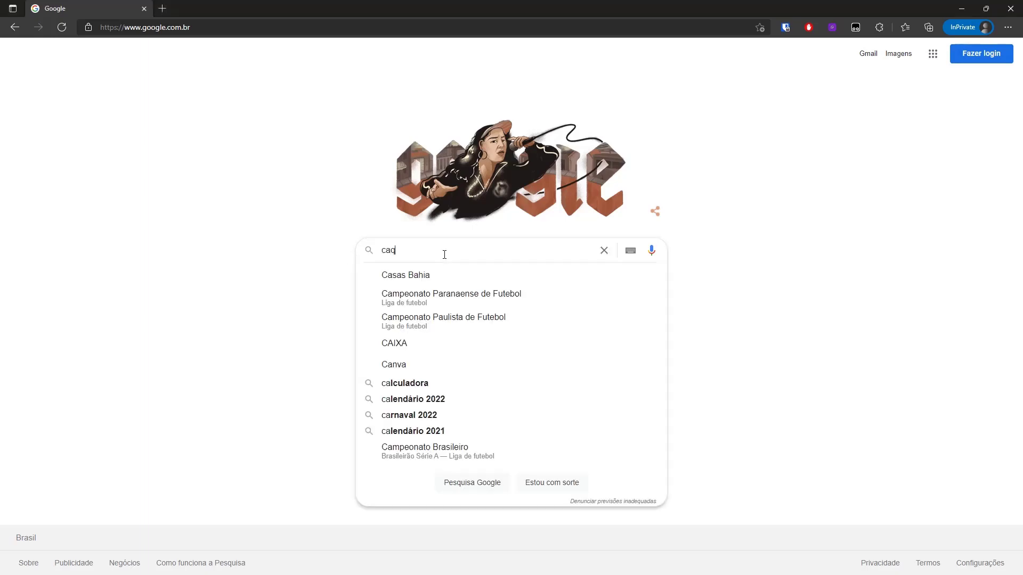
{"action": "key", "text": "Return"}
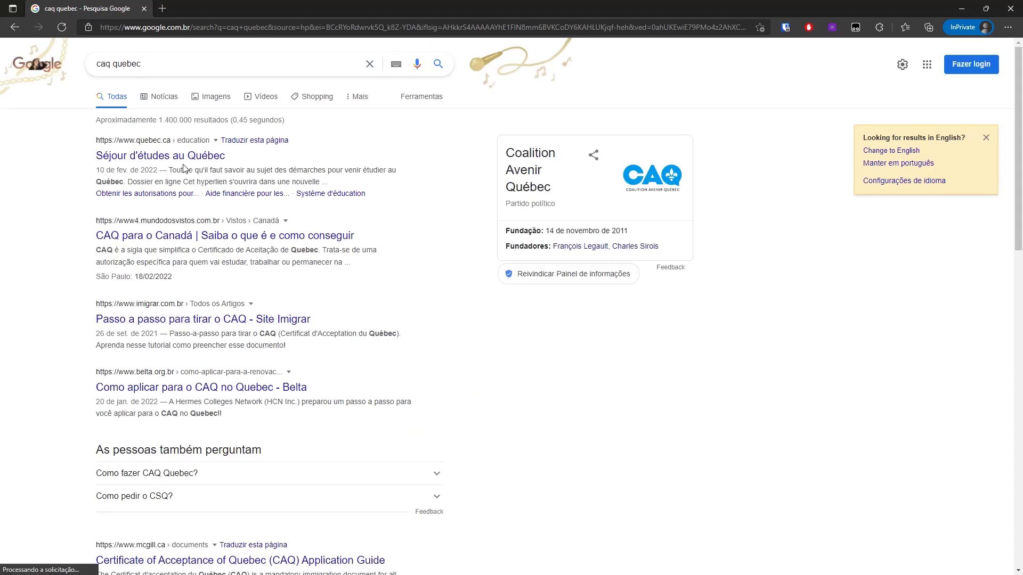
Step: Open the Quebec.ca "Séjour d'études au Québec" result, decline the page translation offer and switch the site to English
{"action": "left_click", "coordinate": [127, 160]}
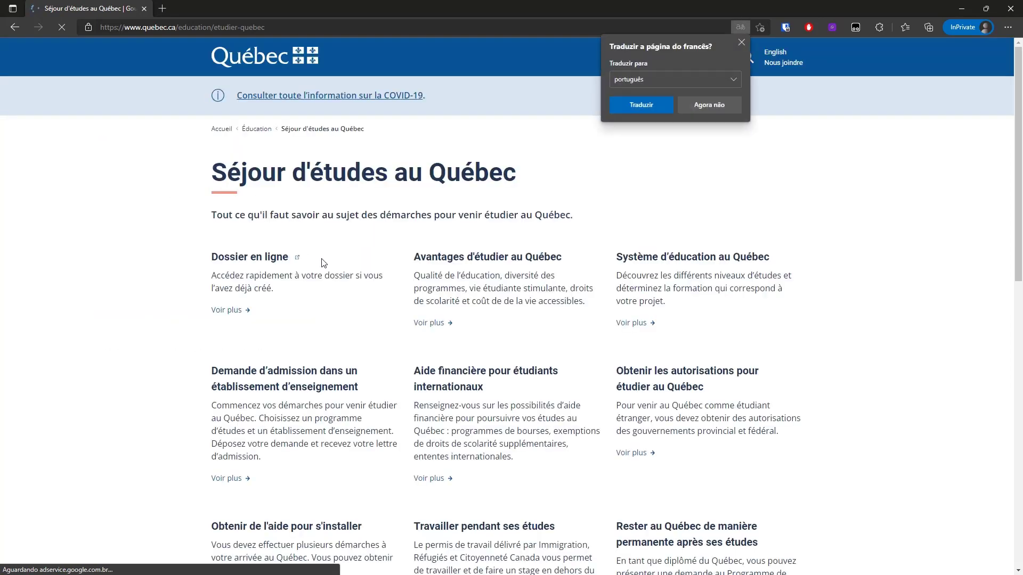
{"action": "left_click", "coordinate": [699, 105]}
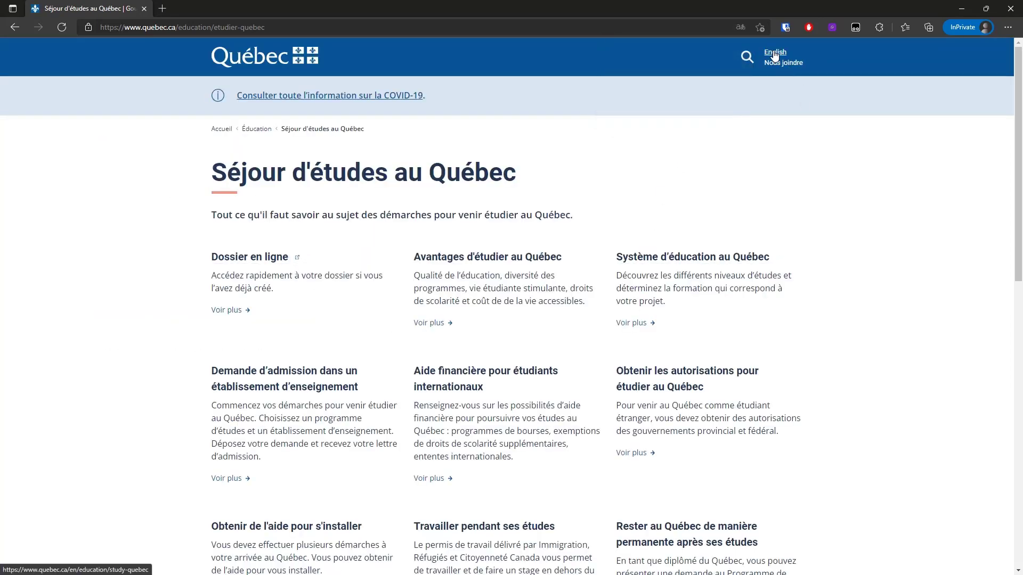
{"action": "left_click", "coordinate": [775, 52]}
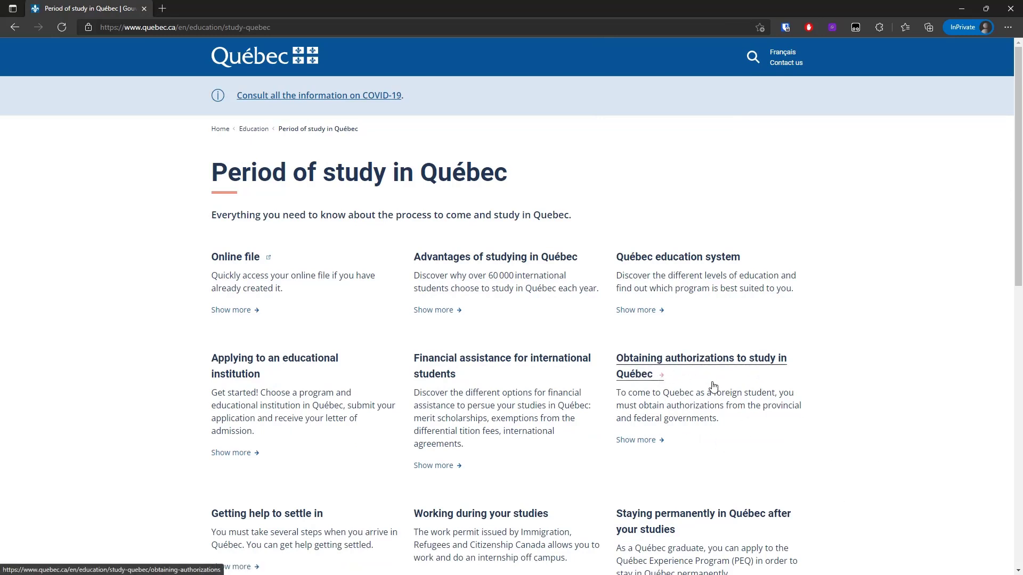
Step: Open "Obtaining authorizations to study in Québec", then "Applying for temporary selection for studies"
{"action": "left_click", "coordinate": [640, 375]}
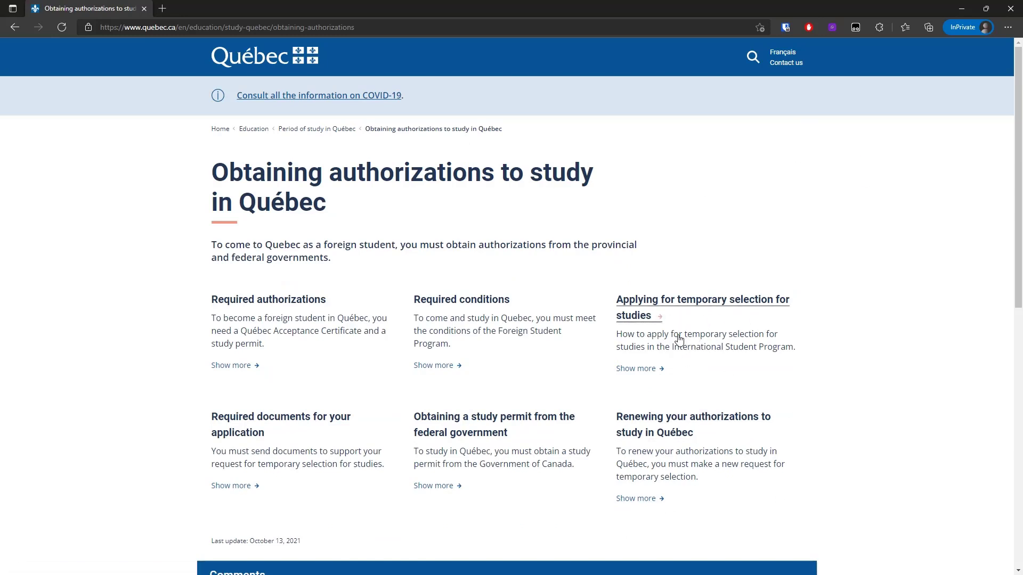
{"action": "left_click", "coordinate": [644, 310]}
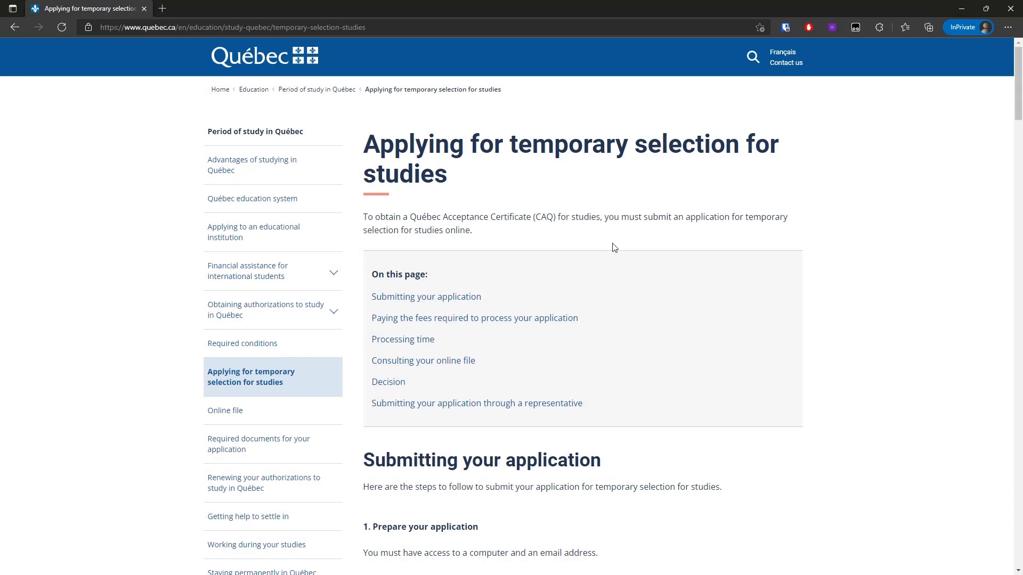
Step: Open the online application for temporary selection for studies from the Submitting your application section
{"action": "left_click_drag", "start_coordinate": [1022, 91], "coordinate": [1022, 145]}
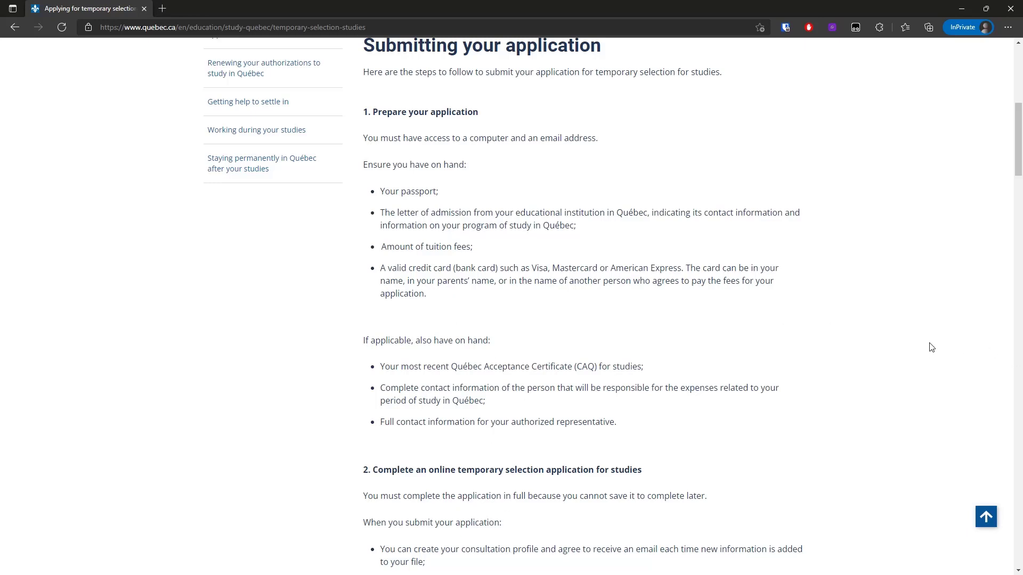
{"action": "scroll", "coordinate": [1021, 227], "scroll_direction": "down", "scroll_amount": 4}
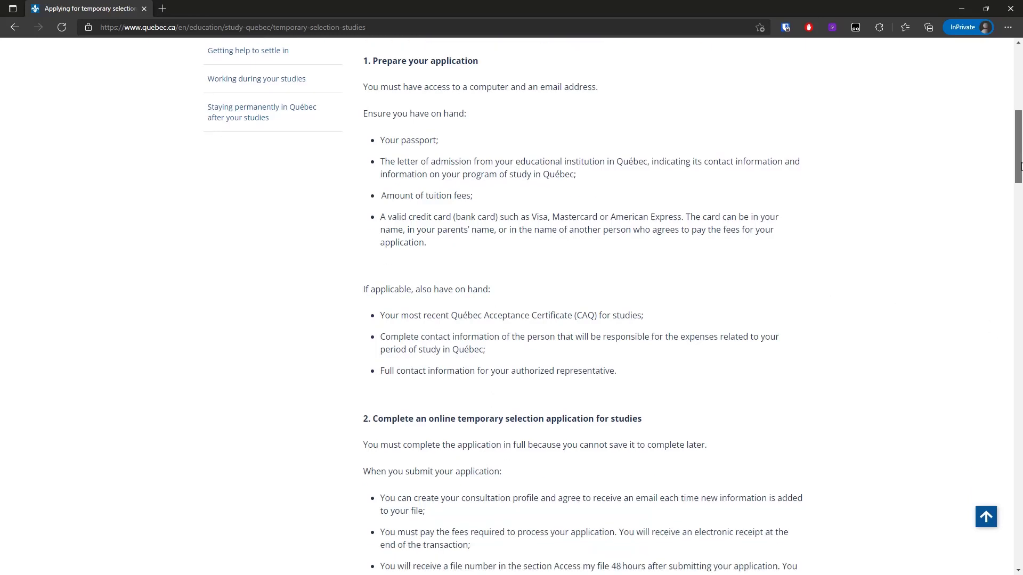
{"action": "scroll", "coordinate": [1021, 174], "scroll_direction": "up", "scroll_amount": 1}
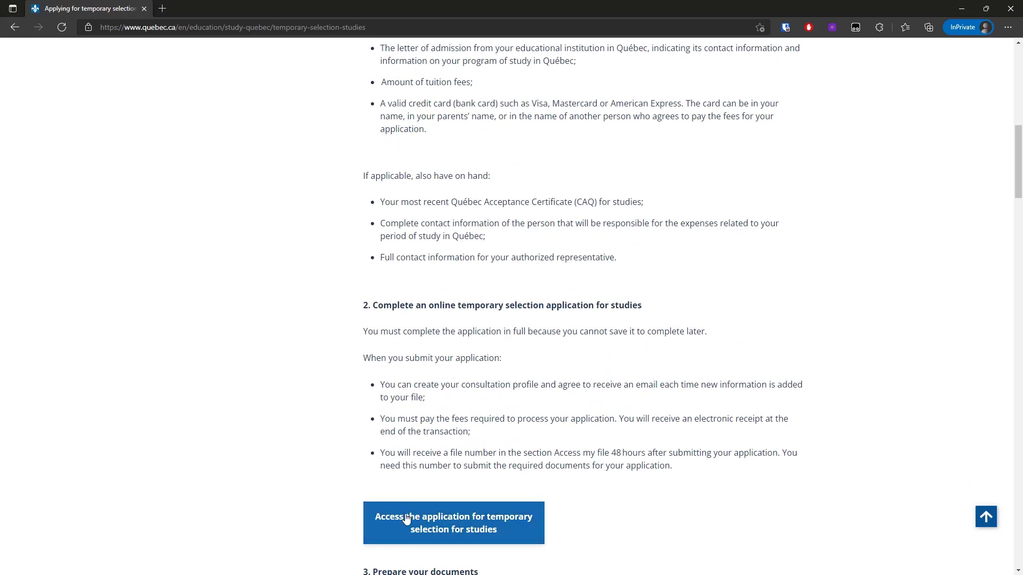
{"action": "left_click", "coordinate": [464, 535]}
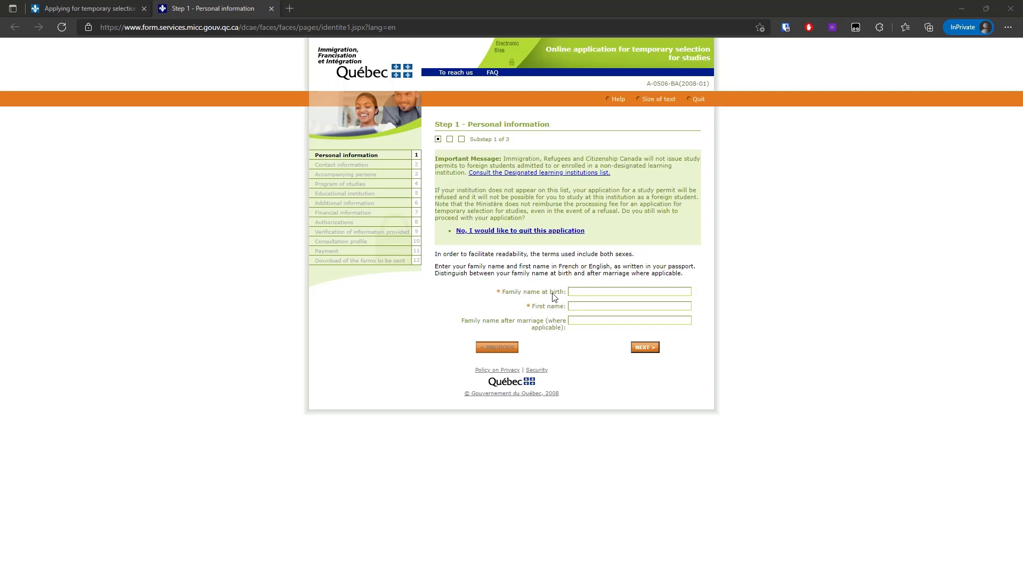
Step: Enter the applicant's family name at birth, first name and family name after marriage in the personal information form
{"action": "left_click", "coordinate": [588, 292]}
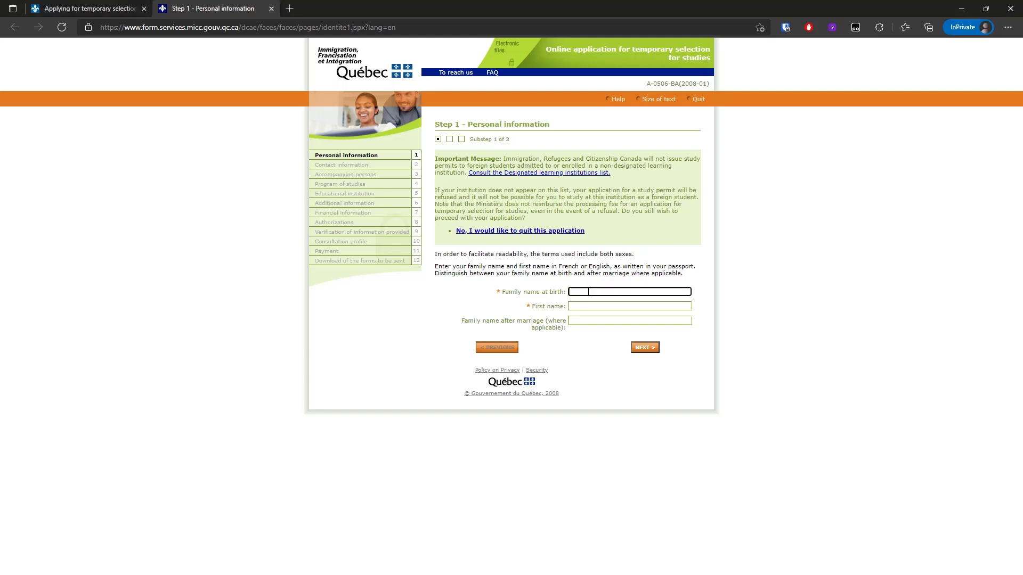
{"action": "left_click", "coordinate": [615, 303]}
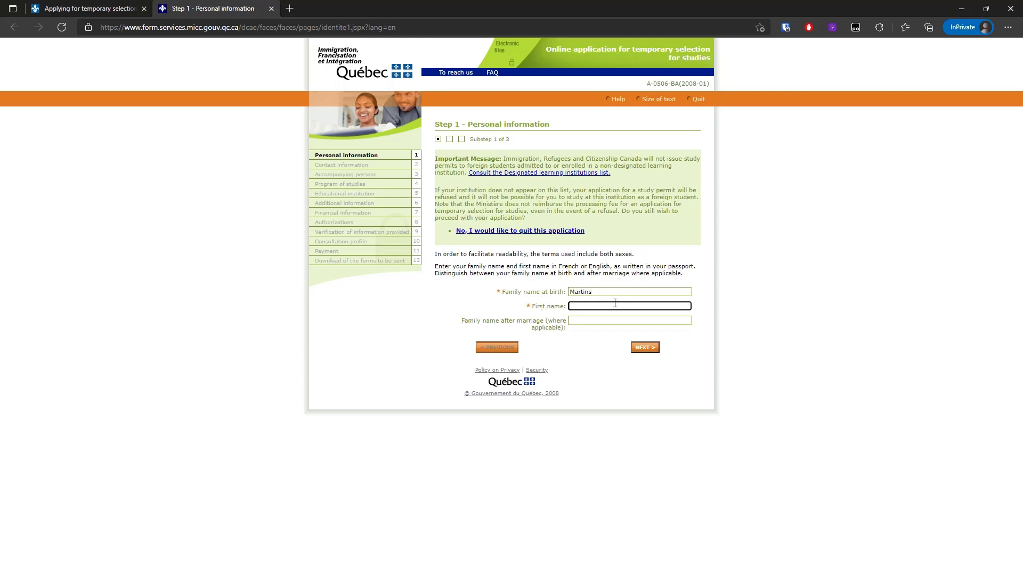
{"action": "left_click", "coordinate": [591, 321]}
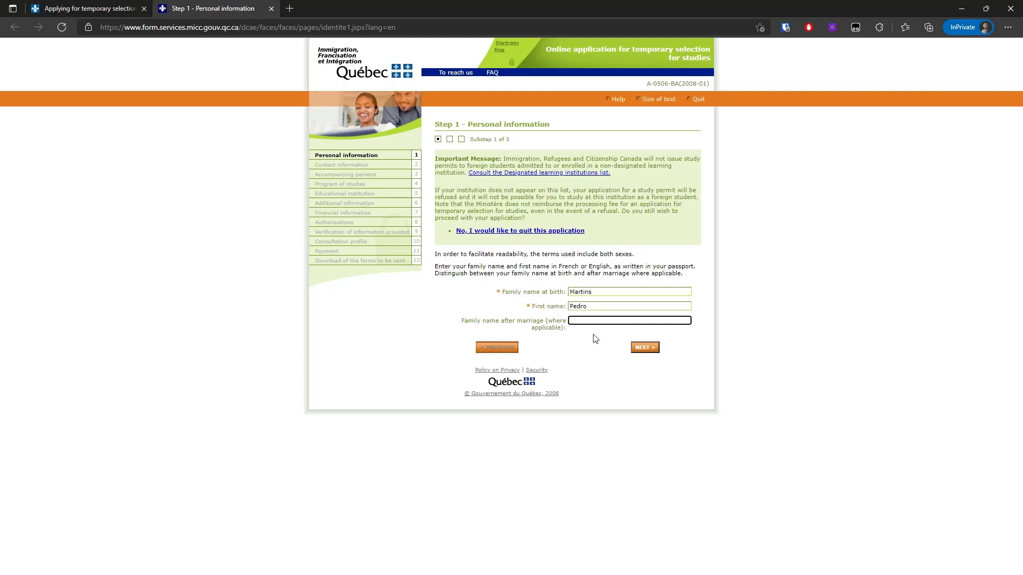
Step: Submit the names, complete the "I'm not a robot" reCAPTCHA check and continue to the next substep
{"action": "left_click", "coordinate": [642, 347]}
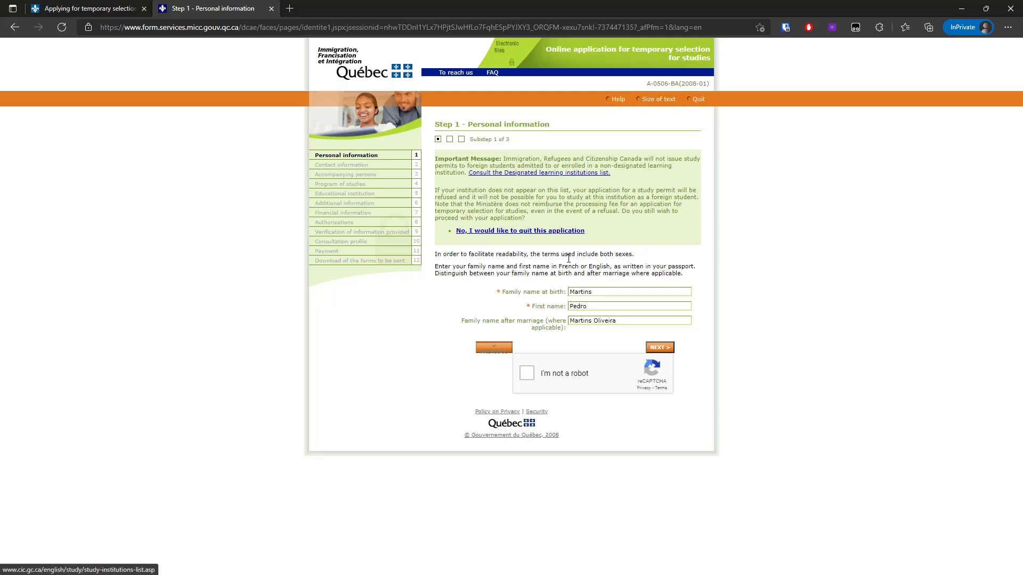
{"action": "left_click", "coordinate": [527, 375]}
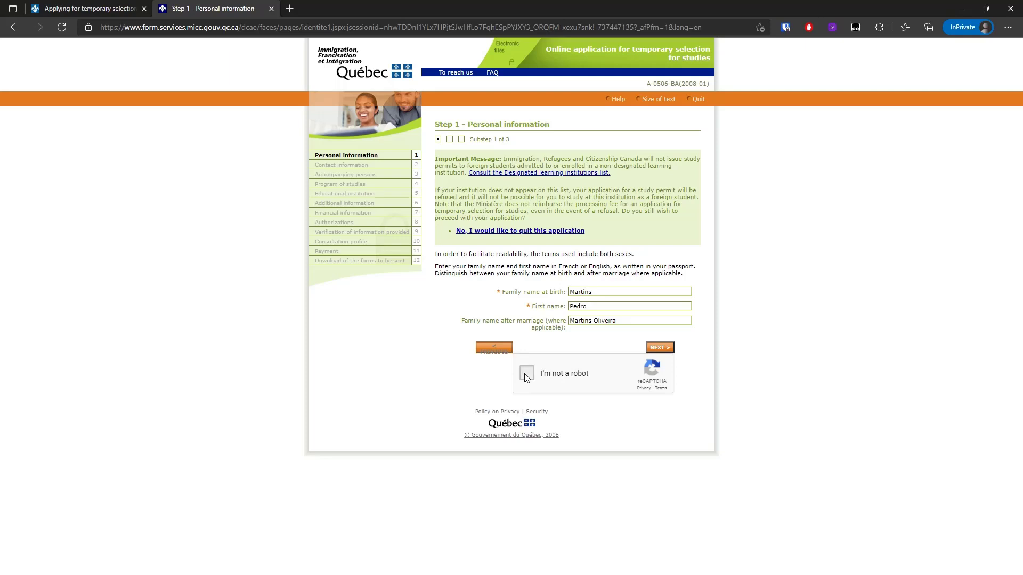
{"action": "left_click", "coordinate": [665, 348]}
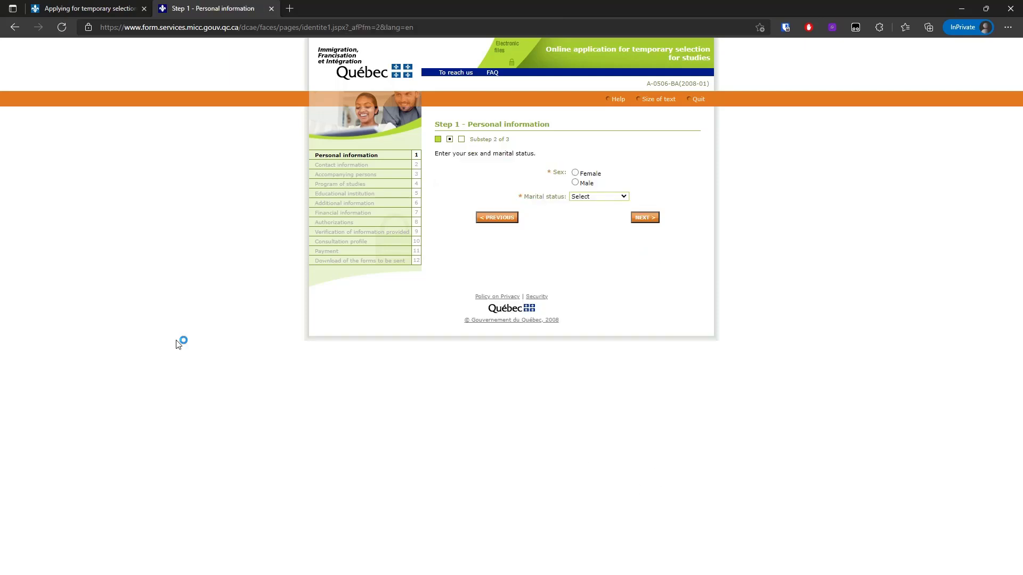
Step: Set sex to Male and marital status to Married, then continue to the next substep
{"action": "left_click", "coordinate": [574, 183]}
{"action": "left_click", "coordinate": [616, 196]}
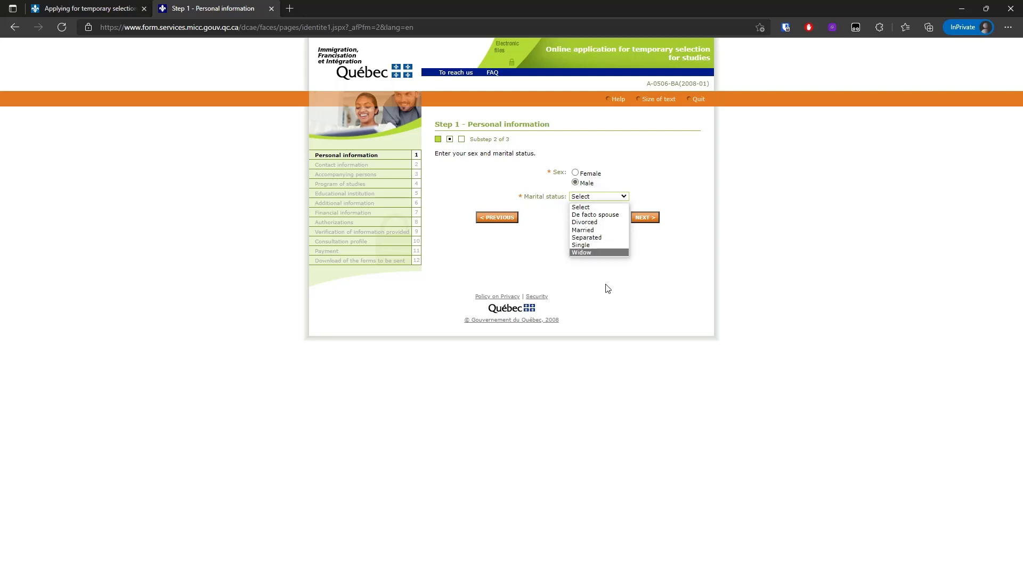
{"action": "left_click", "coordinate": [605, 231]}
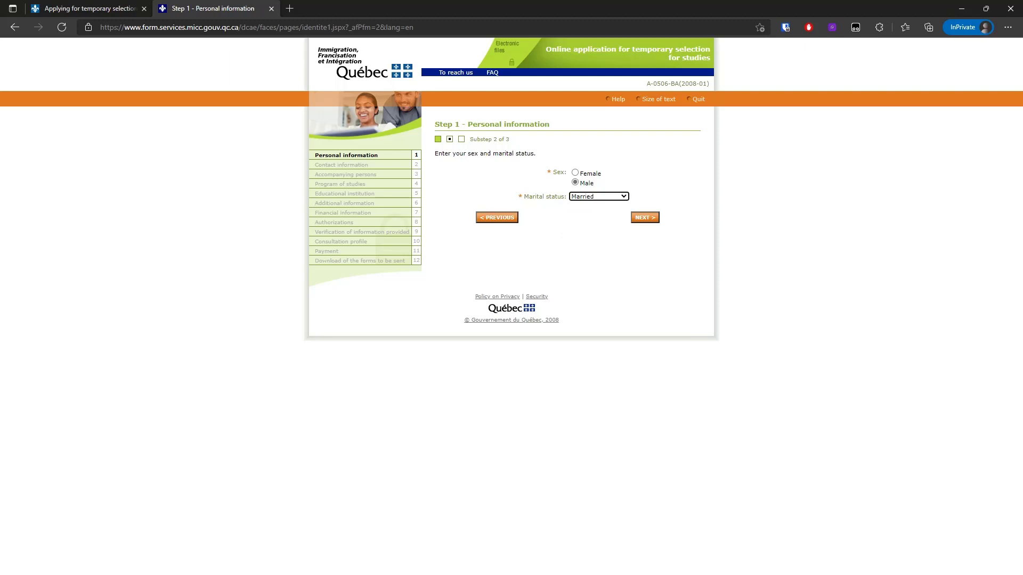
{"action": "left_click", "coordinate": [644, 218]}
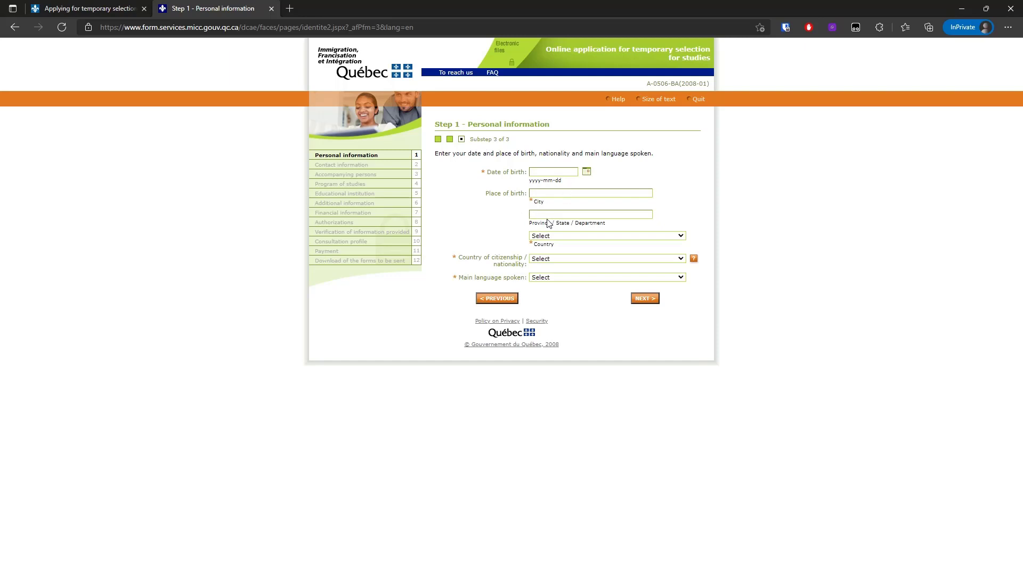
Step: Enter the applicant's date of birth in yyyy-mm-dd format
{"action": "left_click", "coordinate": [521, 180]}
{"action": "type", "text": "1985"}
{"action": "double_click", "coordinate": [558, 181]}
{"action": "left_click_drag", "start_coordinate": [548, 182], "coordinate": [538, 179]}
{"action": "left_click", "coordinate": [533, 185]}
{"action": "left_click", "coordinate": [537, 193]}
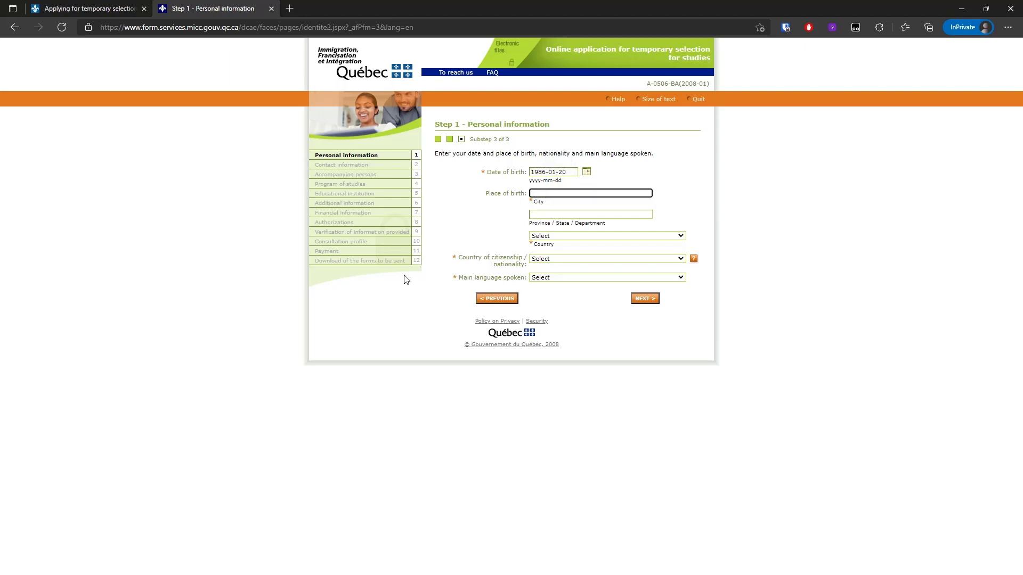
Step: Enter the city and province/state of the applicant's place of birth
{"action": "type", "text": "Sorocaba"}
{"action": "left_click_drag", "start_coordinate": [535, 223], "coordinate": [600, 223]}
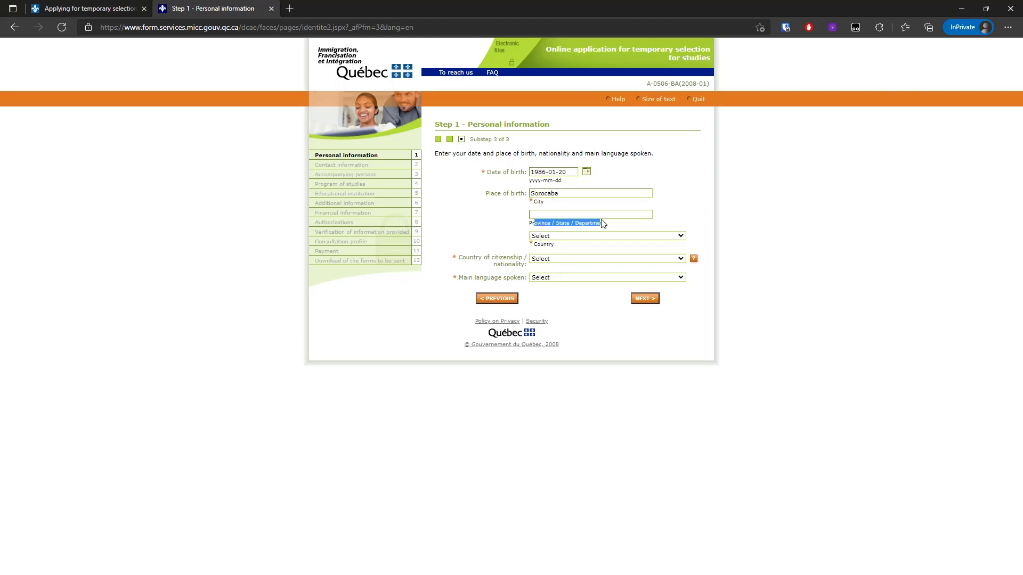
{"action": "left_click", "coordinate": [548, 214]}
{"action": "type", "text": "Sao Paulo"}
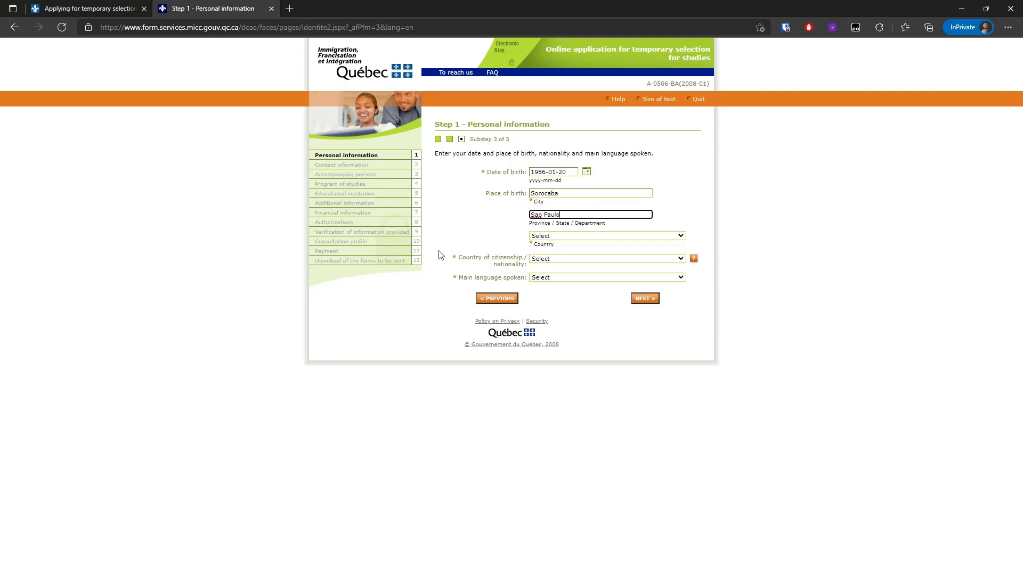
Step: Select Brazil as the country of birth
{"action": "left_click", "coordinate": [570, 236]}
{"action": "scroll", "coordinate": [585, 342], "scroll_direction": "down", "scroll_amount": 2}
{"action": "scroll", "coordinate": [585, 346], "scroll_direction": "down", "scroll_amount": 1}
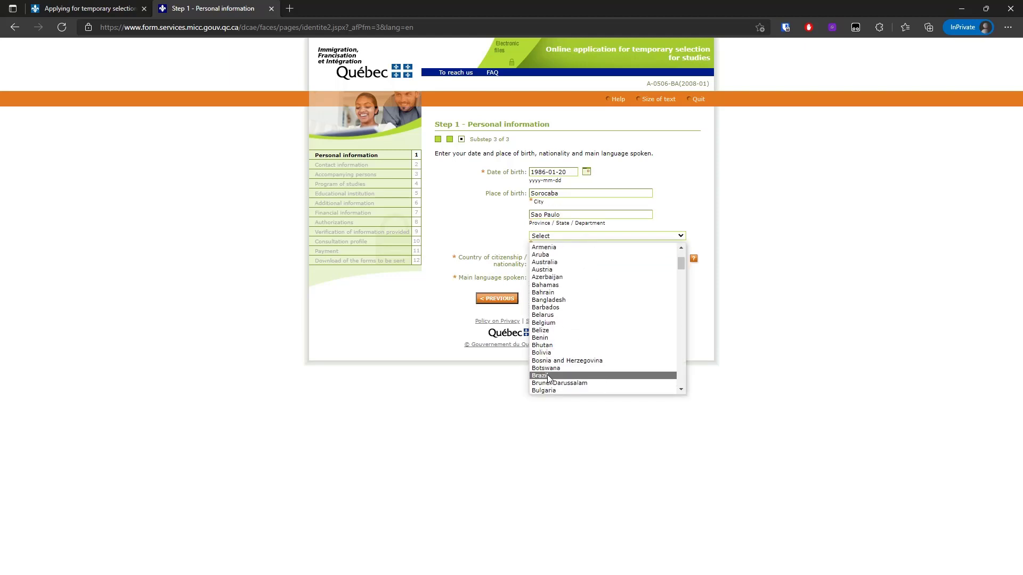
{"action": "left_click", "coordinate": [549, 373]}
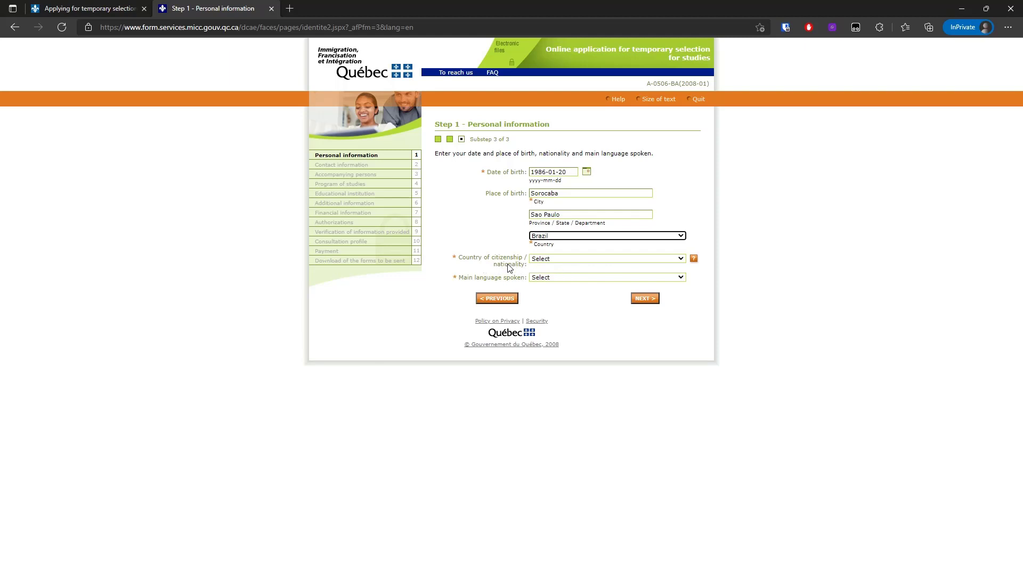
Step: Select Brazil as the country of citizenship / nationality
{"action": "left_click", "coordinate": [596, 258]}
{"action": "scroll", "coordinate": [586, 396], "scroll_direction": "down", "scroll_amount": 1}
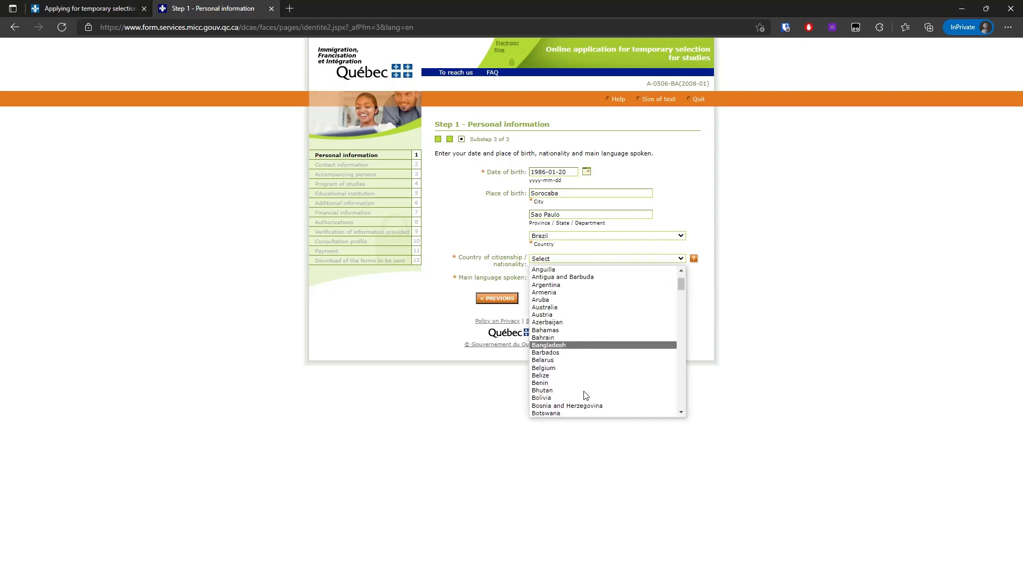
{"action": "scroll", "coordinate": [586, 396], "scroll_direction": "down", "scroll_amount": 2}
{"action": "left_click", "coordinate": [557, 375]}
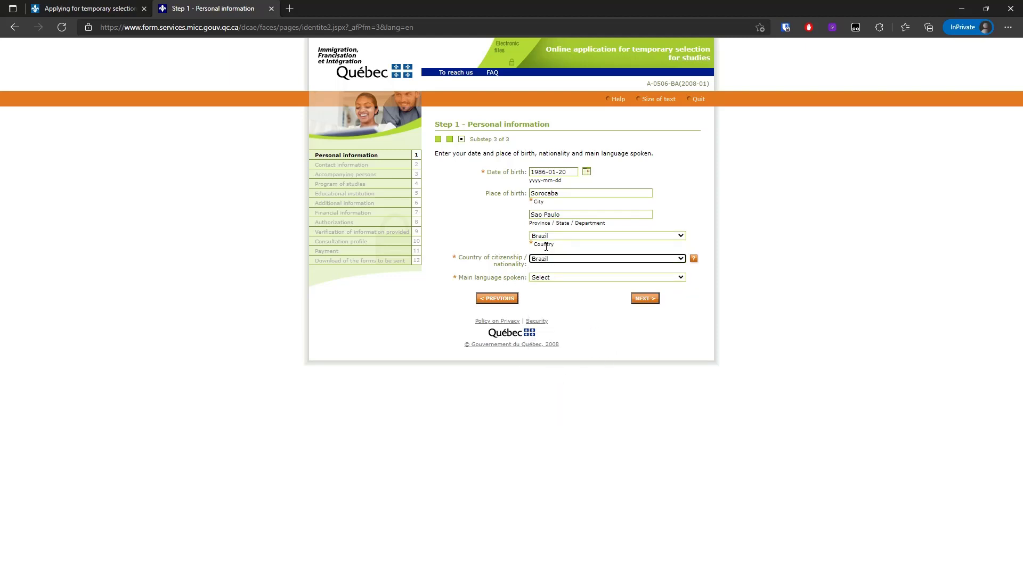
{"action": "left_click", "coordinate": [479, 243]}
Step: Choose Portuguese as the main language spoken and continue to the Contact information step
{"action": "left_click", "coordinate": [576, 277]}
{"action": "scroll", "coordinate": [603, 354], "scroll_direction": "down", "scroll_amount": 10}
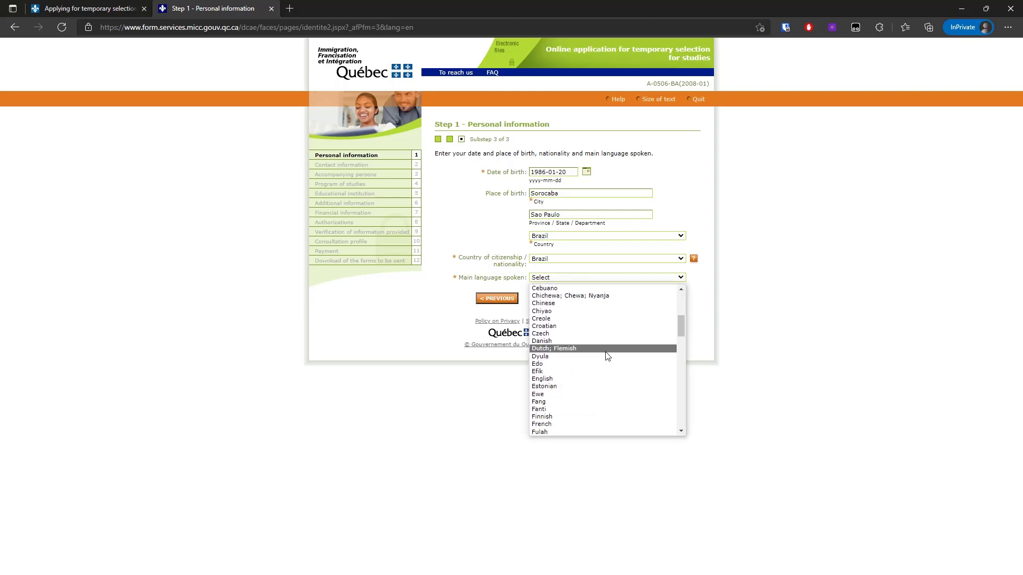
{"action": "scroll", "coordinate": [604, 352], "scroll_direction": "down", "scroll_amount": 15}
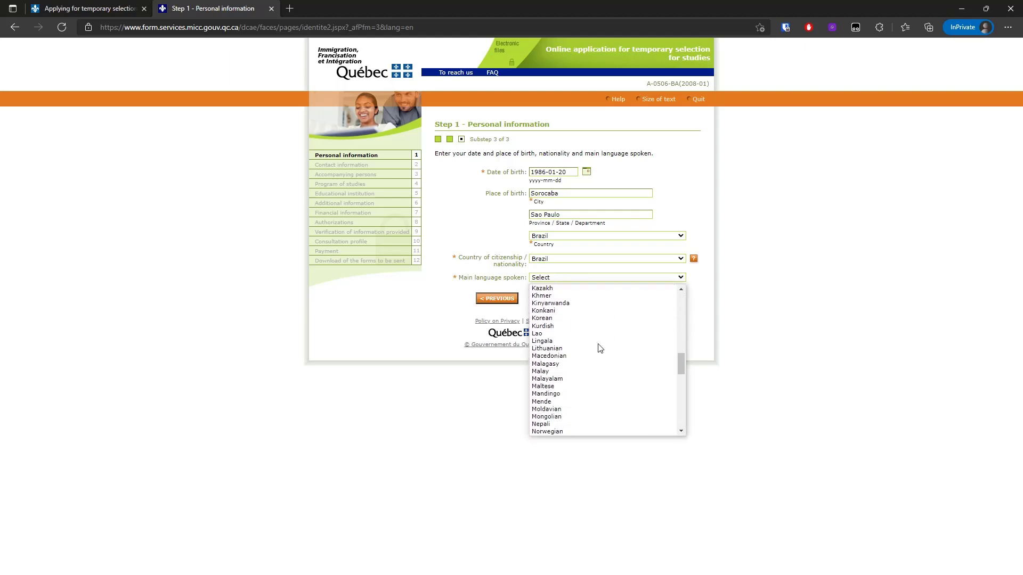
{"action": "scroll", "coordinate": [600, 348], "scroll_direction": "down", "scroll_amount": 8}
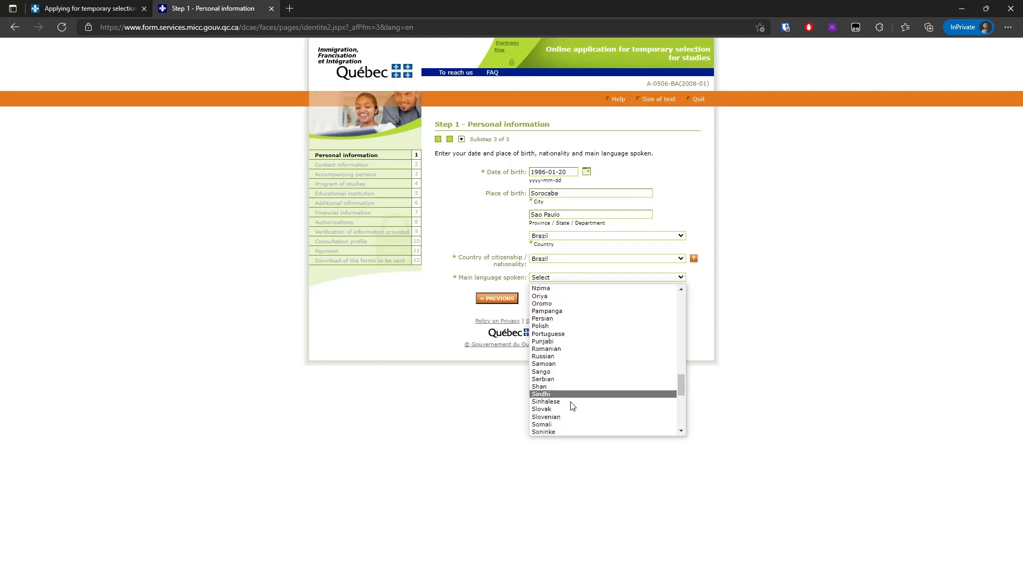
{"action": "left_click", "coordinate": [568, 334]}
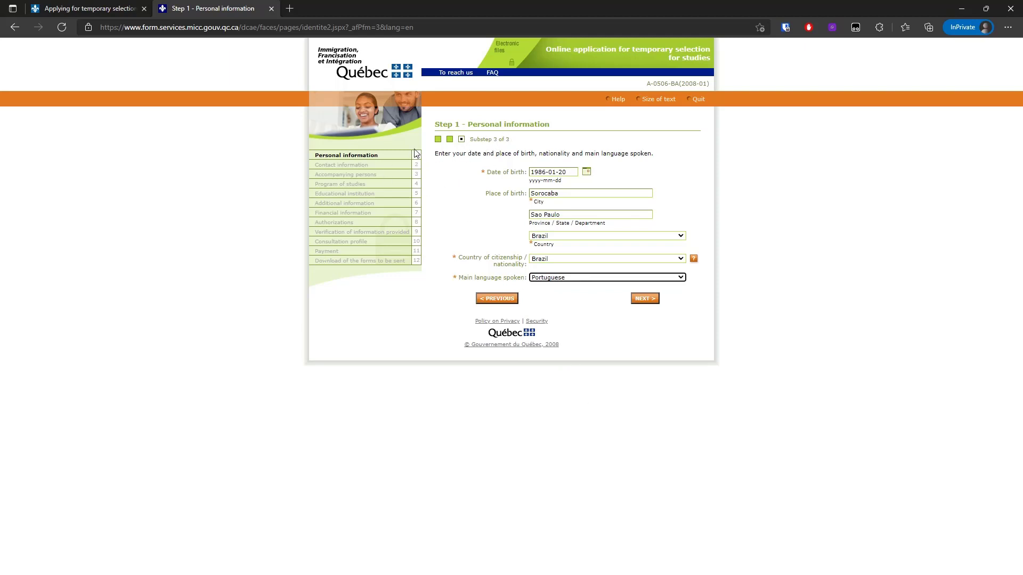
{"action": "left_click", "coordinate": [645, 299]}
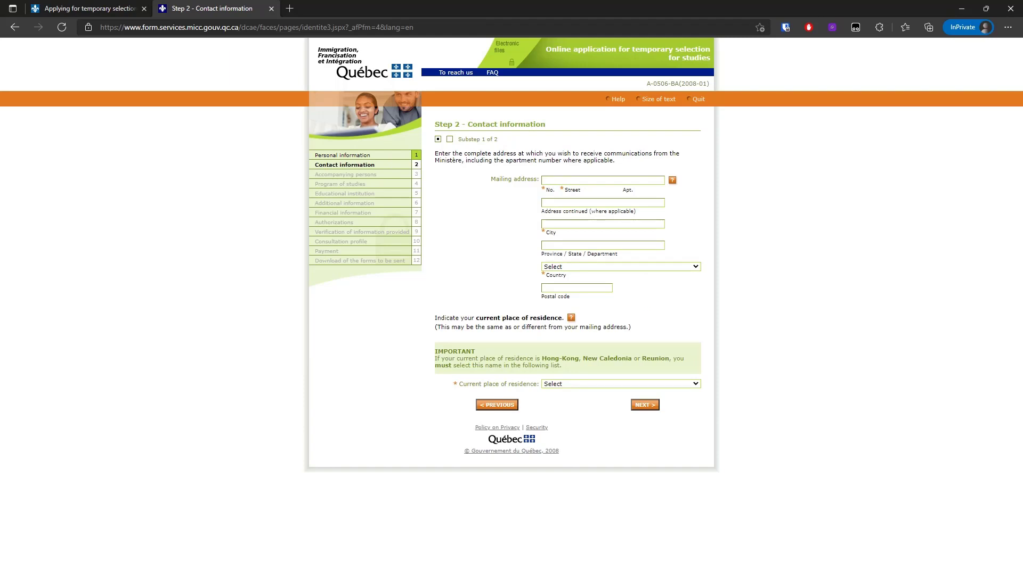
Step: Enter the street number and street name of the applicant's mailing address
{"action": "left_click_drag", "start_coordinate": [467, 125], "coordinate": [556, 130]}
{"action": "left_click", "coordinate": [458, 220]}
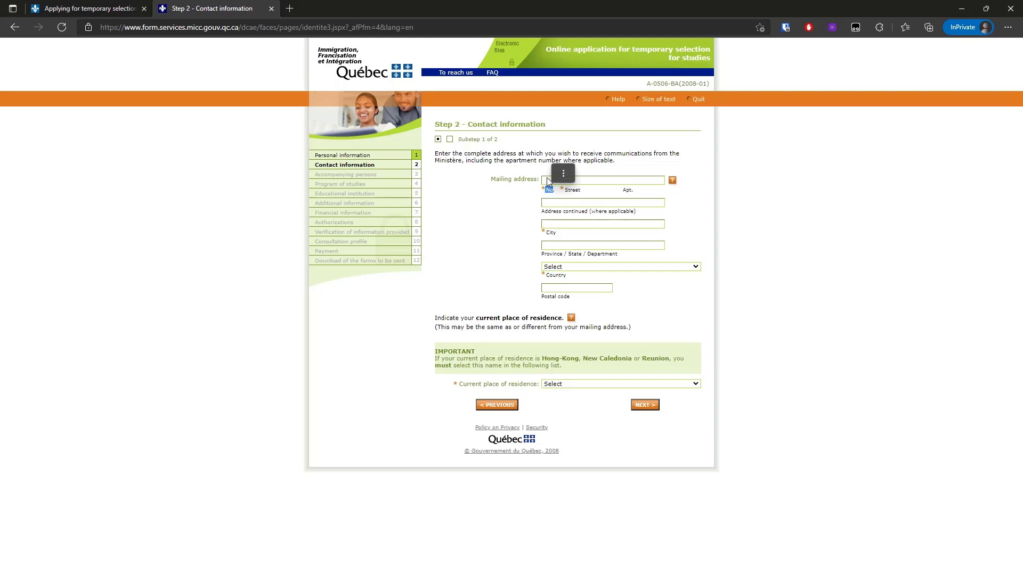
{"action": "left_click", "coordinate": [551, 180]}
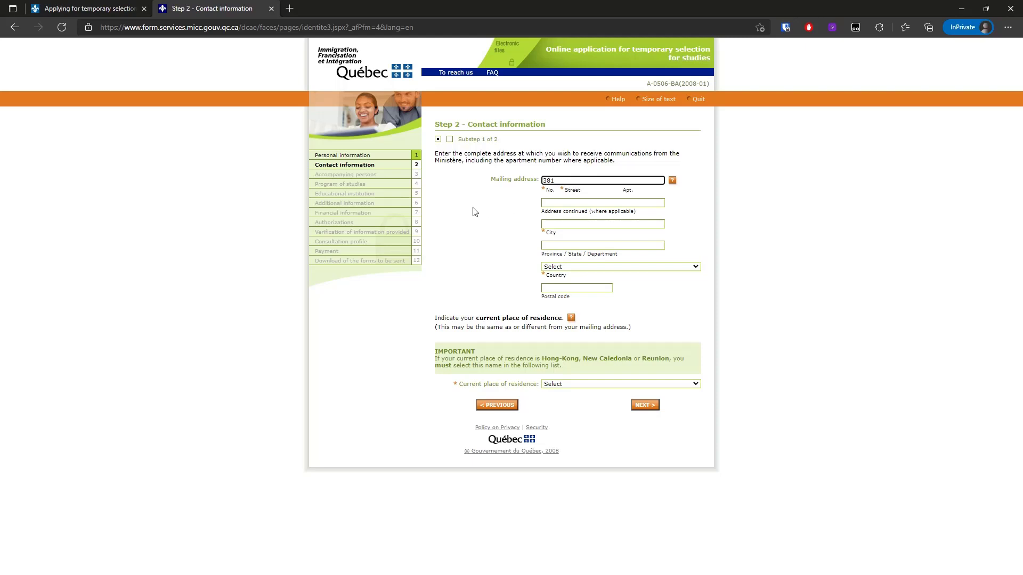
{"action": "type", "text": "Apt"}
{"action": "key", "text": "BackSpace"}
{"action": "key", "text": "BackSpace"}
Step: Fill in the mailing address city and province/state
{"action": "left_click", "coordinate": [568, 220]}
{"action": "type", "text": "S"}
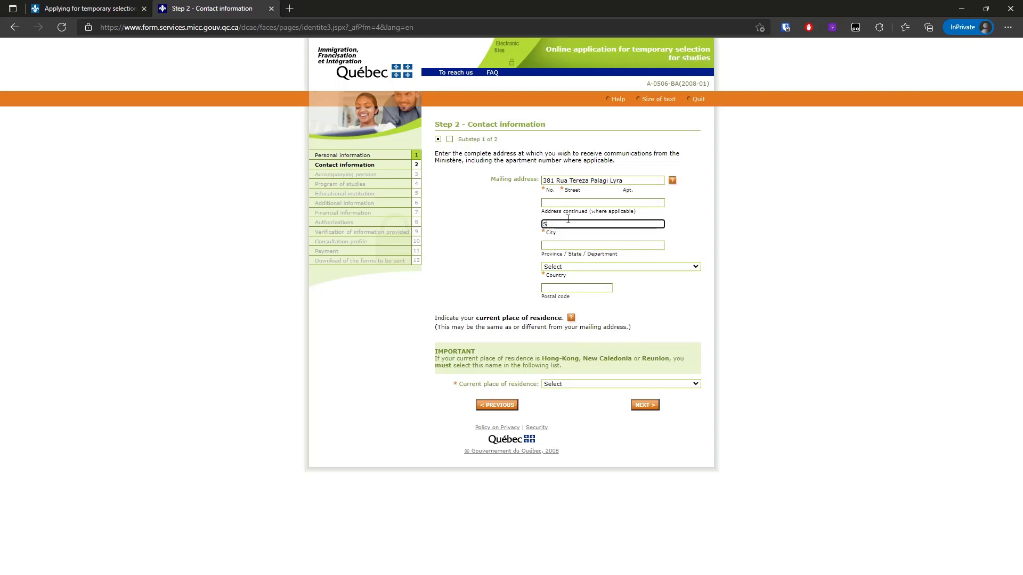
{"action": "type", "text": "orocaba"}
{"action": "left_click", "coordinate": [572, 245]}
{"action": "type", "text": "S"}
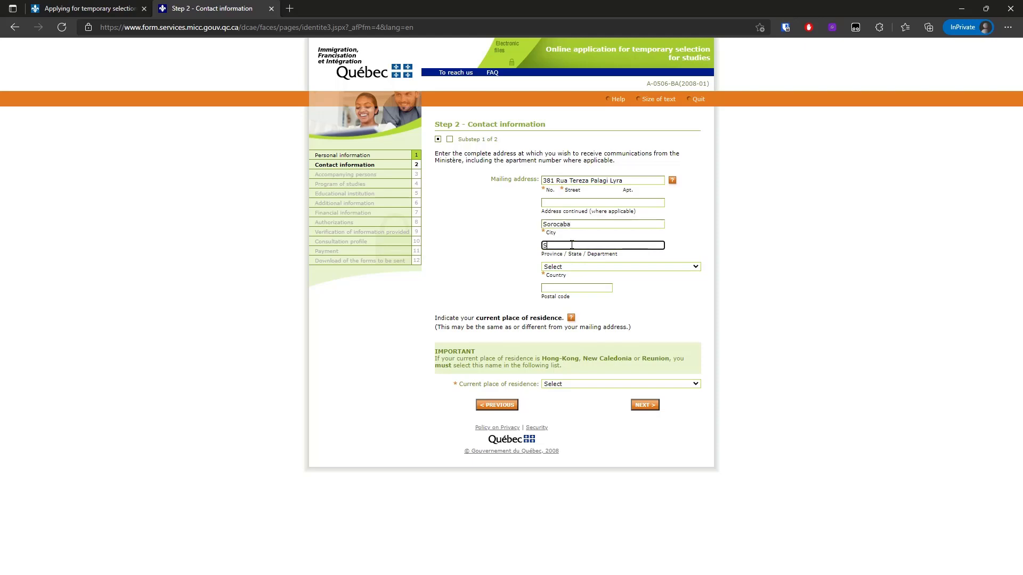
{"action": "type", "text": "ao Paulo"}
Step: Select Brazil as the mailing address country and enter the postal code
{"action": "left_click", "coordinate": [584, 267]}
{"action": "scroll", "coordinate": [609, 378], "scroll_direction": "down", "scroll_amount": 3}
{"action": "scroll", "coordinate": [611, 379], "scroll_direction": "down", "scroll_amount": 3}
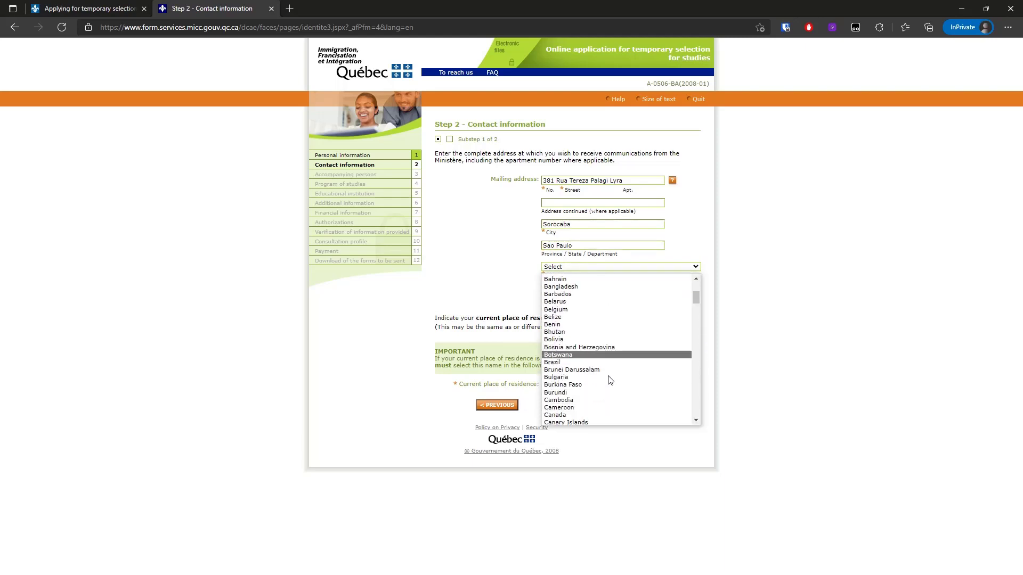
{"action": "left_click", "coordinate": [561, 339]}
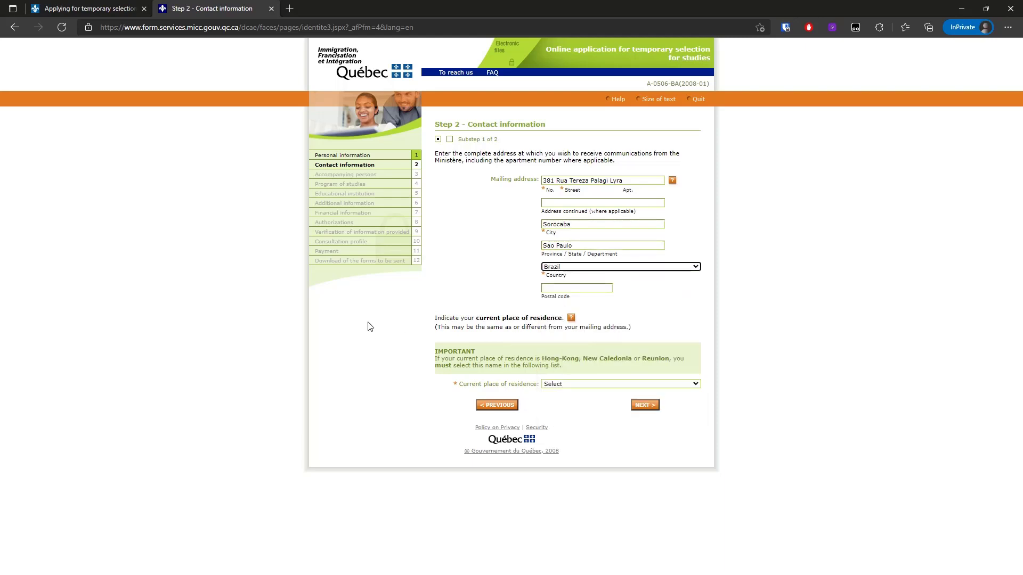
{"action": "left_click", "coordinate": [561, 287]}
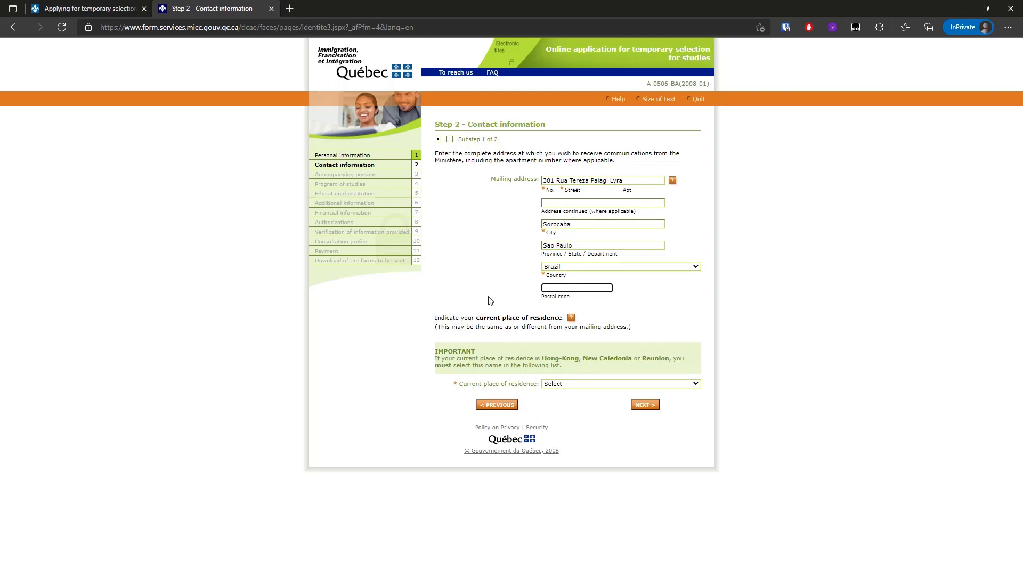
{"action": "type", "text": "18051-765"}
Step: Select Brazil as the current place of residence and continue to the next substep
{"action": "left_click_drag", "start_coordinate": [464, 384], "coordinate": [534, 383]}
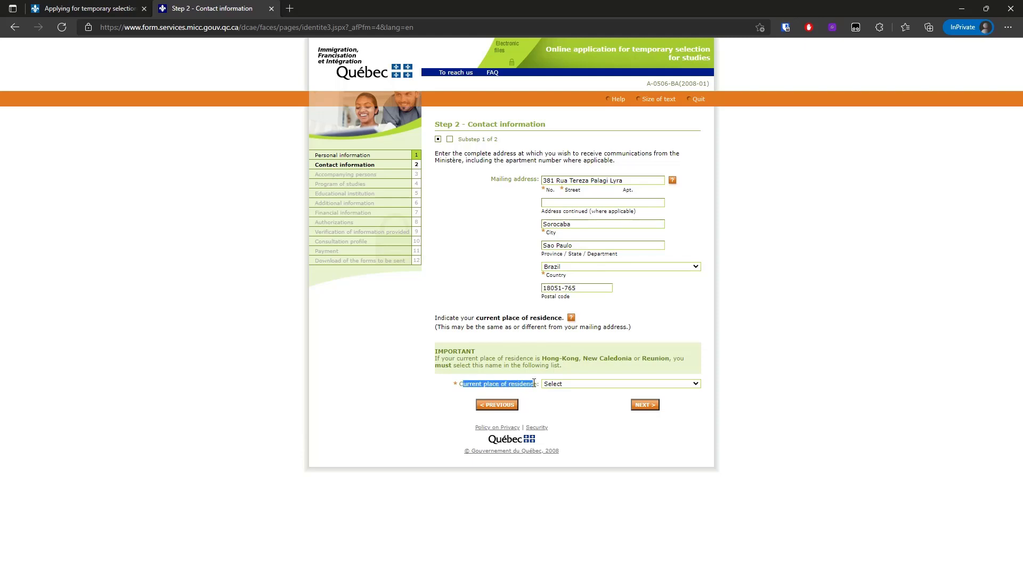
{"action": "left_click", "coordinate": [586, 384]}
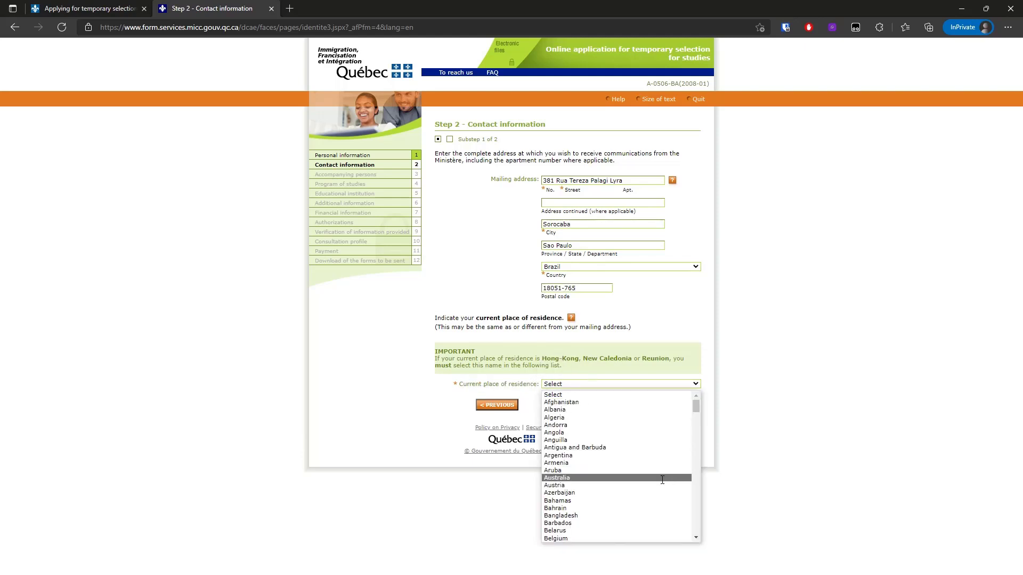
{"action": "scroll", "coordinate": [658, 483], "scroll_direction": "down", "scroll_amount": 3}
{"action": "left_click", "coordinate": [578, 478]}
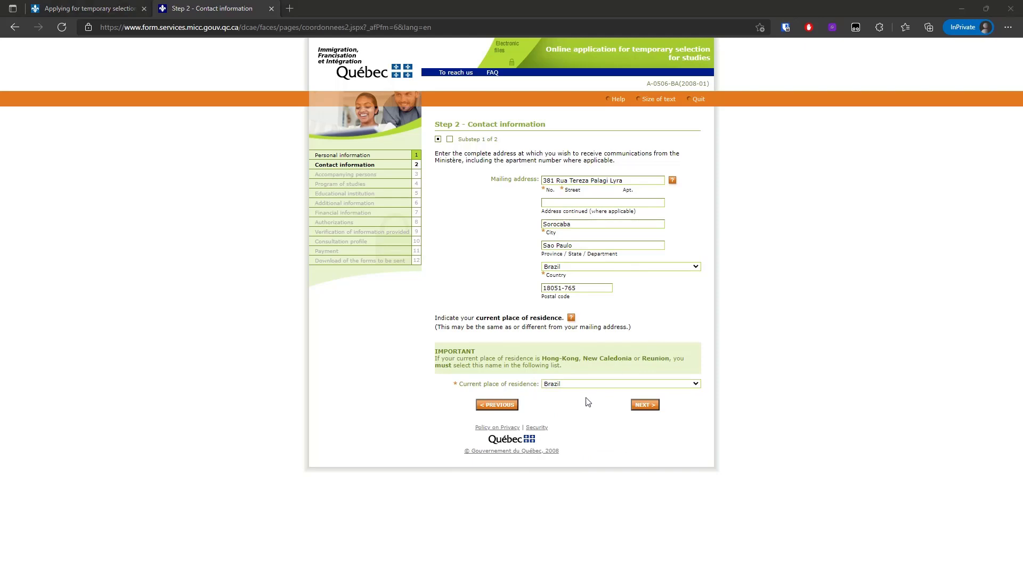
{"action": "left_click", "coordinate": [645, 406]}
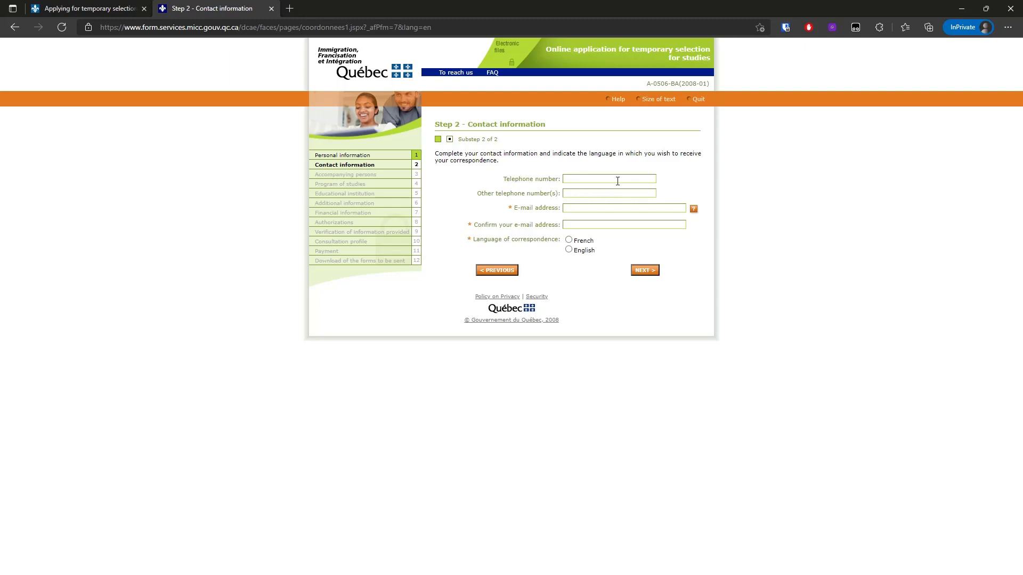
Step: Enter the applicant's telephone number
{"action": "left_click", "coordinate": [601, 179]}
{"action": "mouse_move", "coordinate": [567, 179]}
{"action": "left_mouse_down"}
{"action": "mouse_move", "coordinate": [613, 180]}
{"action": "mouse_move", "coordinate": [580, 181]}
{"action": "left_mouse_up"}
{"action": "left_click", "coordinate": [620, 177]}
Step: Fill in the applicant's e-mail address and repeat it in the confirmation field
{"action": "left_click_drag", "start_coordinate": [512, 208], "coordinate": [558, 216]}
{"action": "left_click", "coordinate": [527, 217]}
{"action": "left_click", "coordinate": [597, 209]}
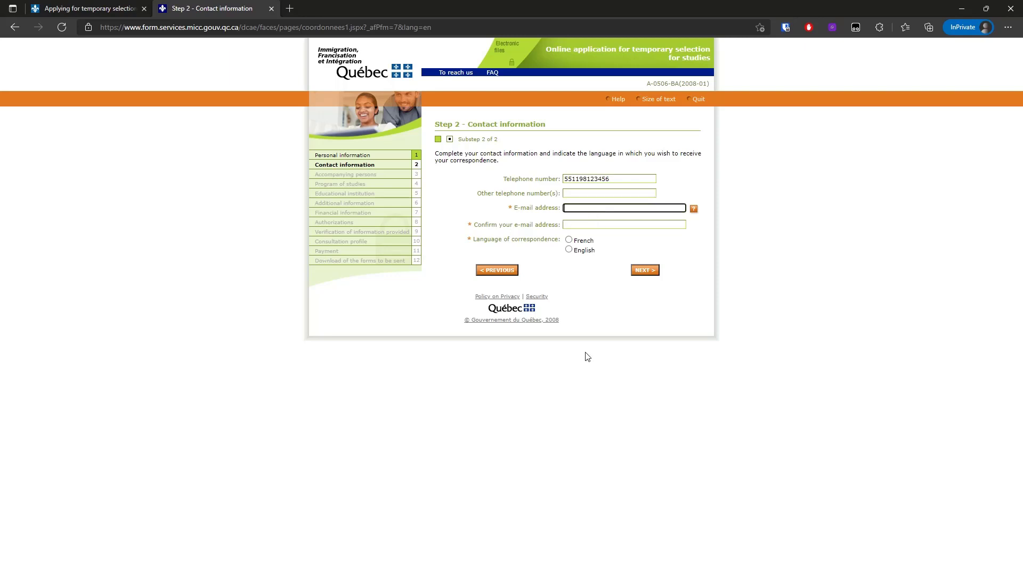
{"action": "key", "text": "Tab"}
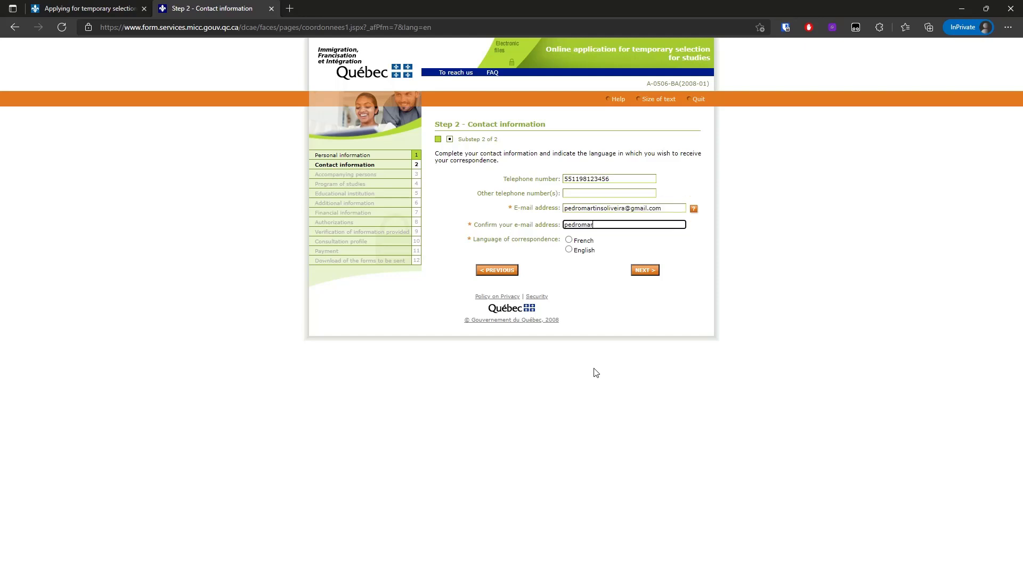
Step: Choose English as the language of correspondence and continue to the Accompanying persons step
{"action": "left_click", "coordinate": [568, 250]}
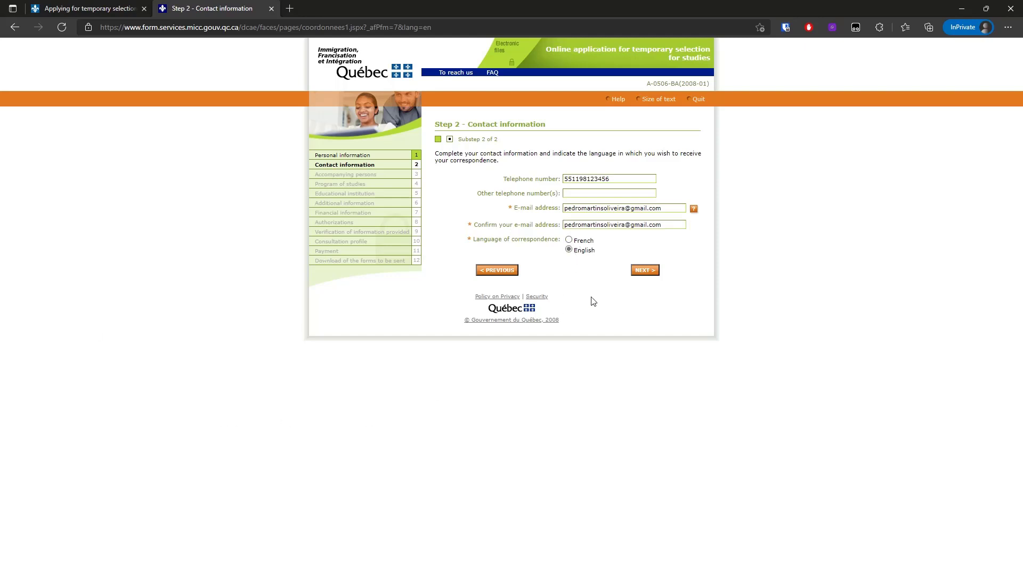
{"action": "left_click", "coordinate": [644, 270]}
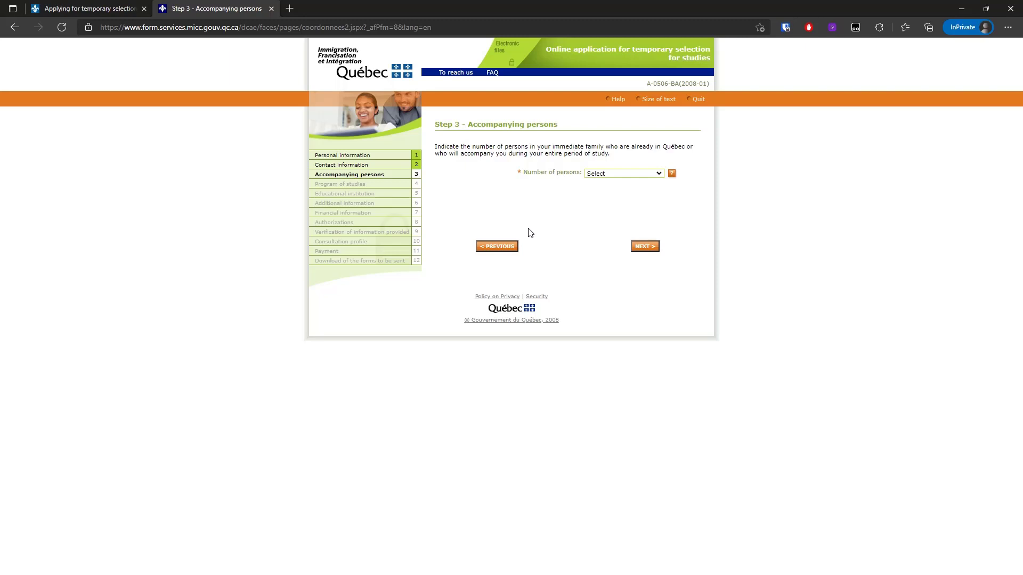
Step: Set the number of accompanying persons to 2
{"action": "left_click", "coordinate": [645, 174]}
{"action": "left_click", "coordinate": [605, 207]}
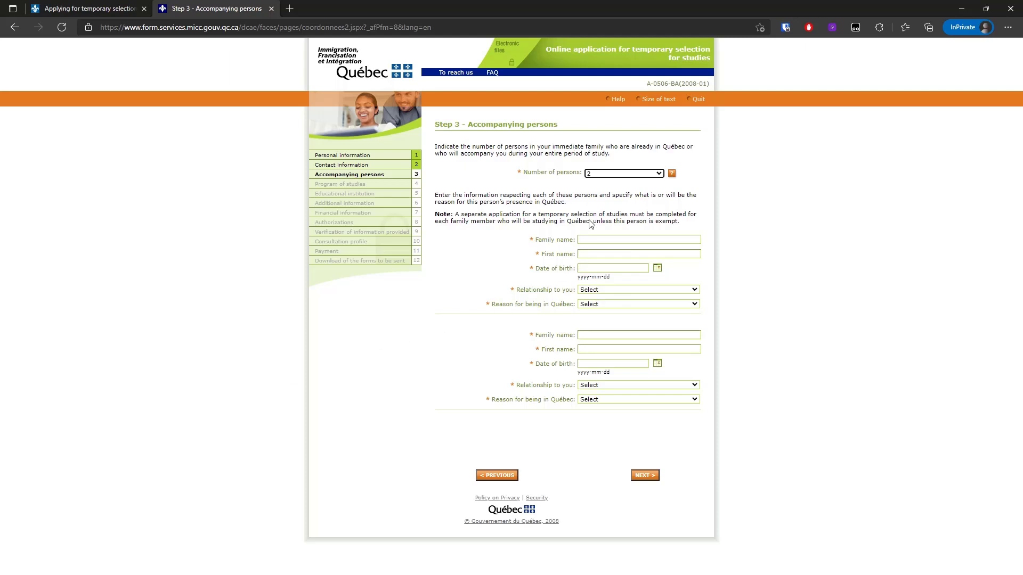
{"action": "left_click", "coordinate": [617, 174]}
{"action": "left_click", "coordinate": [613, 193]}
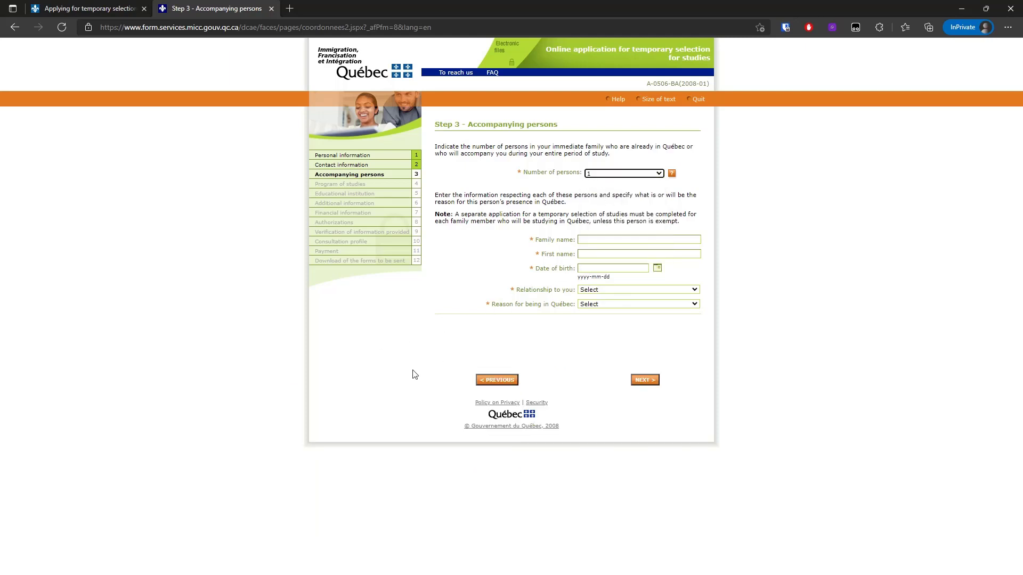
{"action": "left_click", "coordinate": [623, 175]}
{"action": "left_click", "coordinate": [613, 185]}
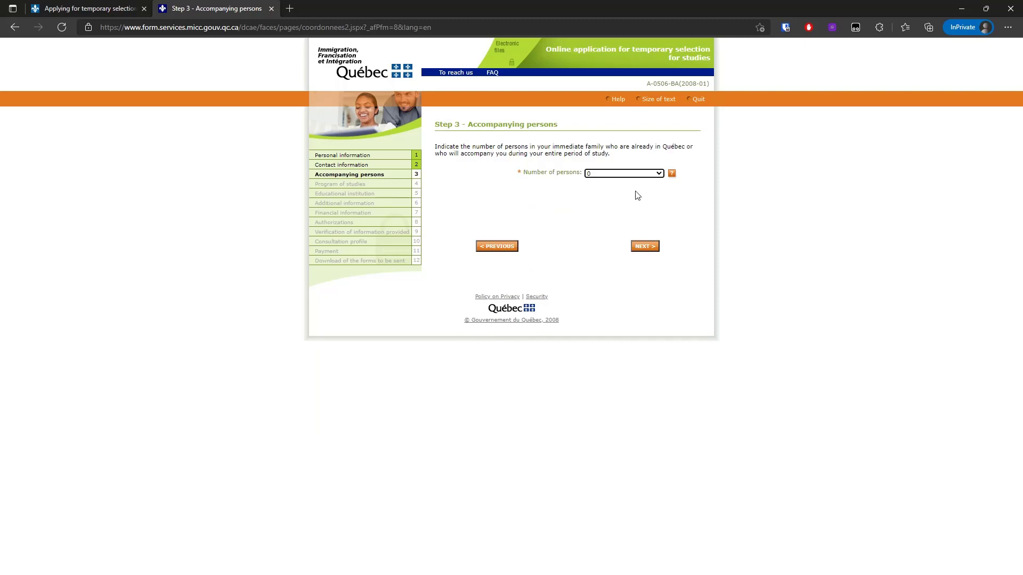
{"action": "left_click", "coordinate": [613, 174]}
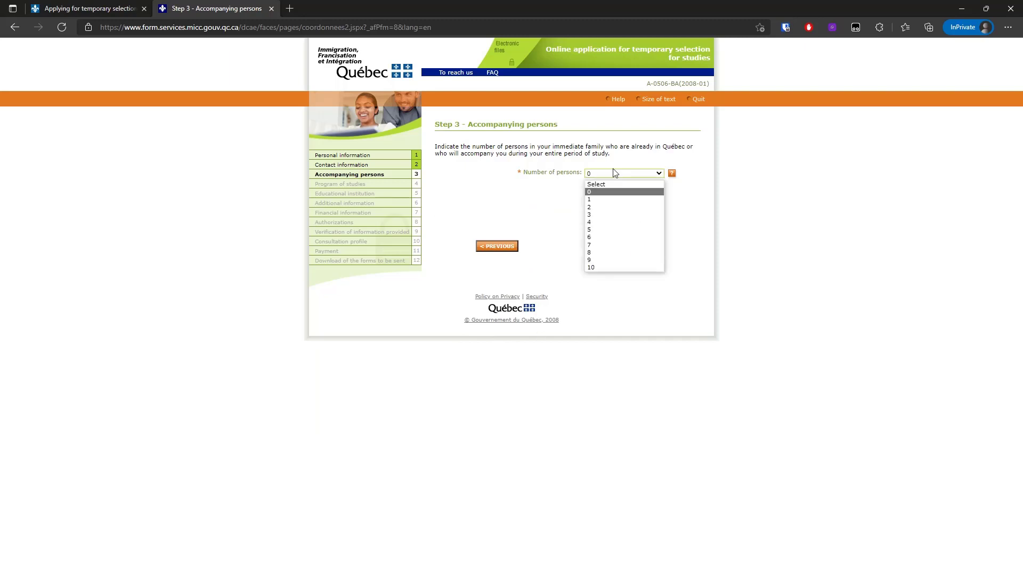
{"action": "left_click", "coordinate": [602, 207]}
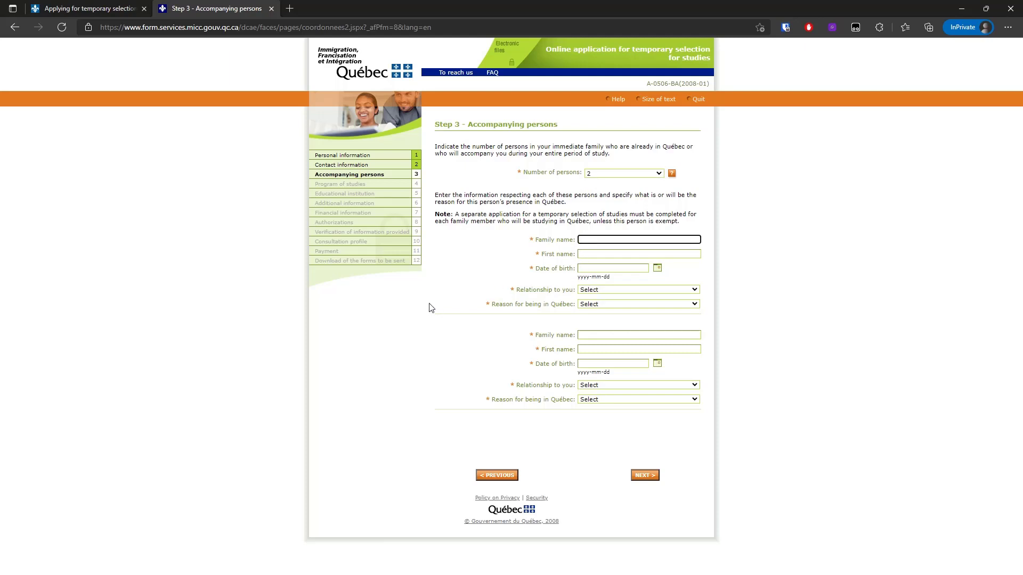
Step: Enter the first accompanying person's family name, first name and date of birth
{"action": "key", "text": "Tab"}
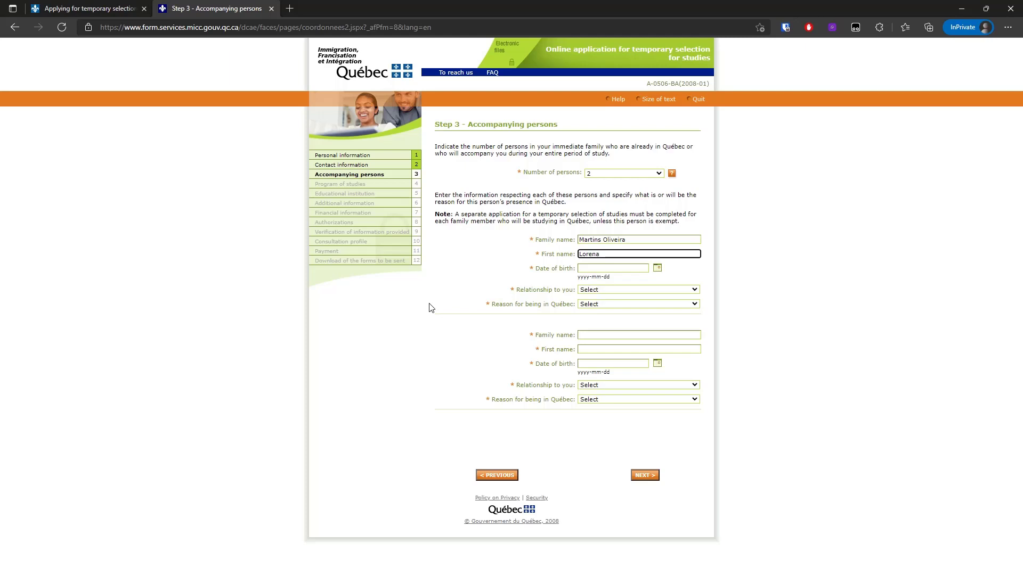
{"action": "key", "text": "Tab"}
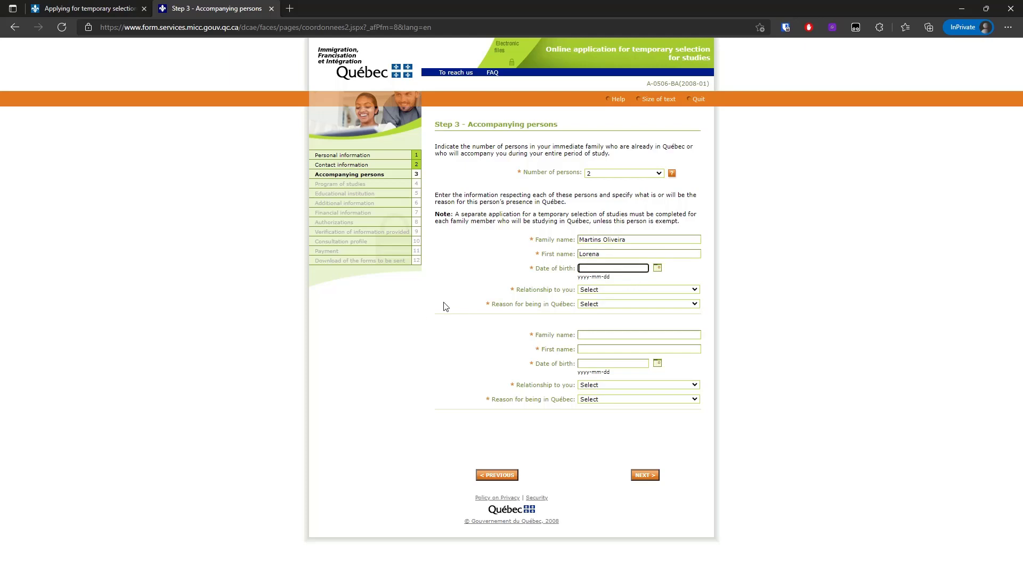
Step: Set the first person's relationship to Spouse and reason for being in Québec to Temporary foreign worker
{"action": "left_click", "coordinate": [638, 288]}
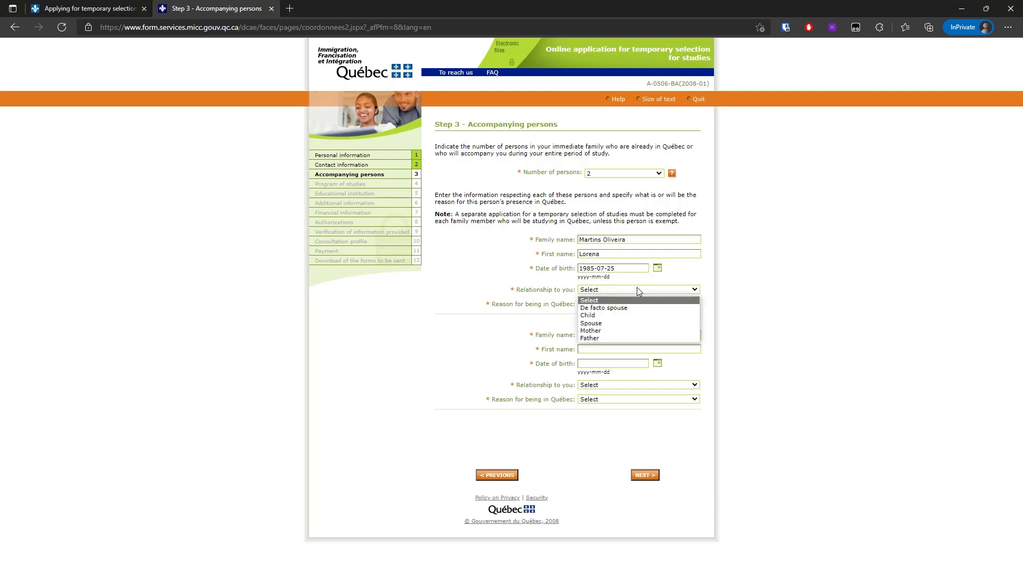
{"action": "left_click", "coordinate": [616, 323]}
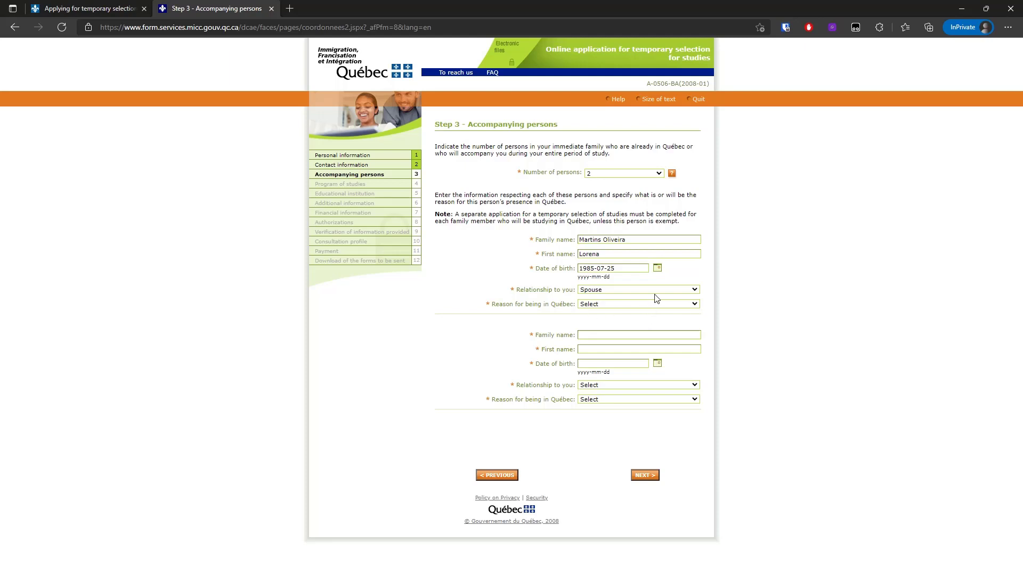
{"action": "left_click", "coordinate": [693, 306]}
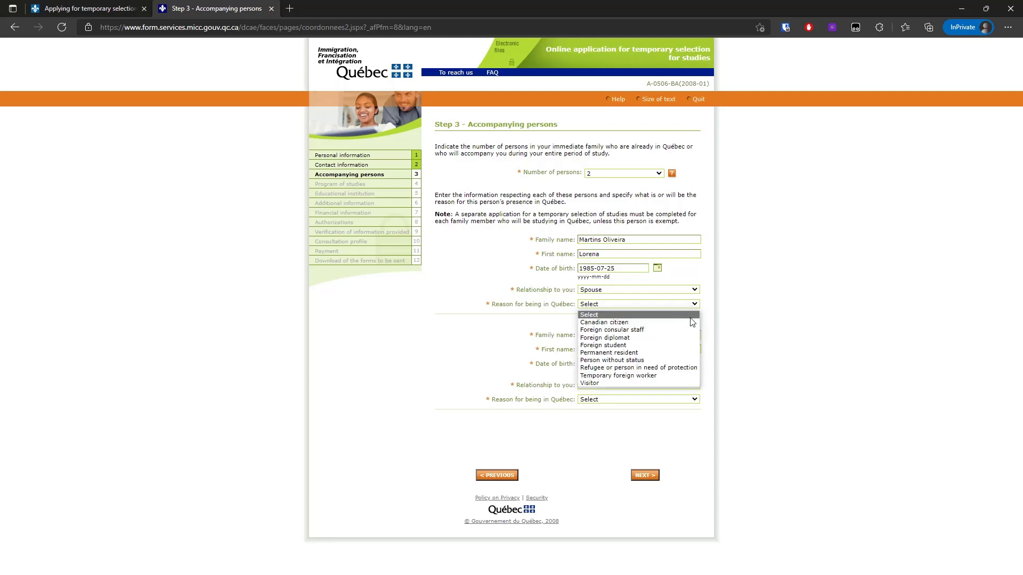
{"action": "left_click", "coordinate": [663, 377]}
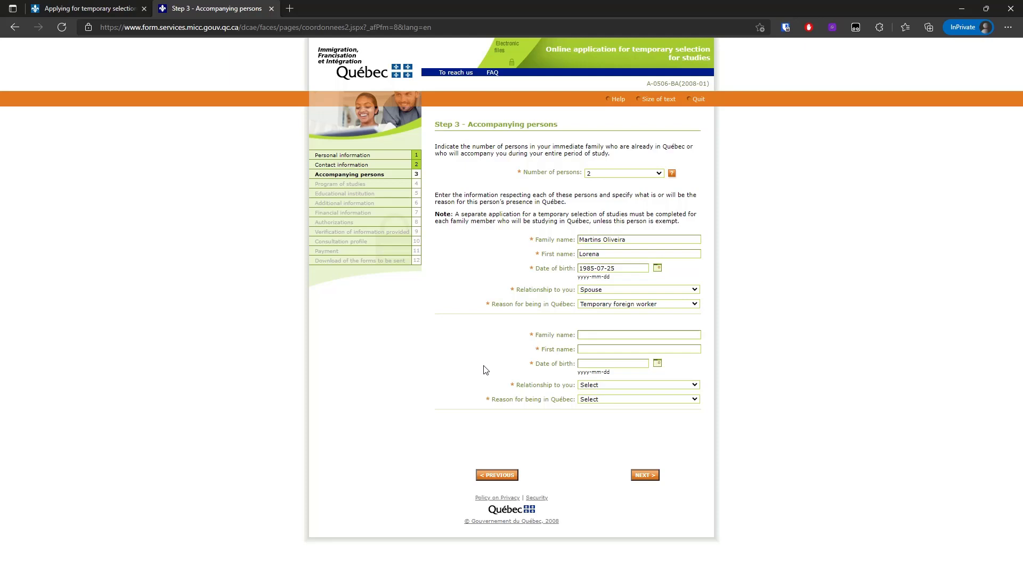
Step: Enter the second accompanying person's family name, first name and date of birth
{"action": "left_click", "coordinate": [586, 334]}
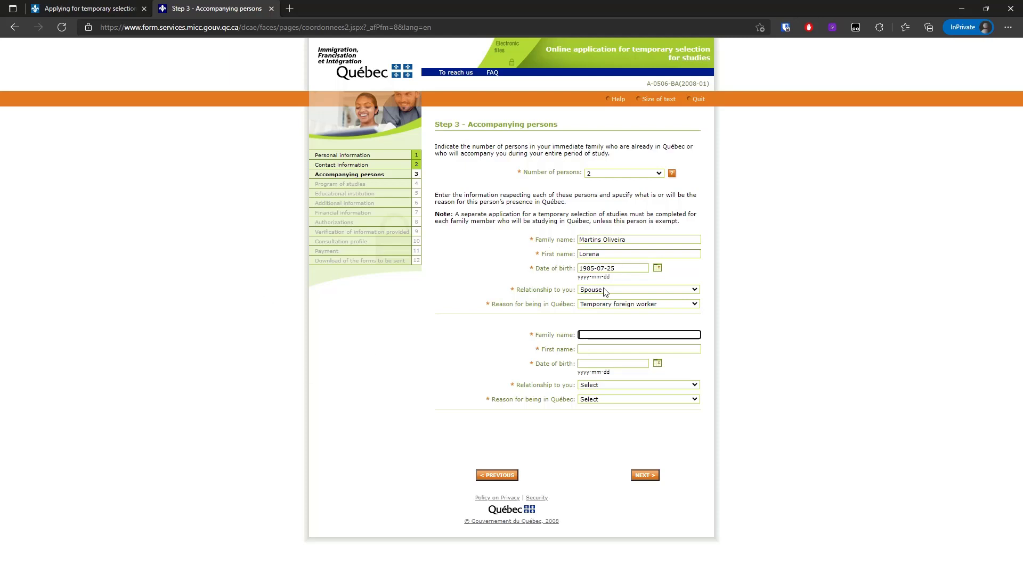
{"action": "key", "text": "Tab"}
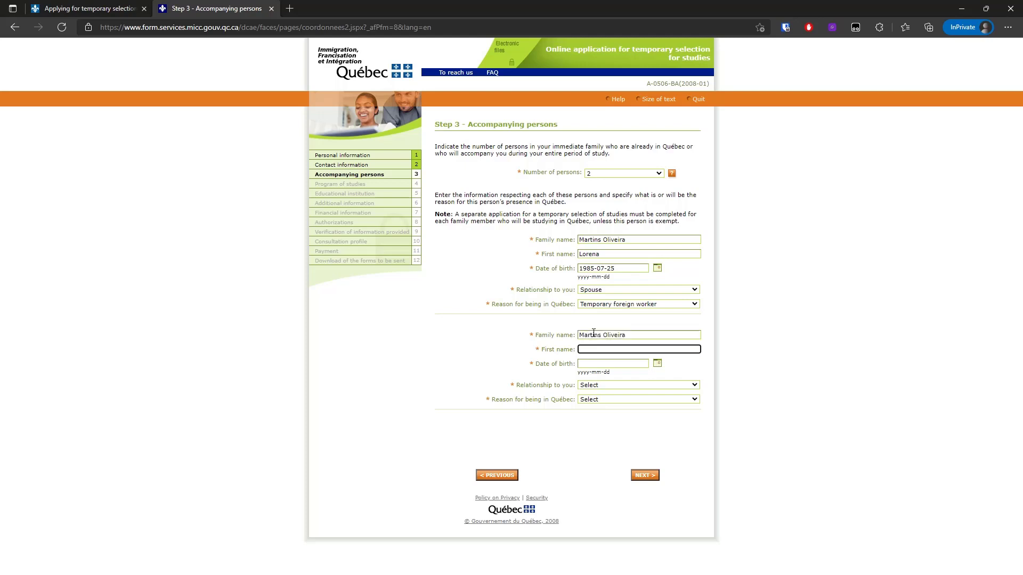
{"action": "left_click", "coordinate": [596, 366]}
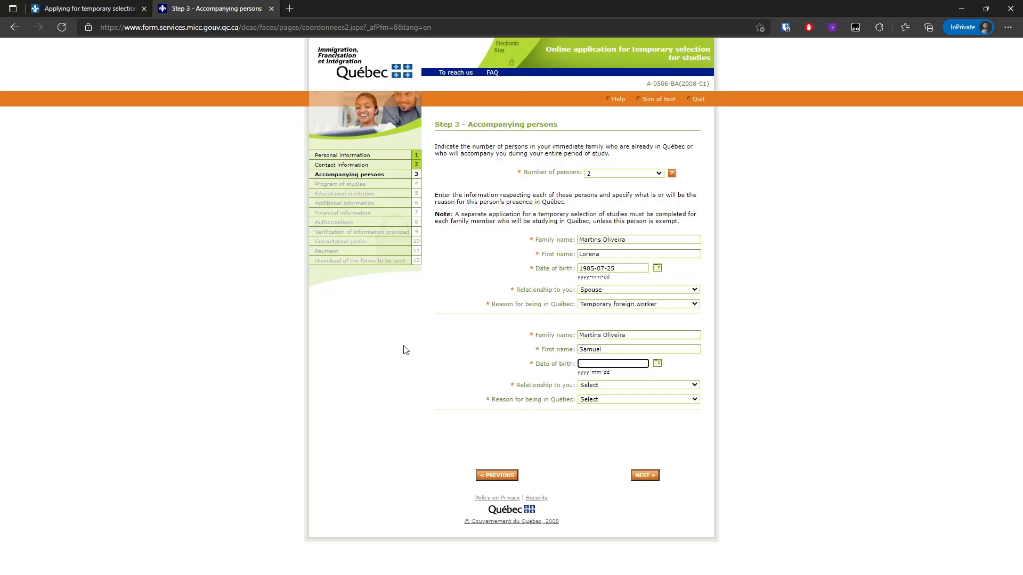
{"action": "type", "text": "2017-08-31"}
Step: Set the second person's relationship to Child and reason to Visitor, and continue to Program of studies
{"action": "left_click", "coordinate": [638, 384]}
{"action": "left_click", "coordinate": [613, 411]}
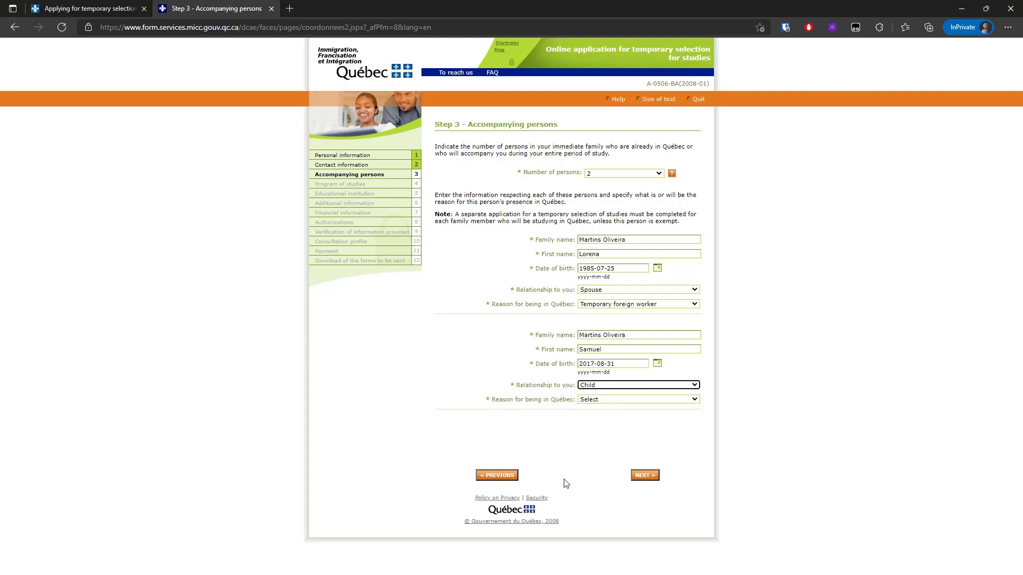
{"action": "left_click", "coordinate": [549, 448]}
{"action": "left_click", "coordinate": [606, 400]}
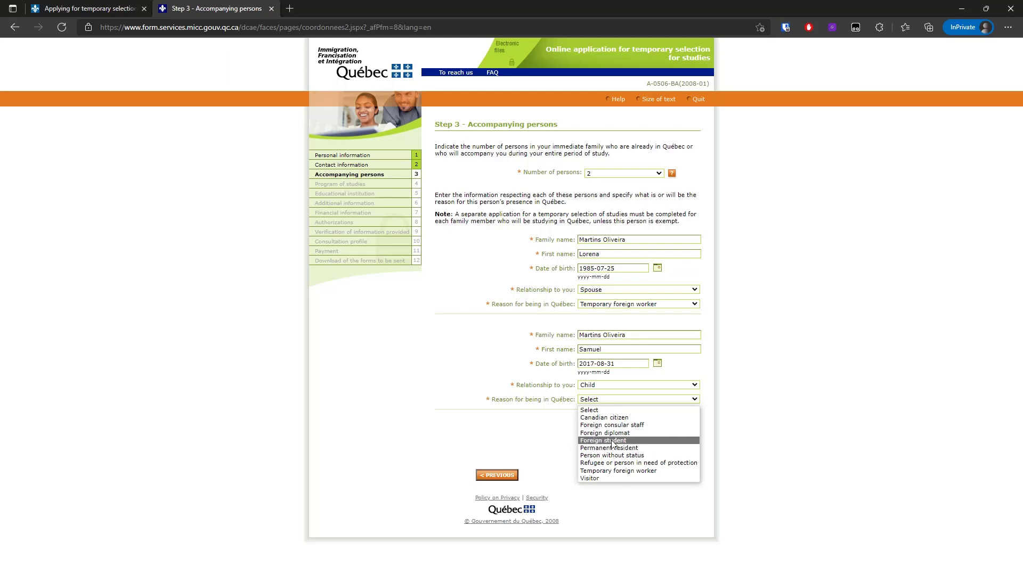
{"action": "left_click", "coordinate": [602, 478]}
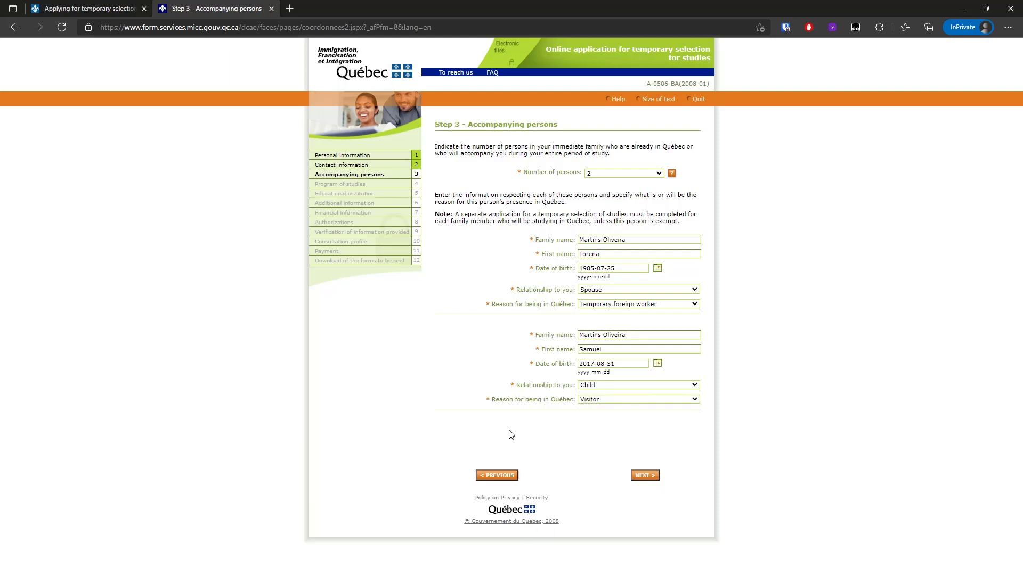
{"action": "left_click", "coordinate": [643, 475]}
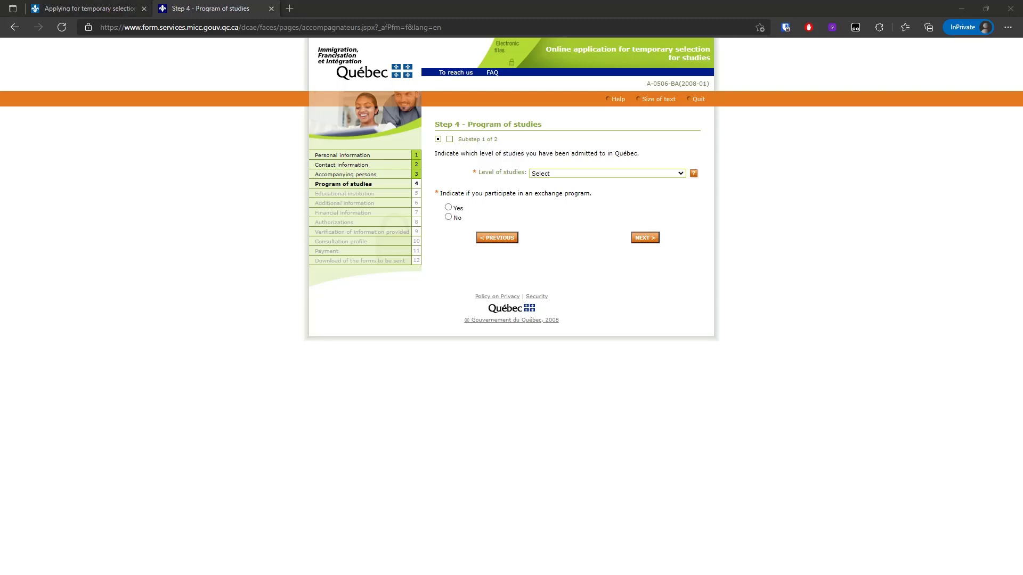
Step: Bring the letter of acceptance image up beside the form for reference
{"action": "left_click_drag", "start_coordinate": [0, 83], "coordinate": [239, 76]}
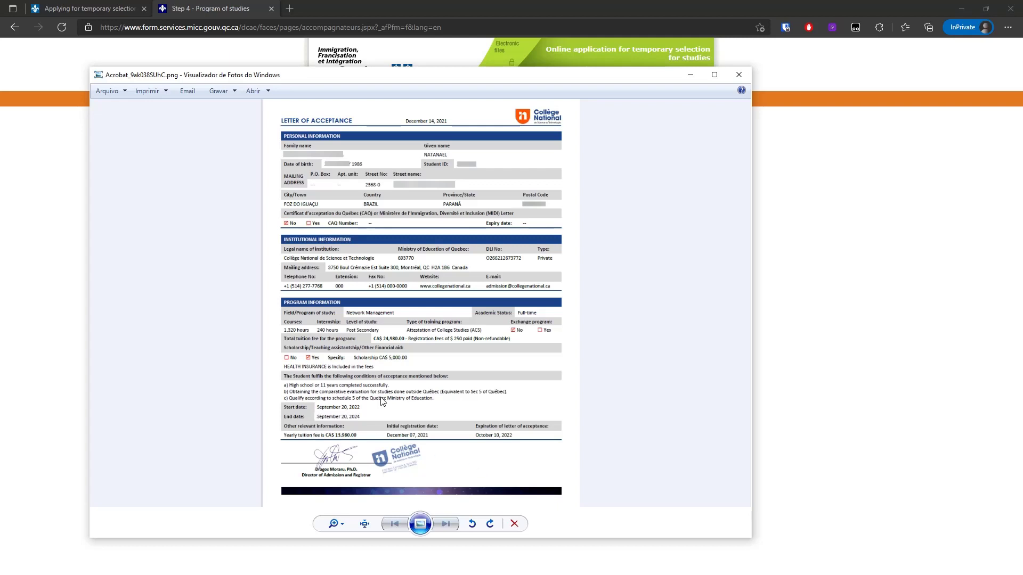
{"action": "left_click_drag", "start_coordinate": [89, 279], "coordinate": [381, 305]}
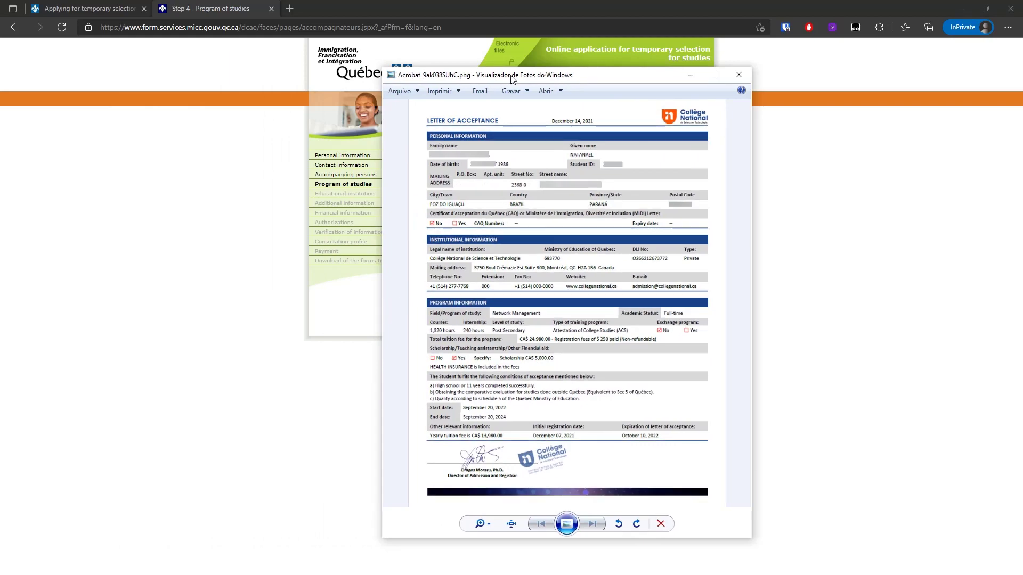
Step: Set the level of studies to Attestation of collegial studies (ACS), checking the letter of acceptance
{"action": "left_click_drag", "start_coordinate": [512, 79], "coordinate": [330, 109]}
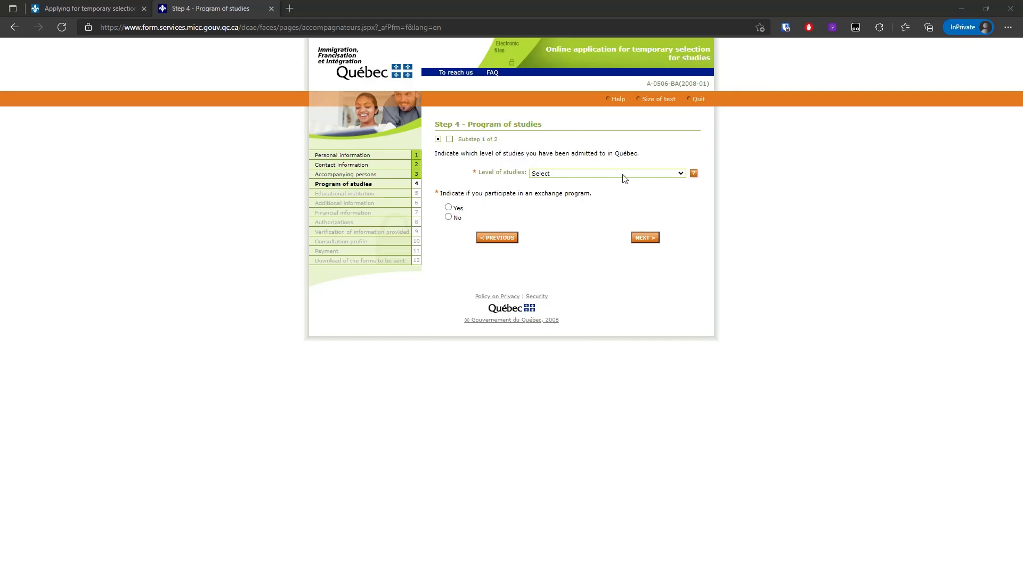
{"action": "left_click", "coordinate": [647, 173]}
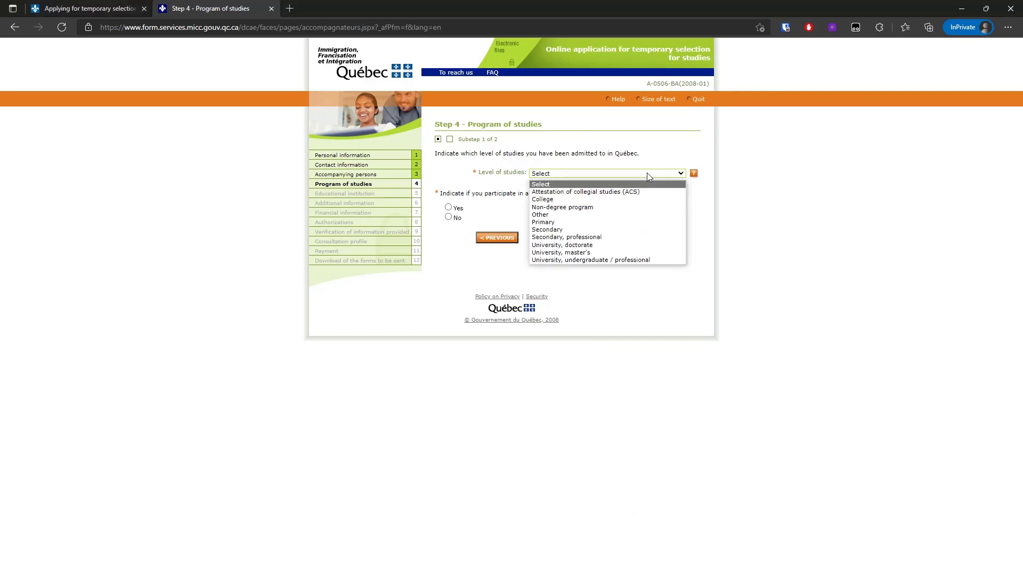
{"action": "left_click", "coordinate": [224, 313]}
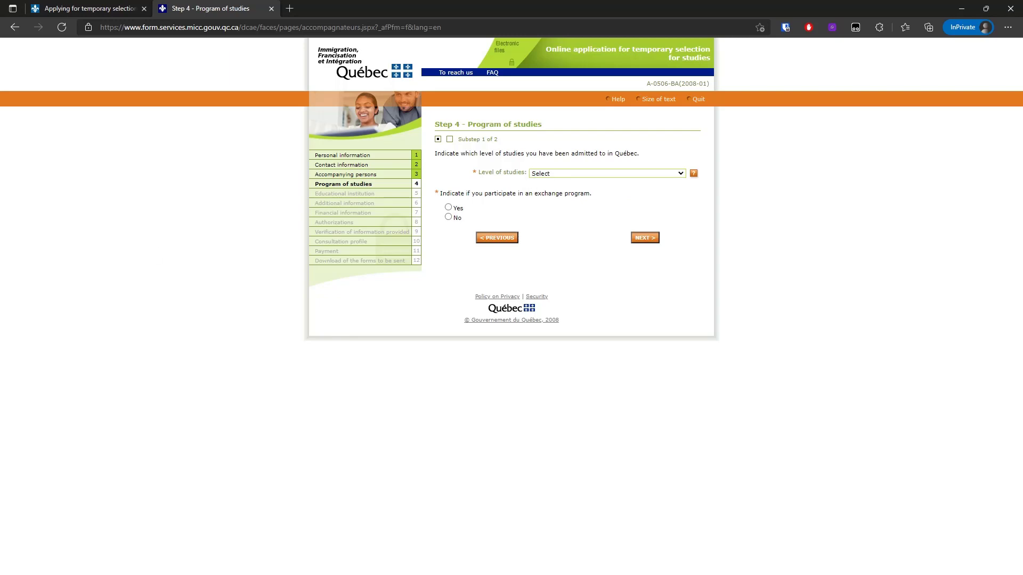
{"action": "left_click_drag", "start_coordinate": [0, 96], "coordinate": [473, 84]}
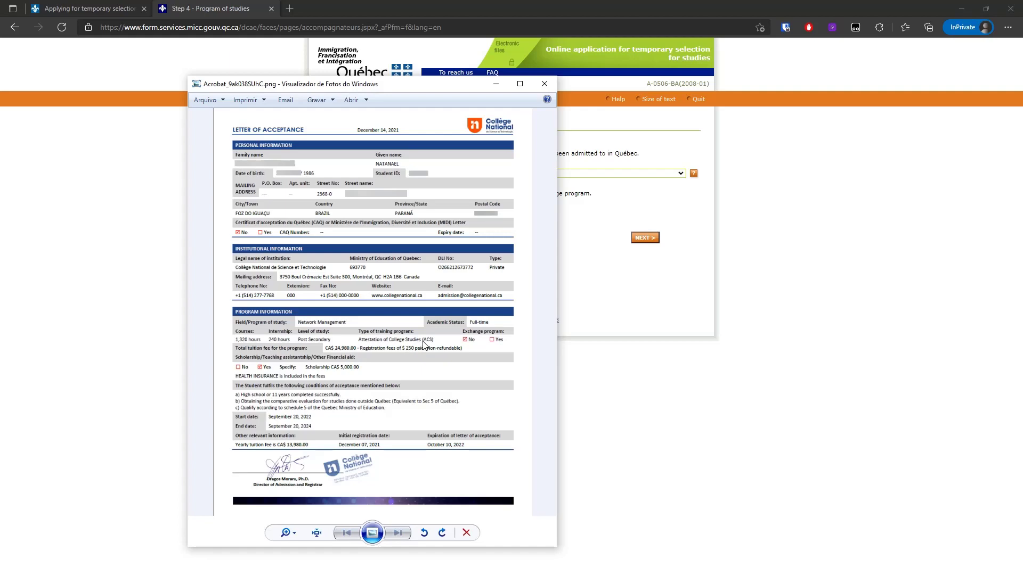
{"action": "left_click_drag", "start_coordinate": [417, 94], "coordinate": [43, 85]}
{"action": "left_click", "coordinate": [580, 160]}
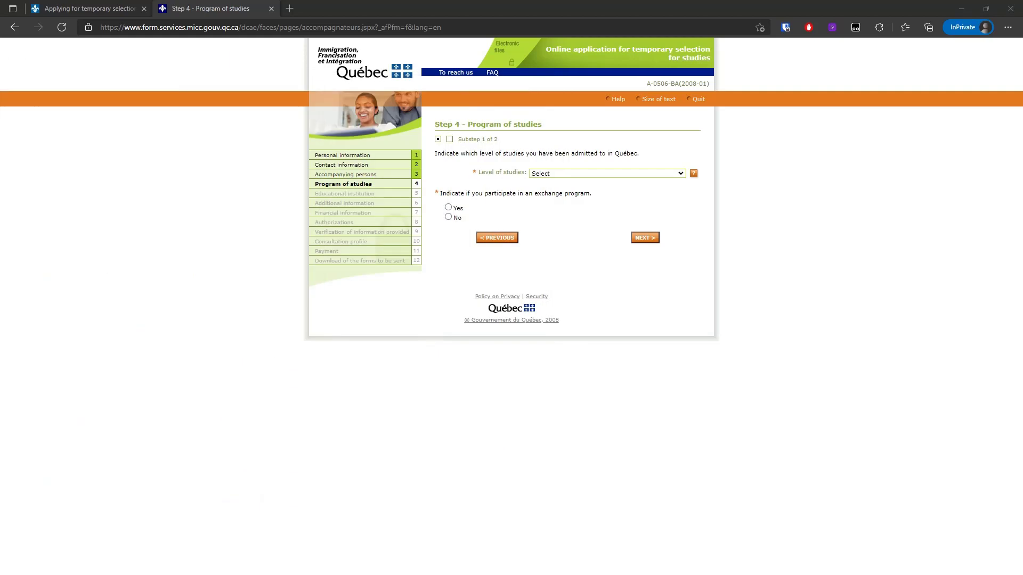
{"action": "left_click", "coordinate": [586, 173]}
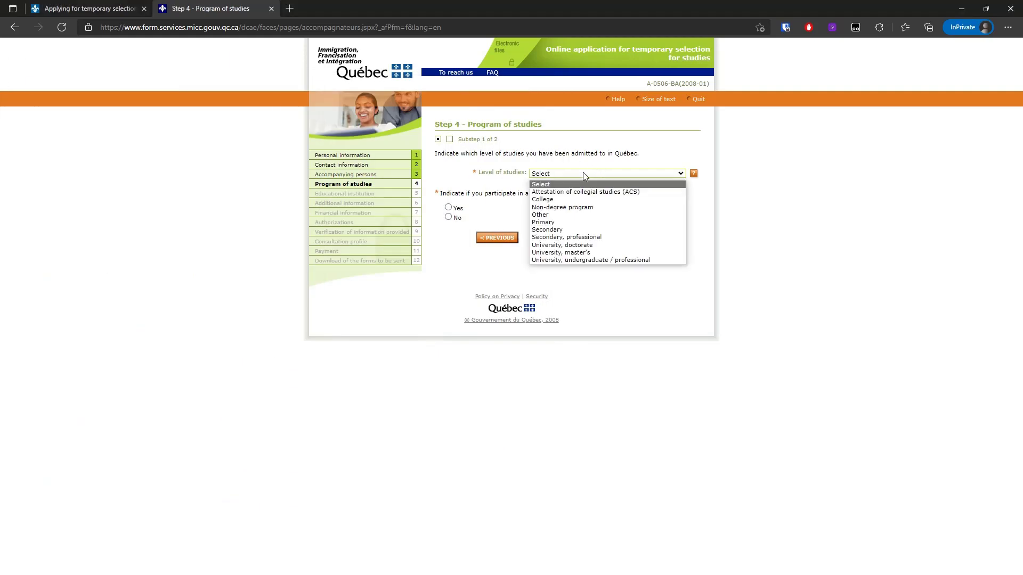
{"action": "left_click", "coordinate": [635, 194]}
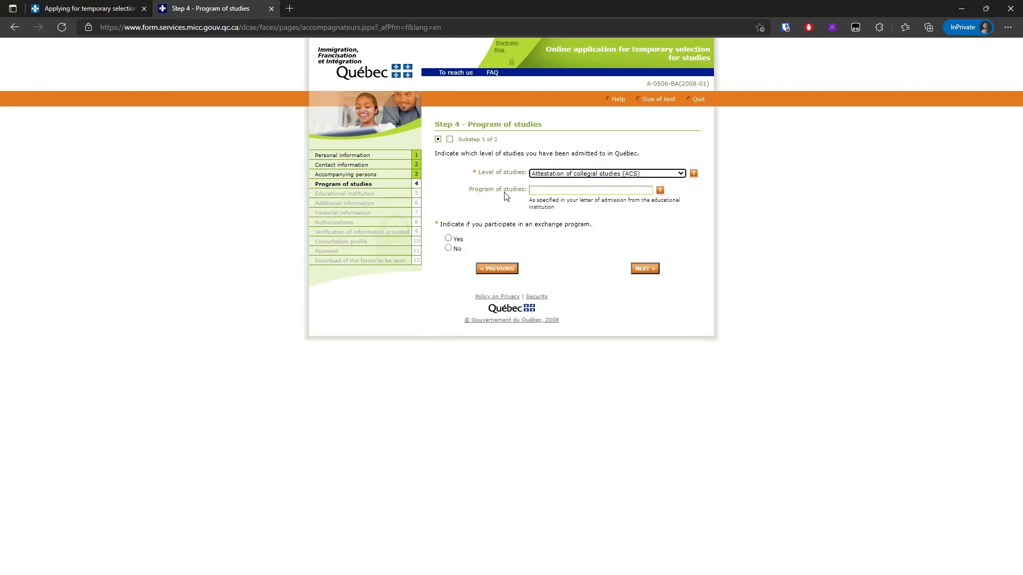
Step: Enter Network Management as the program of studies, answer No to the exchange program, and continue
{"action": "left_click_drag", "start_coordinate": [0, 98], "coordinate": [464, 73]}
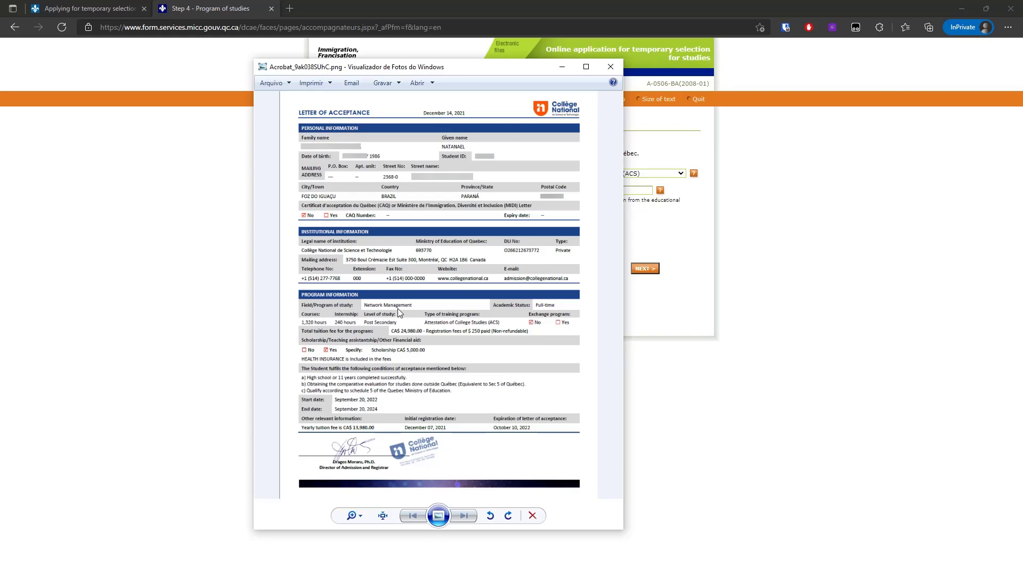
{"action": "left_click_drag", "start_coordinate": [456, 67], "coordinate": [0, 104]}
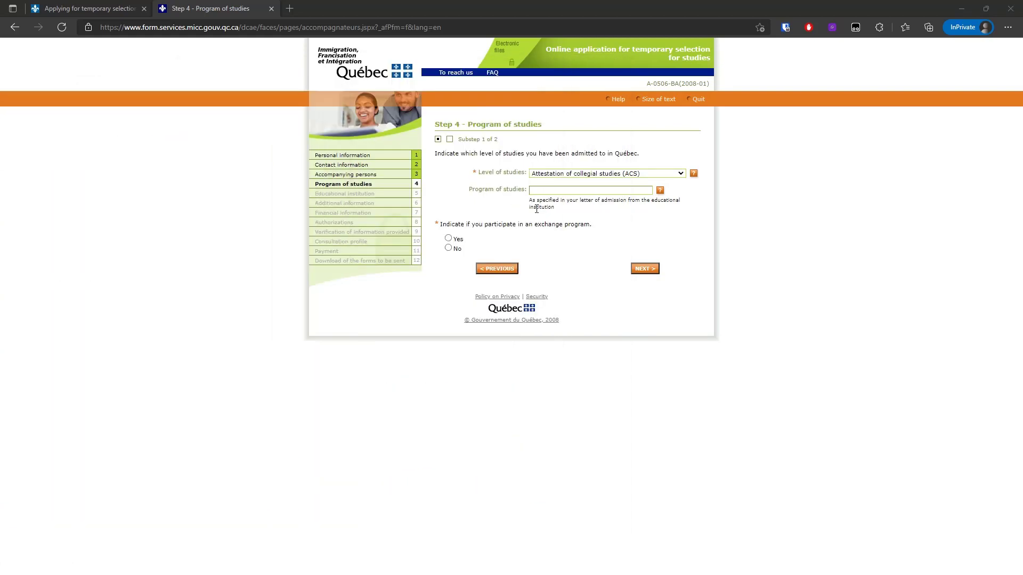
{"action": "left_click", "coordinate": [549, 191]}
{"action": "type", "text": "Netw"}
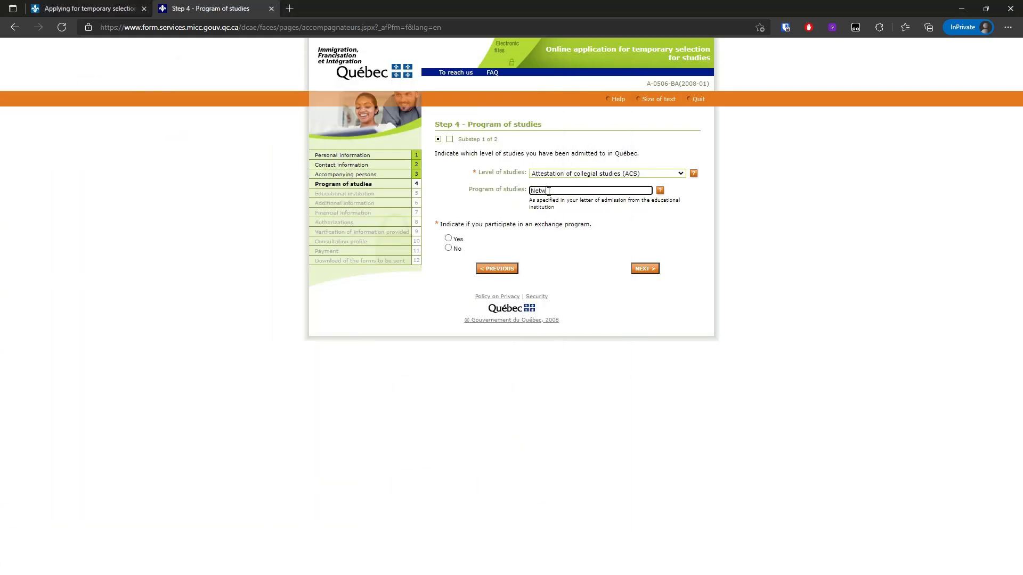
{"action": "type", "text": "ork Management"}
{"action": "left_click", "coordinate": [448, 249]}
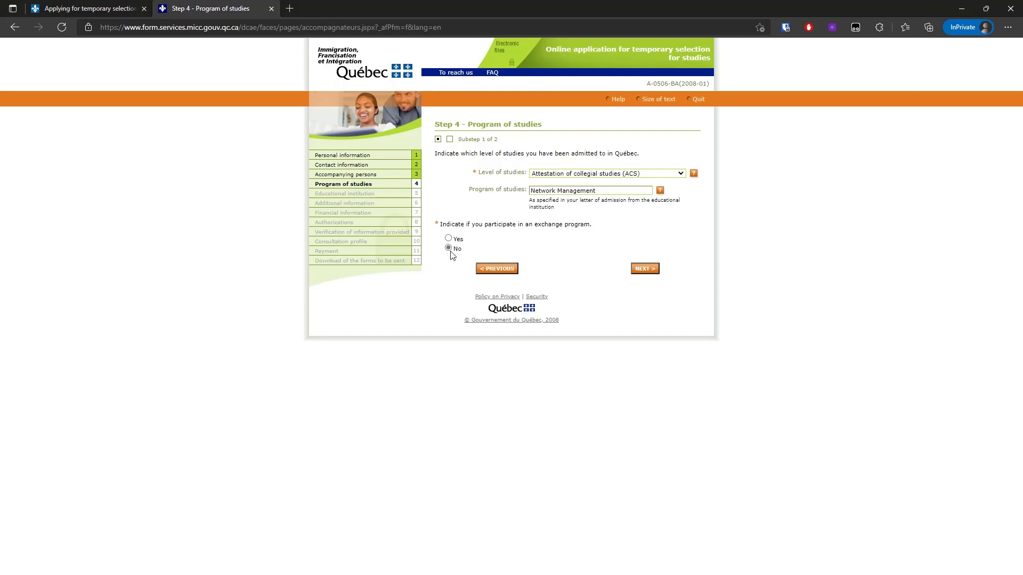
{"action": "left_click", "coordinate": [644, 268]}
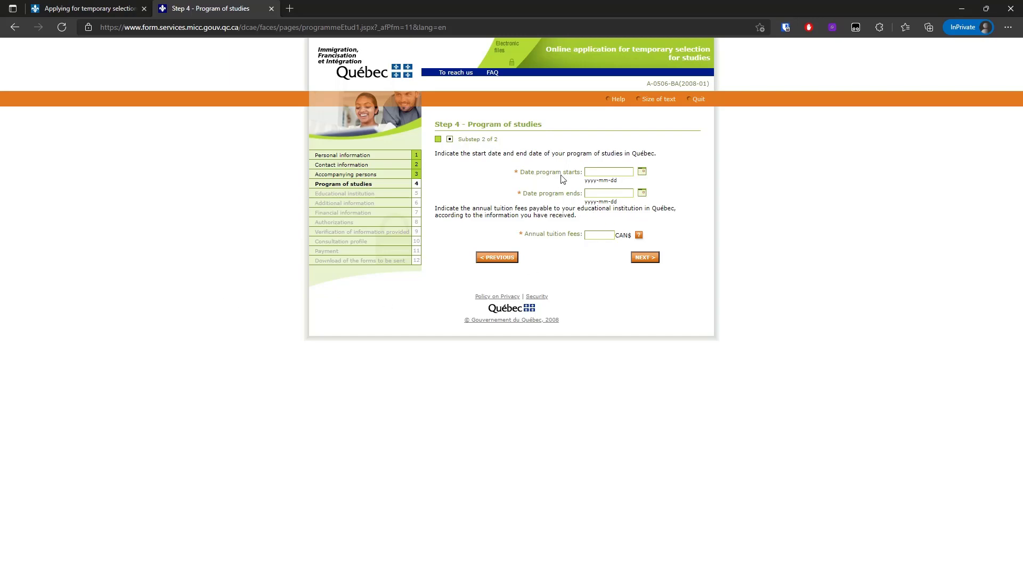
Step: Set the program start date to 2022-09-20 and the end date to 2024-09-20, referring to the letter
{"action": "left_click_drag", "start_coordinate": [339, 60], "coordinate": [423, 59]}
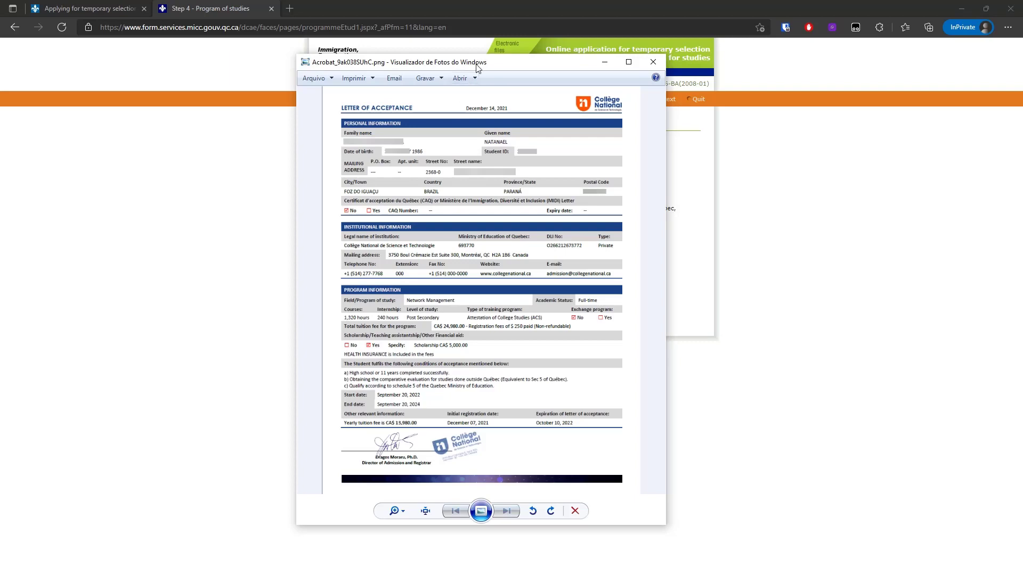
{"action": "left_click_drag", "start_coordinate": [475, 64], "coordinate": [0, 117]}
{"action": "left_click", "coordinate": [614, 171]}
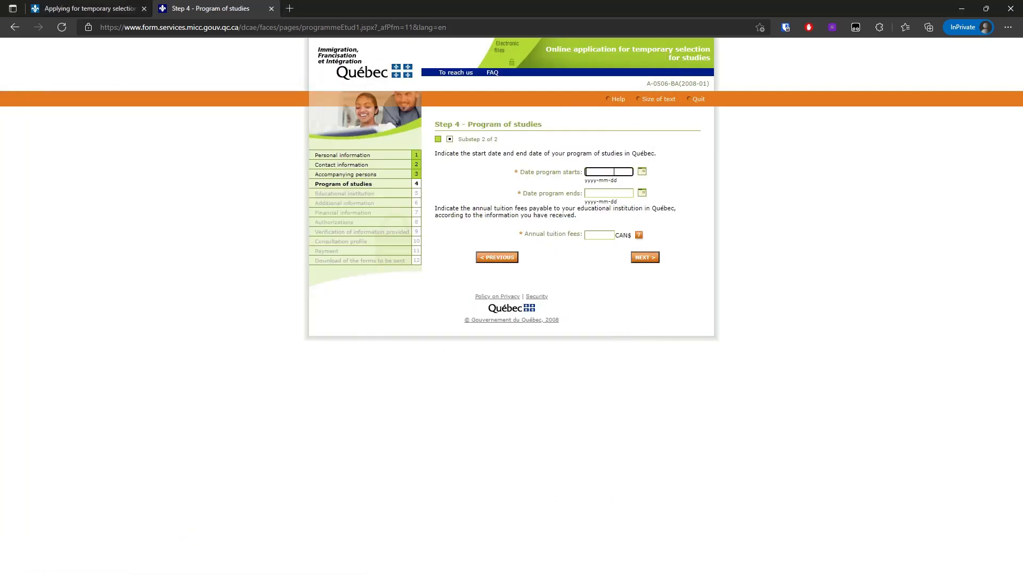
{"action": "type", "text": "2022-09-20"}
{"action": "left_click_drag", "start_coordinate": [0, 85], "coordinate": [273, 62]}
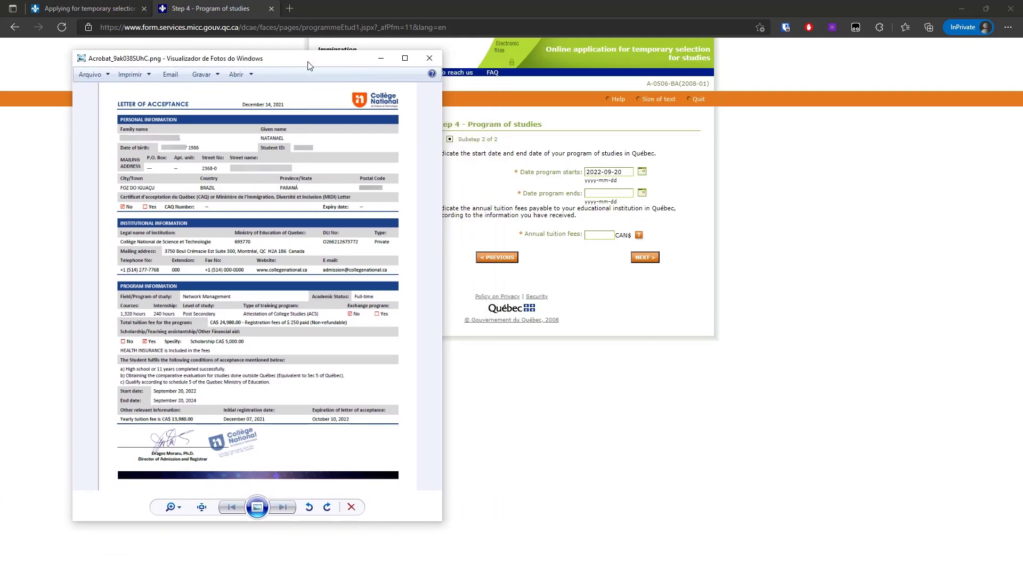
{"action": "left_click", "coordinate": [380, 58]}
{"action": "left_click", "coordinate": [588, 193]}
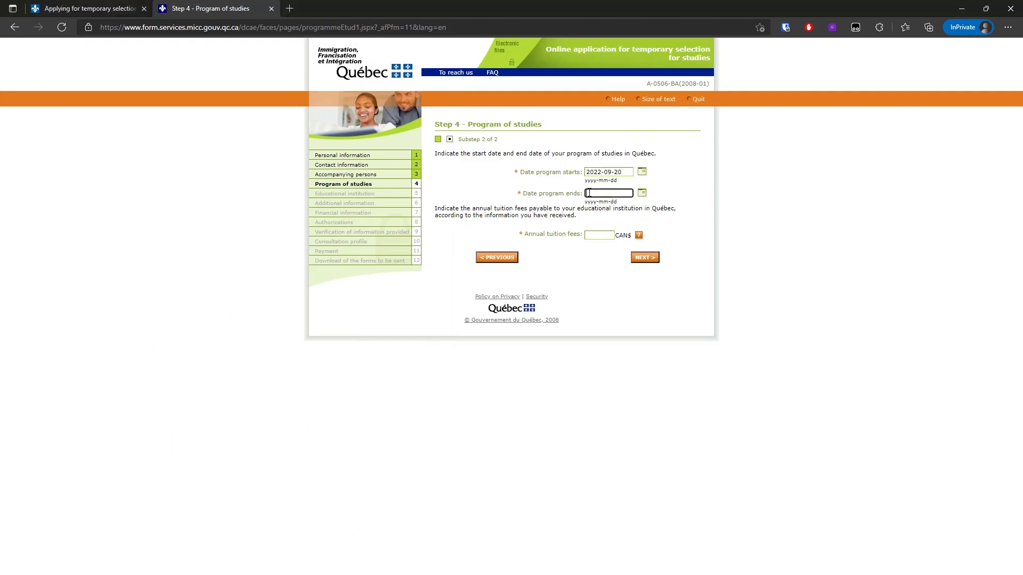
{"action": "type", "text": "2024-09-20"}
Step: Enter annual tuition fees of 13980 CAN$ and continue to the next step
{"action": "left_click_drag", "start_coordinate": [0, 81], "coordinate": [535, 60]}
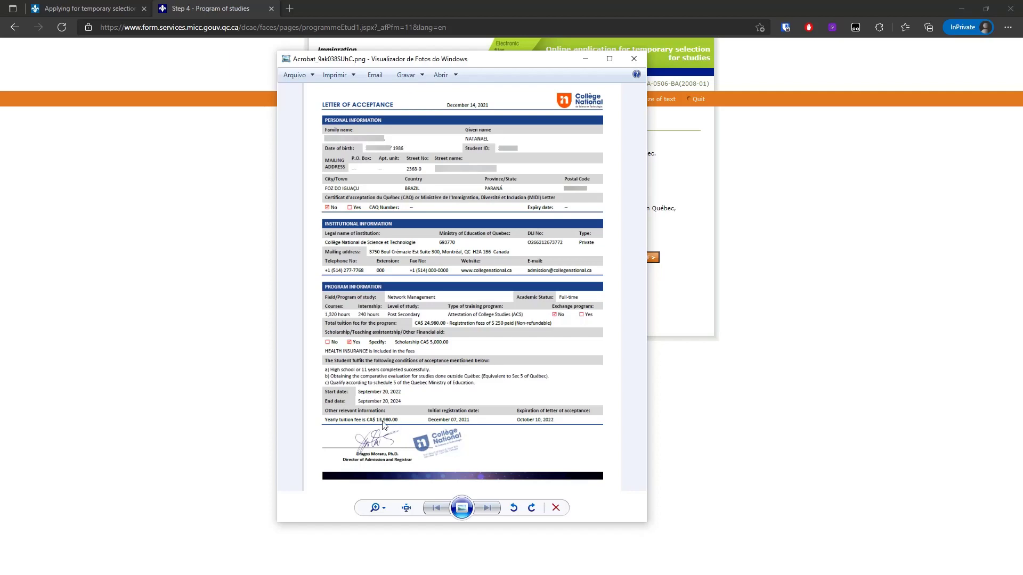
{"action": "left_click_drag", "start_coordinate": [486, 62], "coordinate": [0, 74]}
{"action": "left_click", "coordinate": [601, 237]}
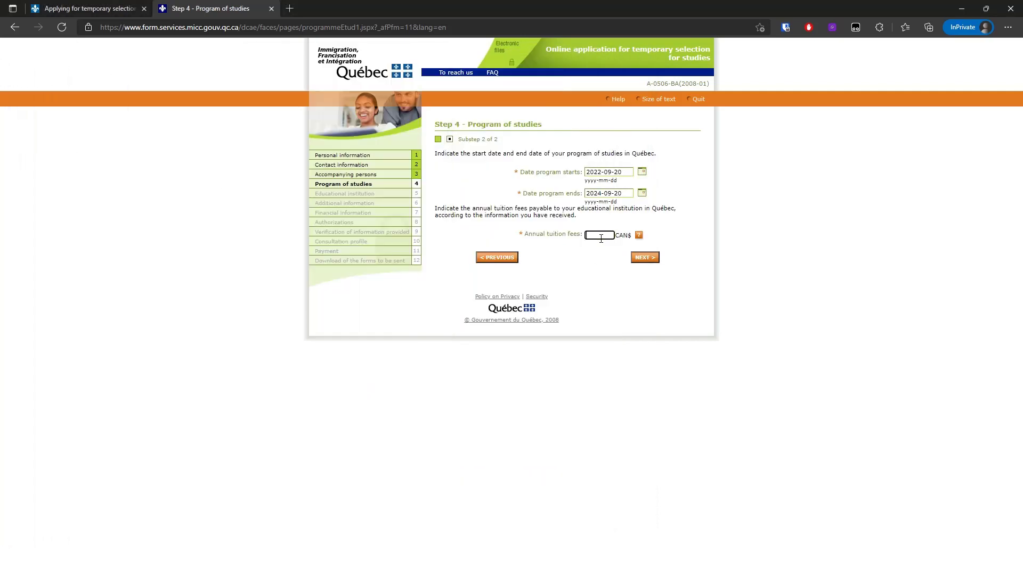
{"action": "type", "text": "13980"}
{"action": "left_click", "coordinate": [646, 258]}
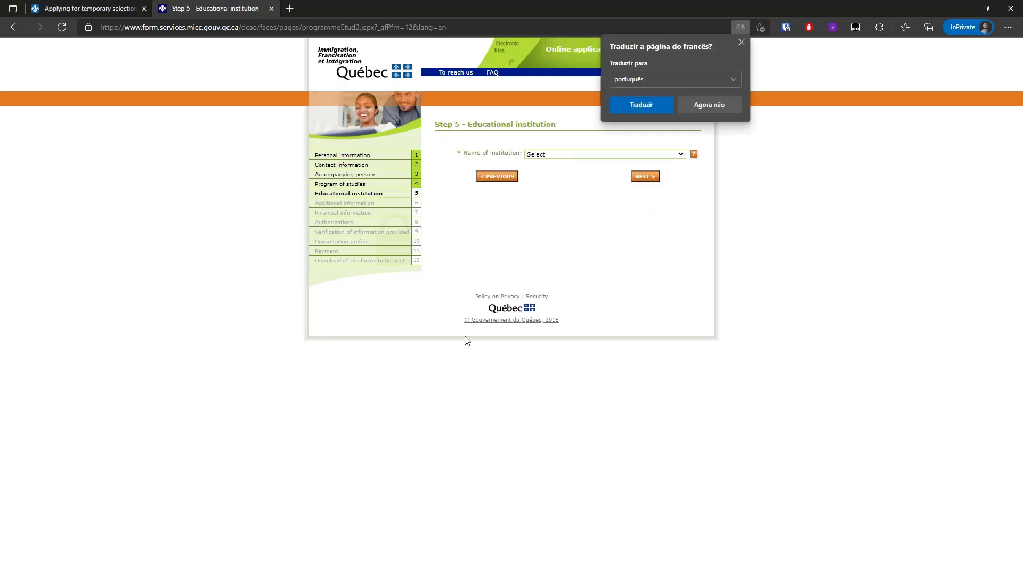
Step: Decline the page translation offer, select CDI College Business, Technology . Health Care as the institution, and continue
{"action": "left_click", "coordinate": [704, 105]}
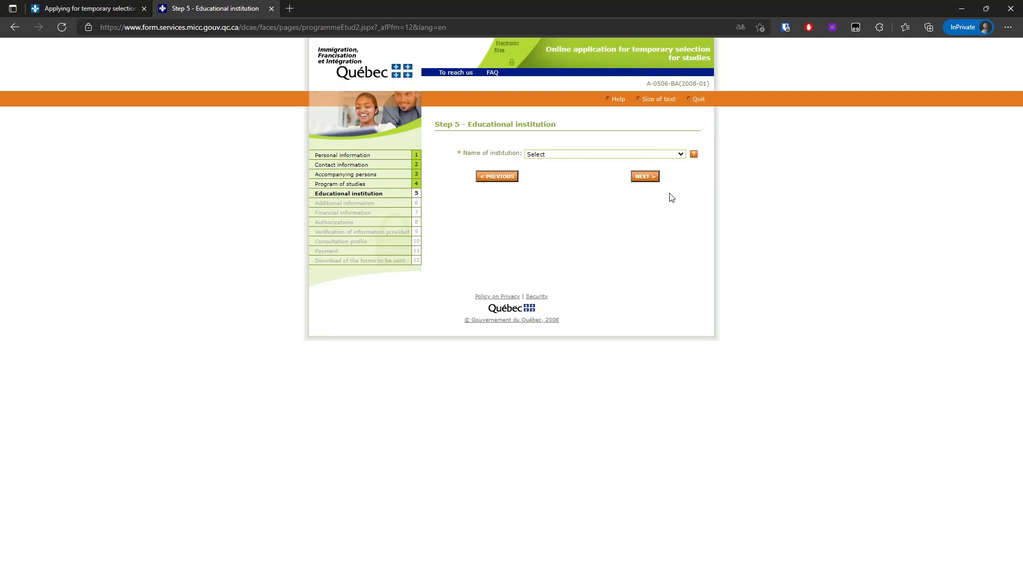
{"action": "left_click", "coordinate": [631, 159]}
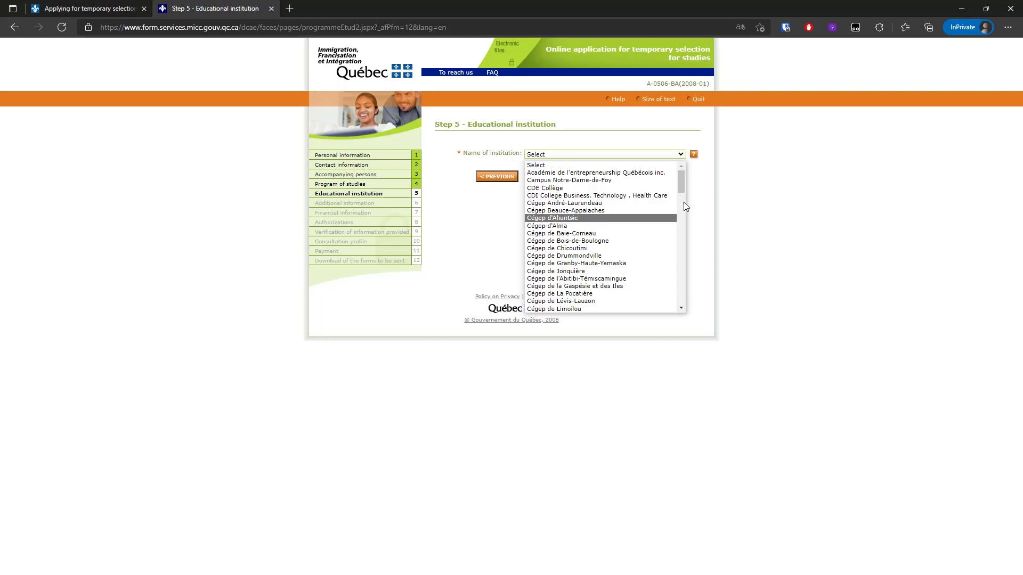
{"action": "mouse_move", "coordinate": [681, 176]}
{"action": "left_mouse_down"}
{"action": "mouse_move", "coordinate": [682, 299]}
{"action": "mouse_move", "coordinate": [684, 170]}
{"action": "left_mouse_up"}
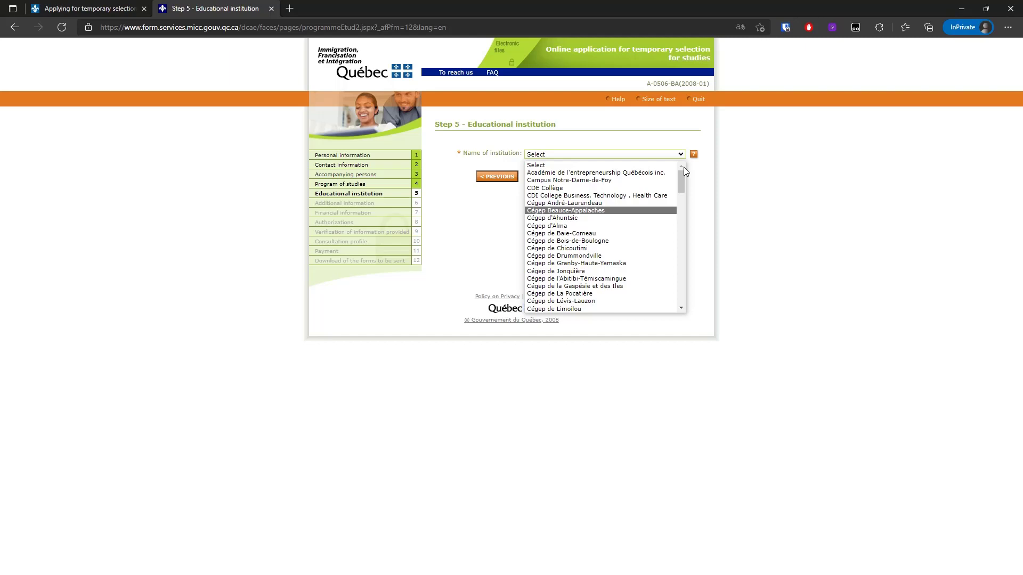
{"action": "left_click", "coordinate": [489, 224]}
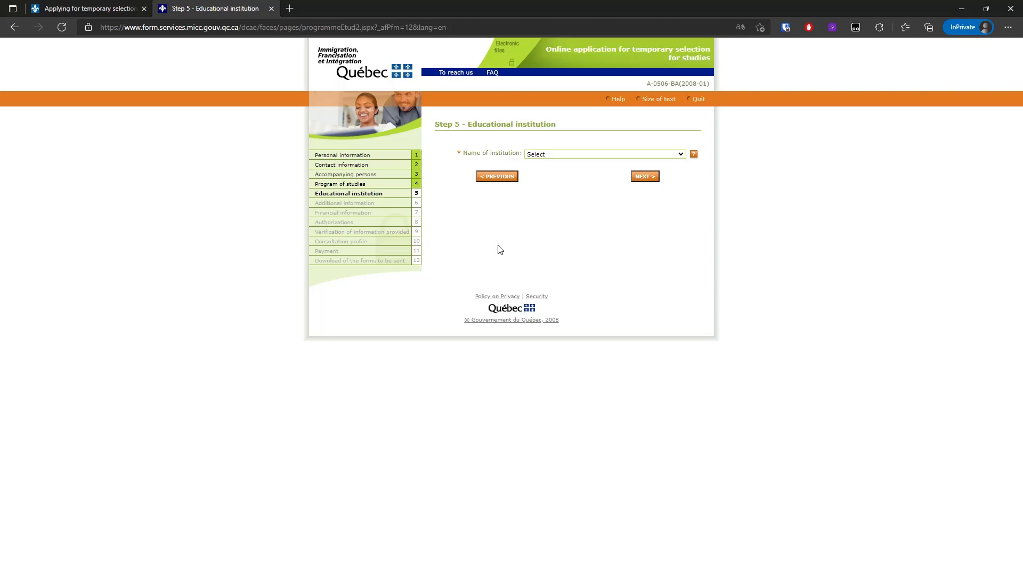
{"action": "left_click", "coordinate": [581, 155]}
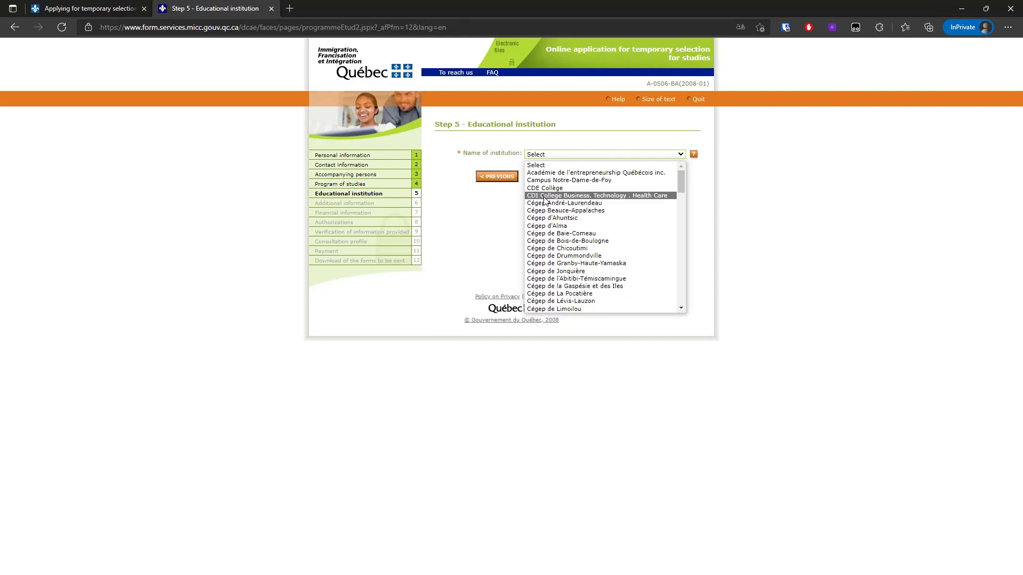
{"action": "key", "text": "Page_Down"}
{"action": "scroll", "coordinate": [581, 227], "scroll_direction": "down", "scroll_amount": 1}
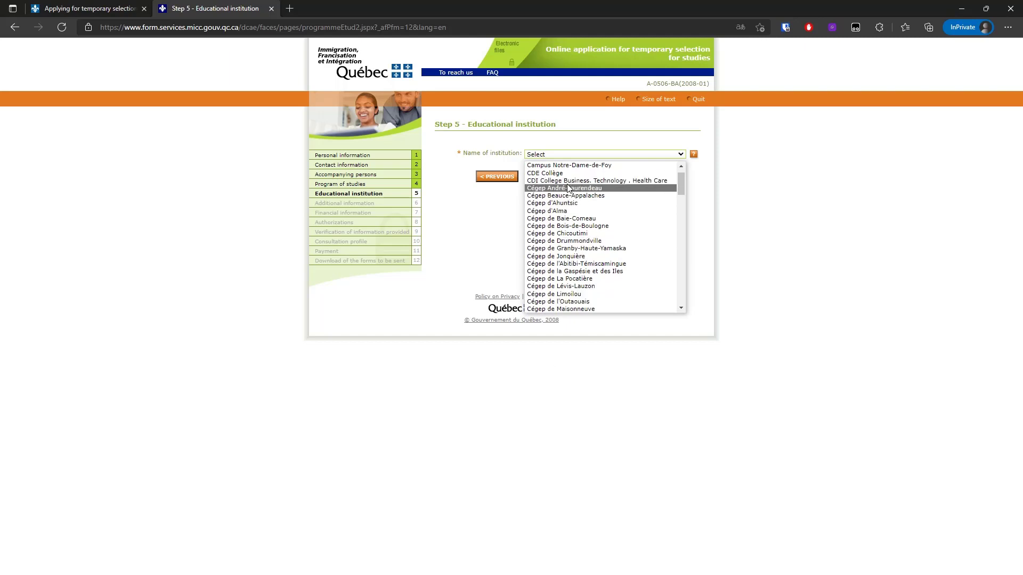
{"action": "left_click", "coordinate": [568, 180]}
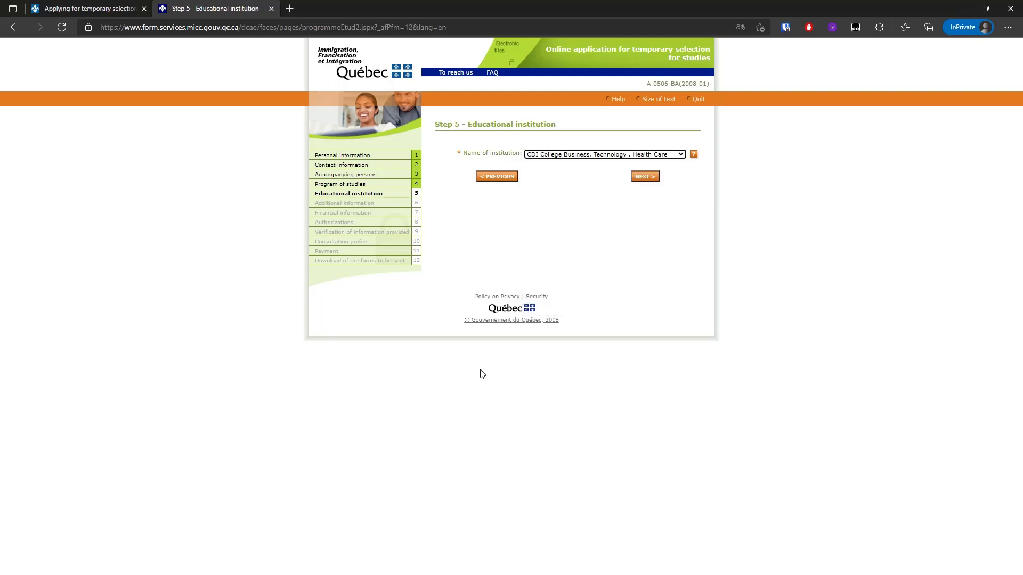
{"action": "left_click", "coordinate": [642, 178]}
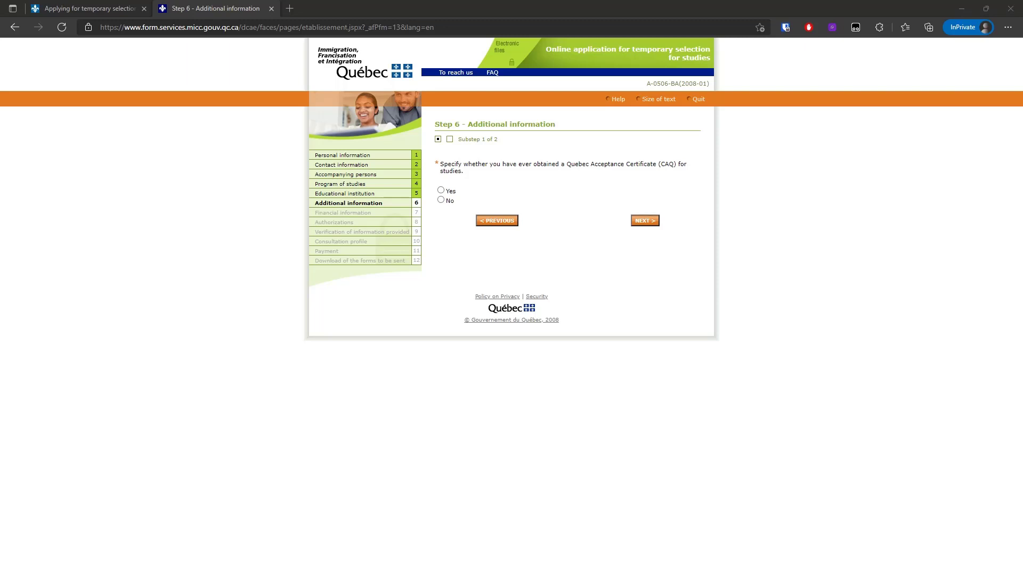
Step: Answer No to having ever obtained a Québec Acceptance Certificate and continue
{"action": "left_click", "coordinate": [441, 201]}
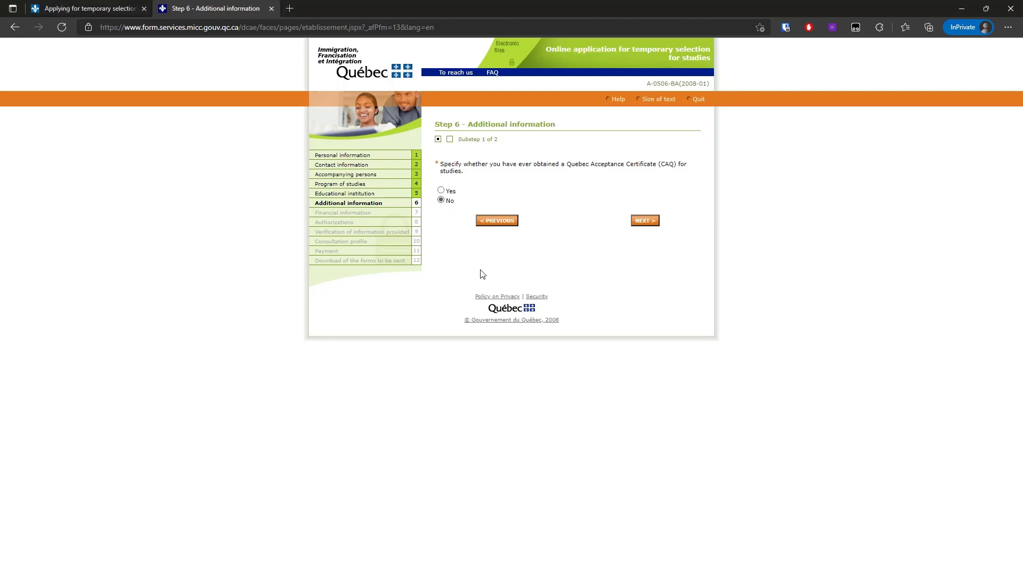
{"action": "left_click", "coordinate": [649, 224]}
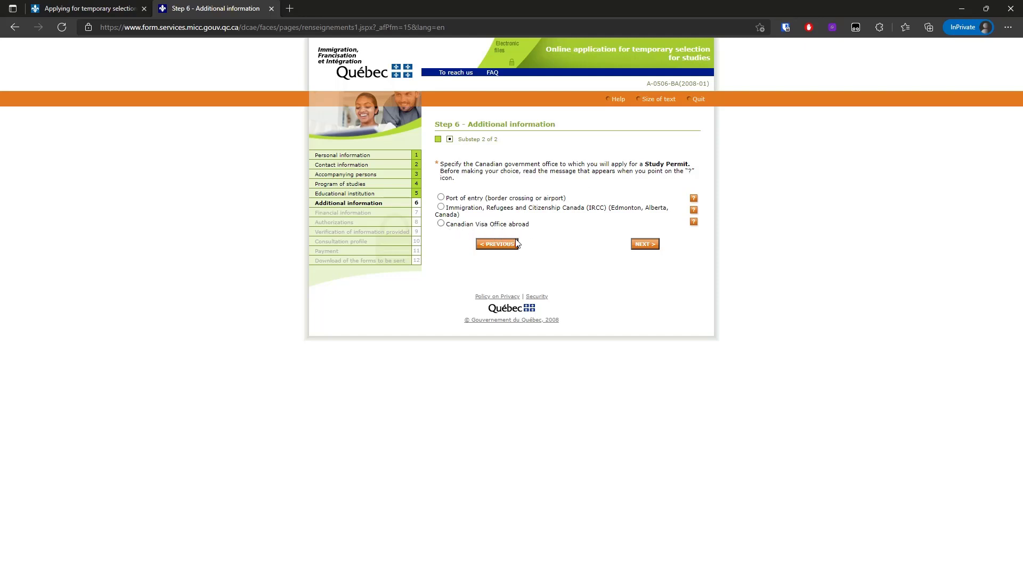
Step: Choose Canadian Visa Office abroad for the study permit and select Sao Paulo from the complete visa office list
{"action": "left_click", "coordinate": [441, 224]}
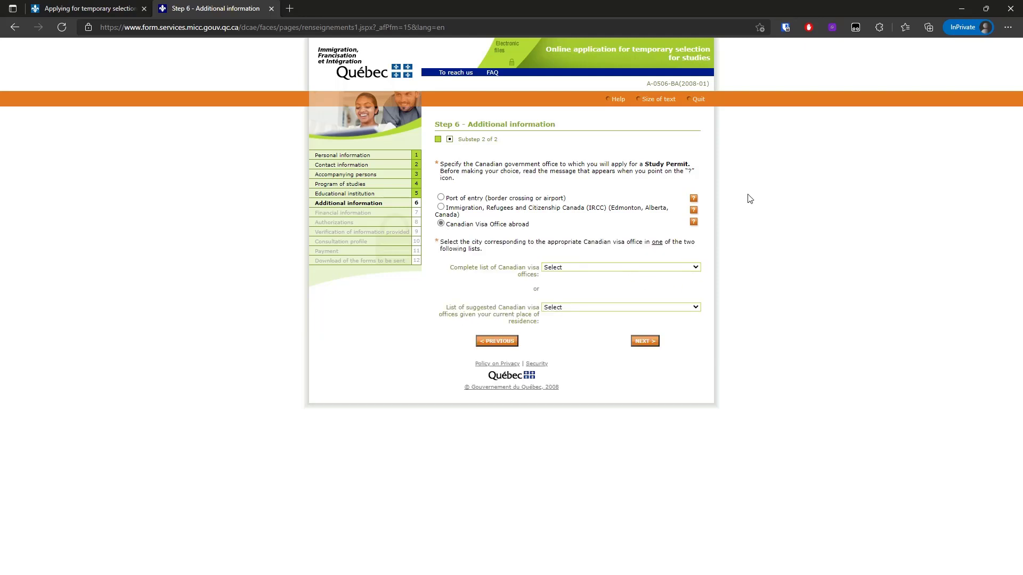
{"action": "left_click", "coordinate": [685, 310]}
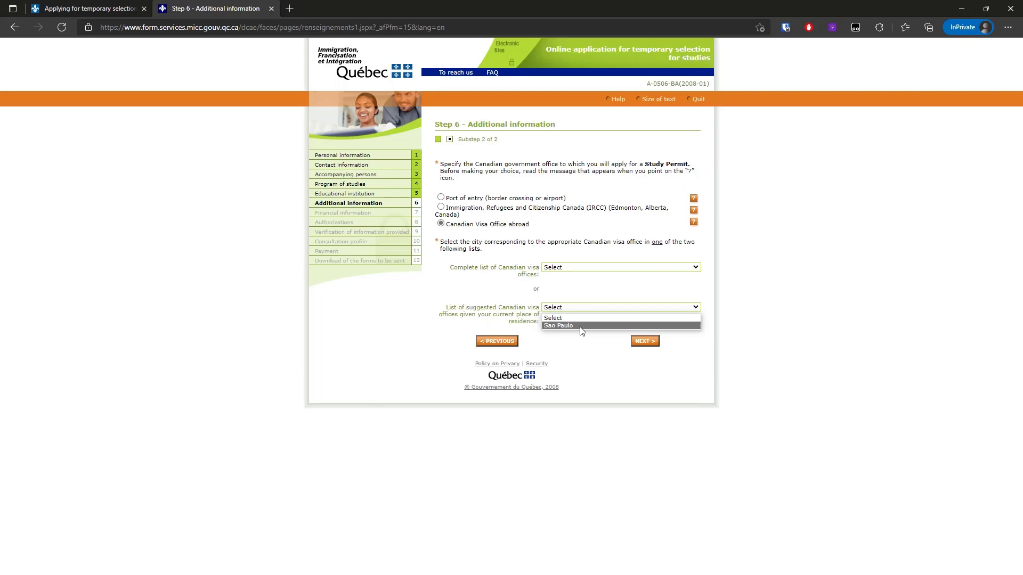
{"action": "left_click", "coordinate": [612, 419]}
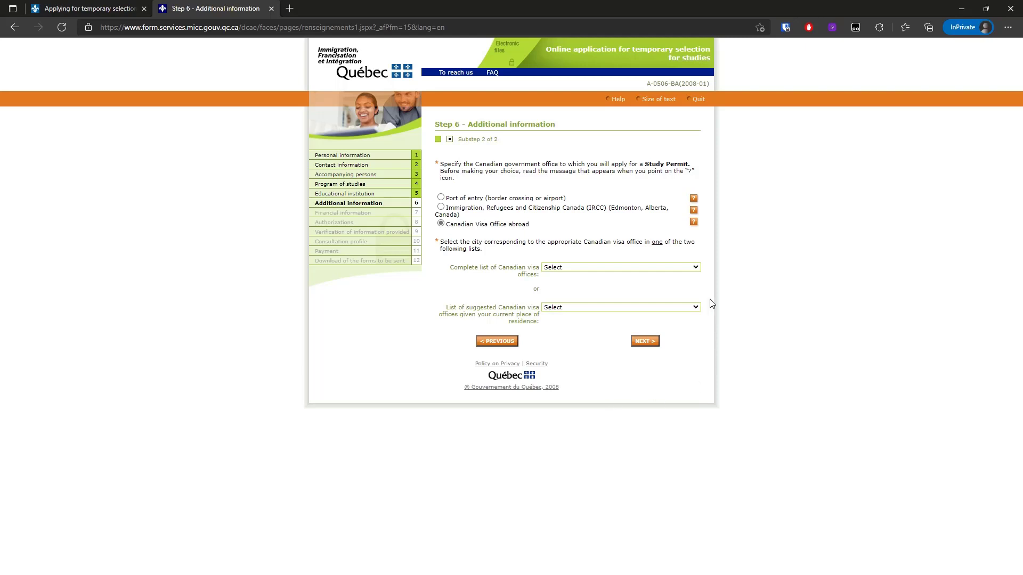
{"action": "left_click", "coordinate": [696, 267]}
{"action": "scroll", "coordinate": [669, 328], "scroll_direction": "down", "scroll_amount": 6}
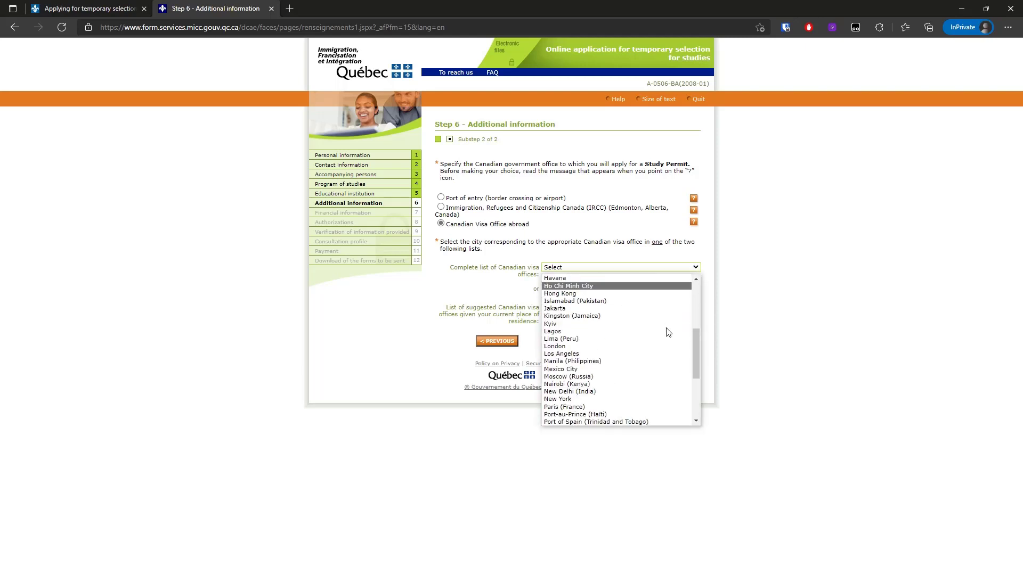
{"action": "scroll", "coordinate": [604, 372], "scroll_direction": "down", "scroll_amount": 2}
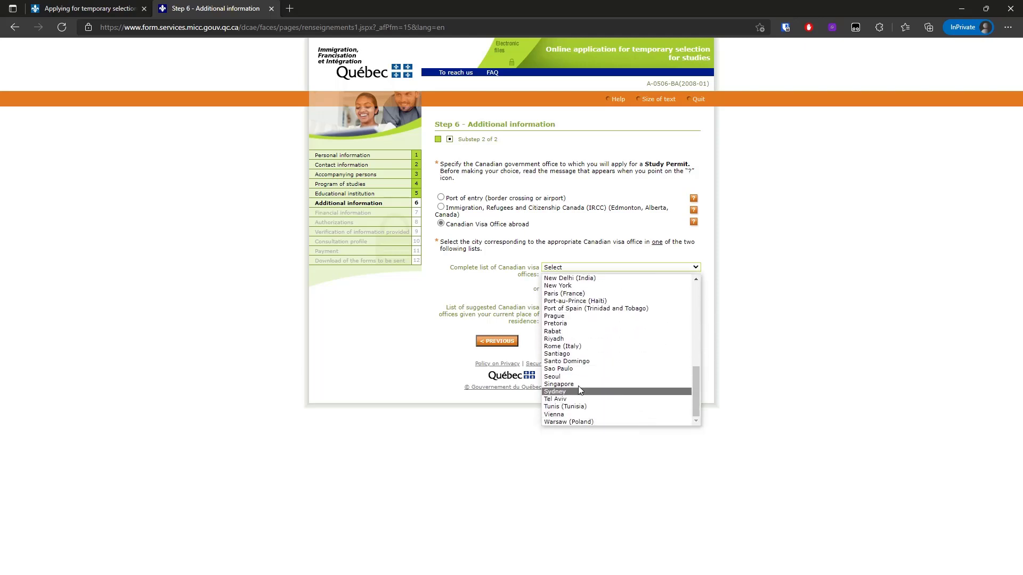
{"action": "left_click", "coordinate": [560, 369]}
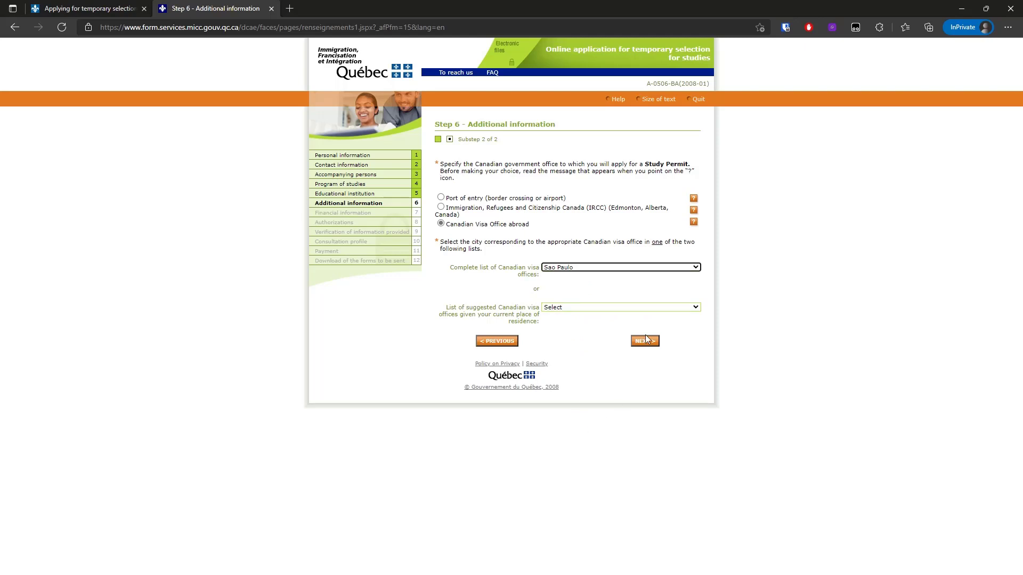
Step: Select Sao Paulo from the list of suggested Canadian visa offices and continue to the next step
{"action": "left_click", "coordinate": [579, 309]}
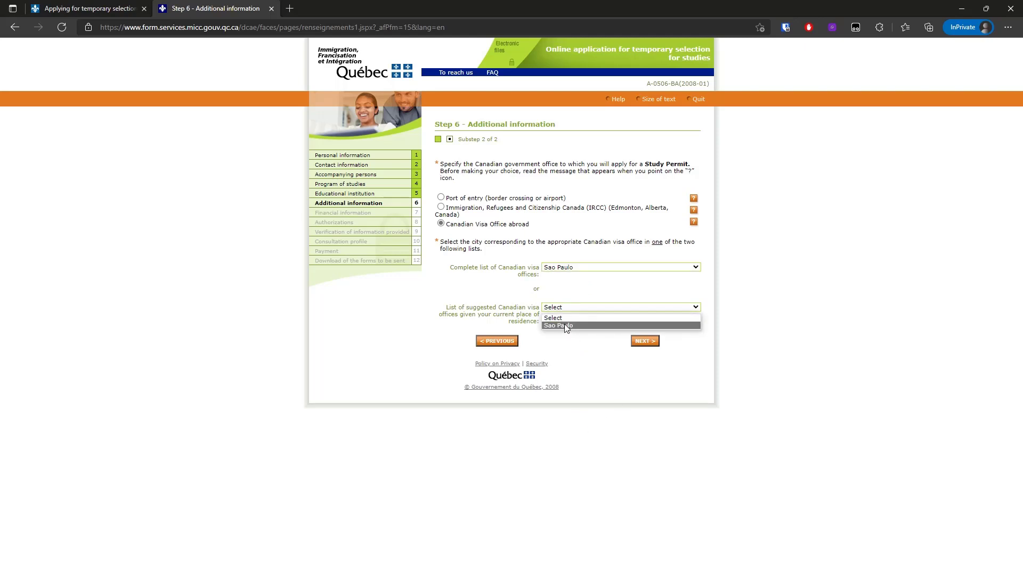
{"action": "left_click", "coordinate": [564, 325]}
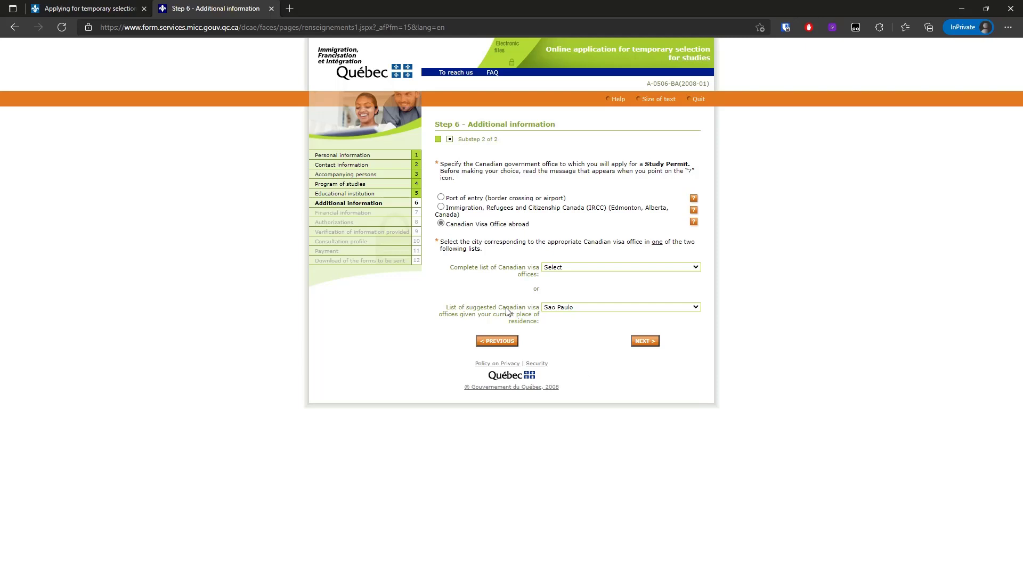
{"action": "left_click", "coordinate": [578, 307]}
{"action": "left_click", "coordinate": [565, 324]}
{"action": "left_click", "coordinate": [645, 343]}
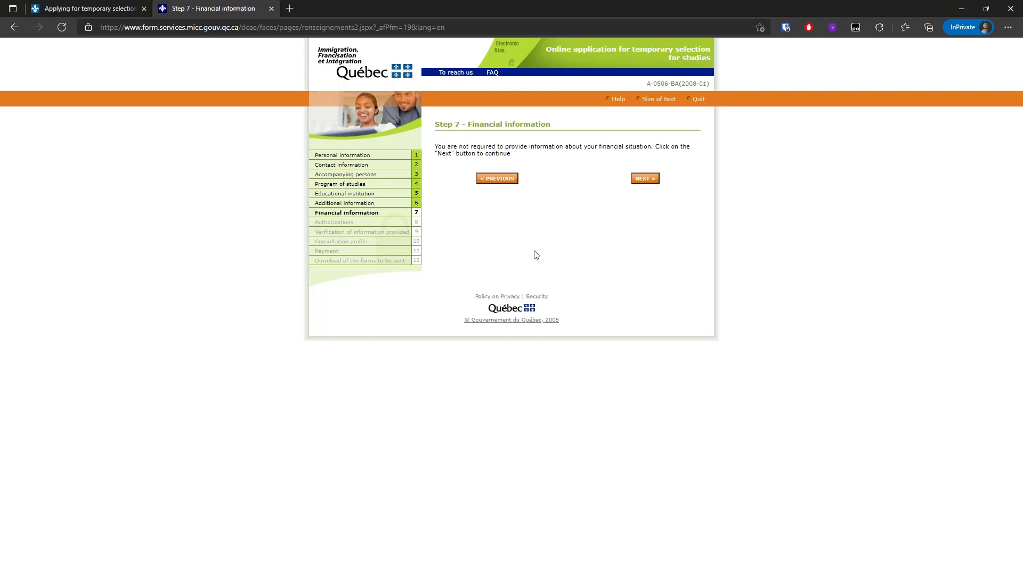
Step: Continue past the financial information step, then authorize transmitting CAQ information to the educational institution and proceed
{"action": "left_click", "coordinate": [643, 181]}
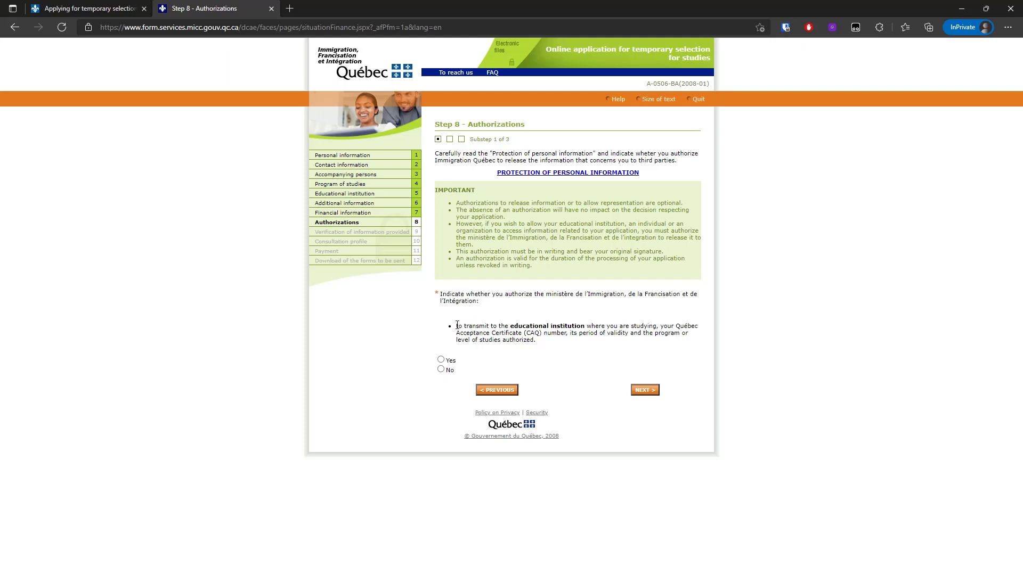
{"action": "left_click_drag", "start_coordinate": [456, 326], "coordinate": [601, 328]}
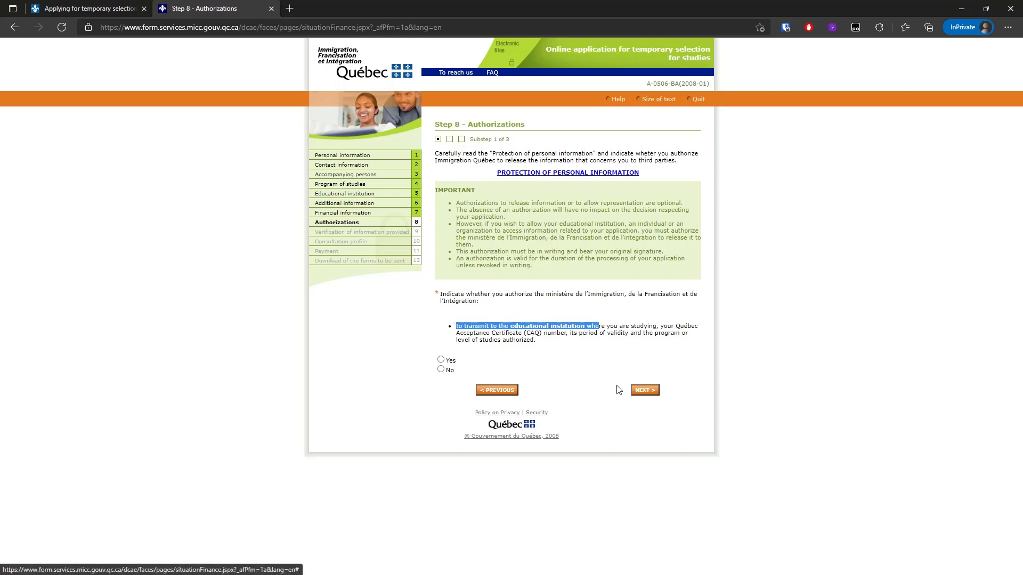
{"action": "left_click", "coordinate": [441, 360]}
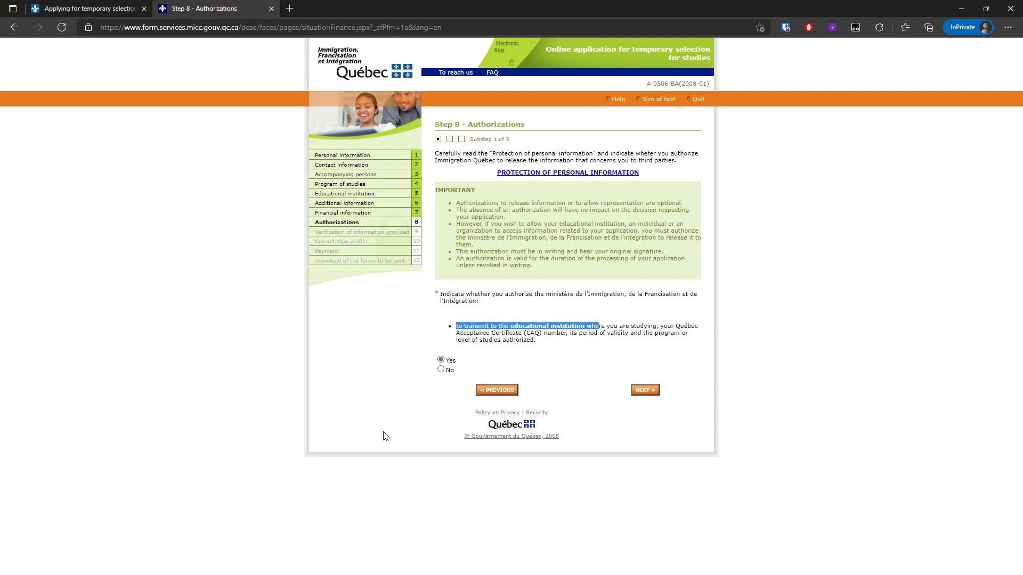
{"action": "left_click", "coordinate": [437, 384]}
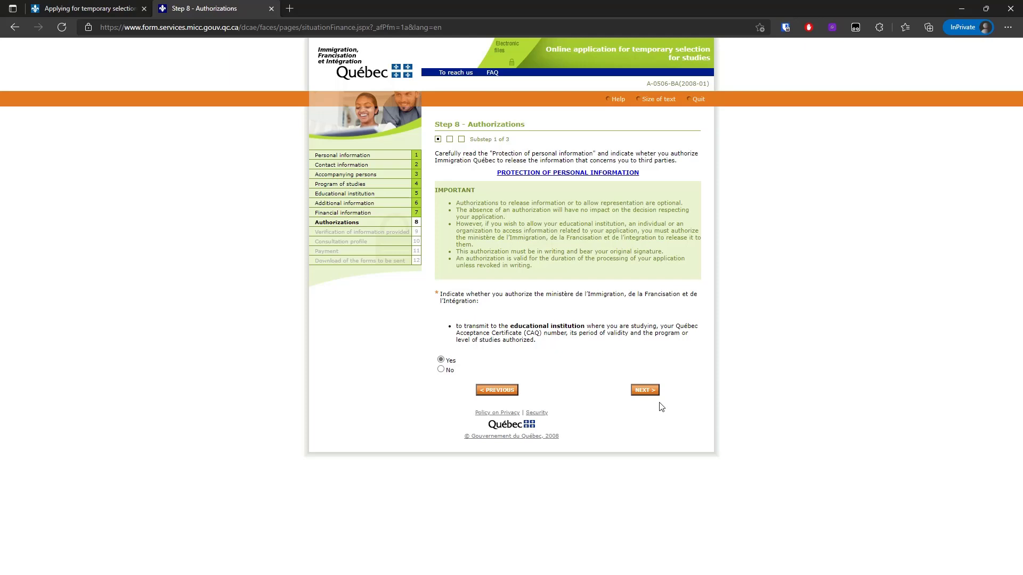
{"action": "left_click", "coordinate": [648, 390]}
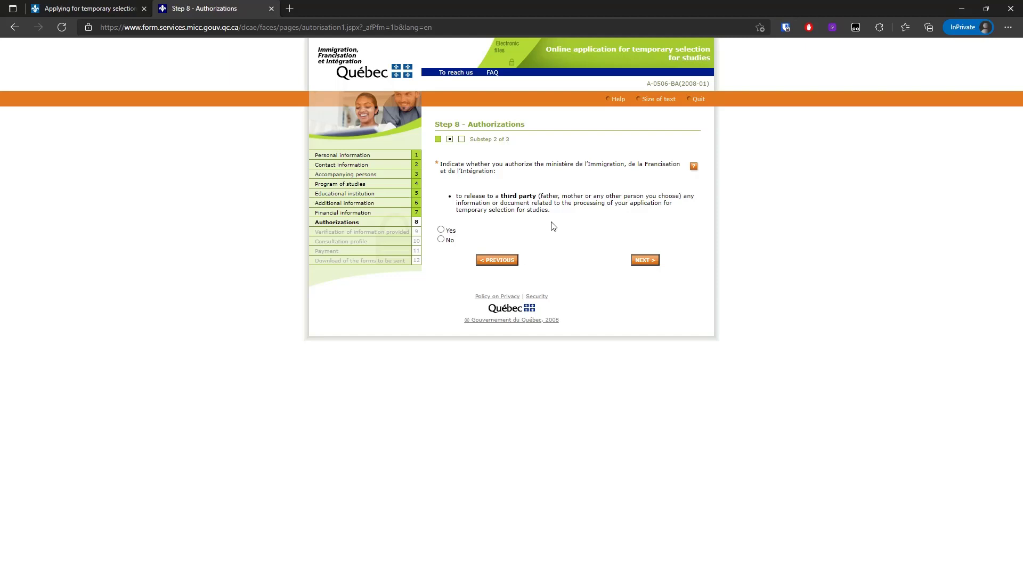
Step: Authorize release of information to a third party and enter the third party's family name, first name, street address and city
{"action": "left_click", "coordinate": [442, 230]}
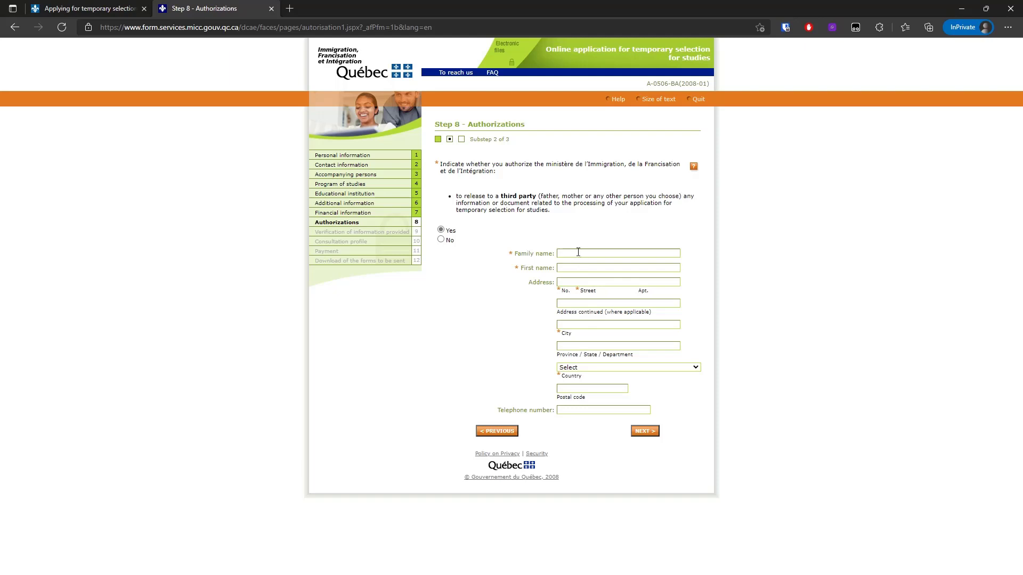
{"action": "left_click", "coordinate": [575, 253]}
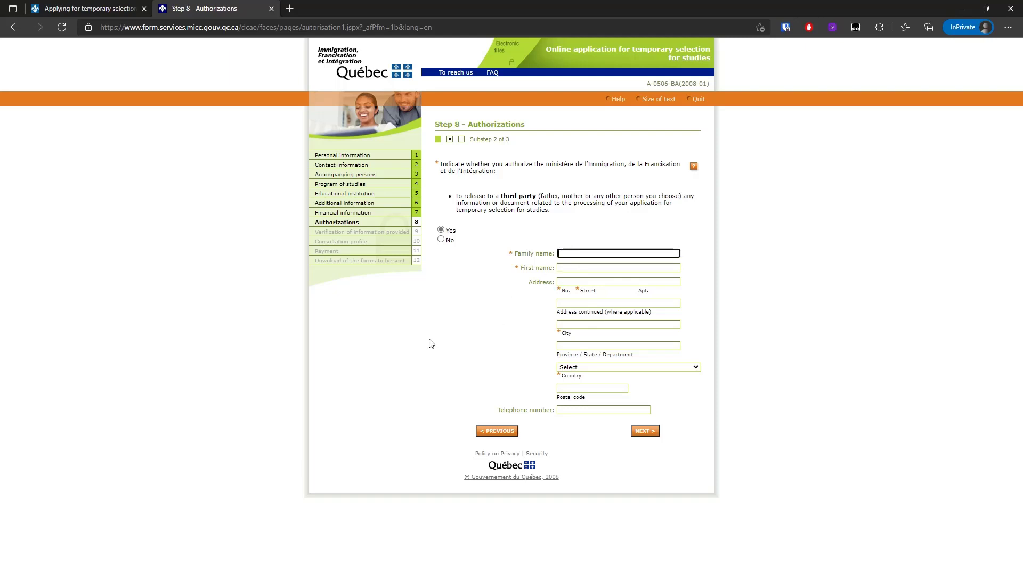
{"action": "key", "text": "Tab"}
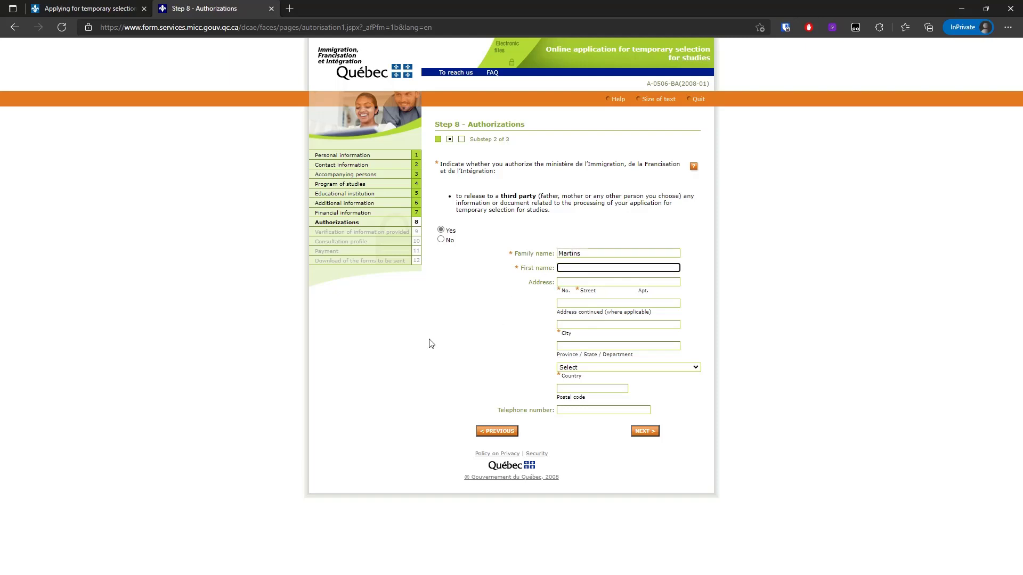
{"action": "key", "text": "Tab"}
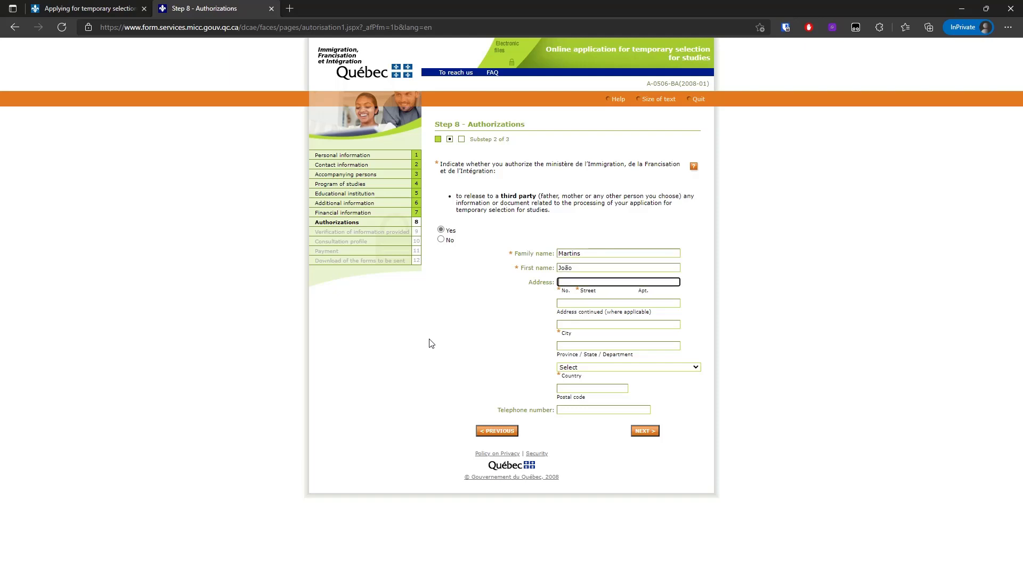
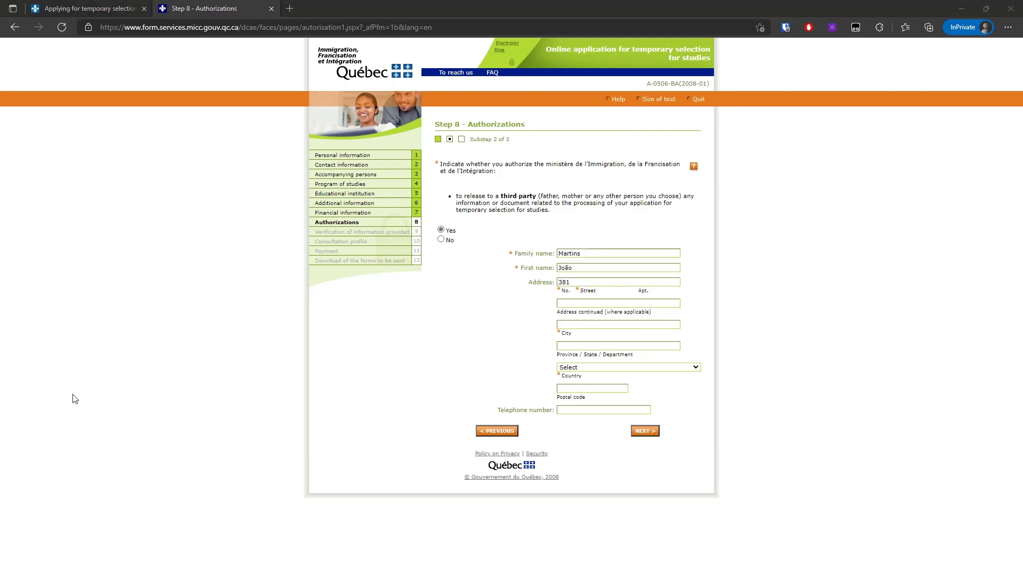
{"action": "left_click", "coordinate": [589, 283]}
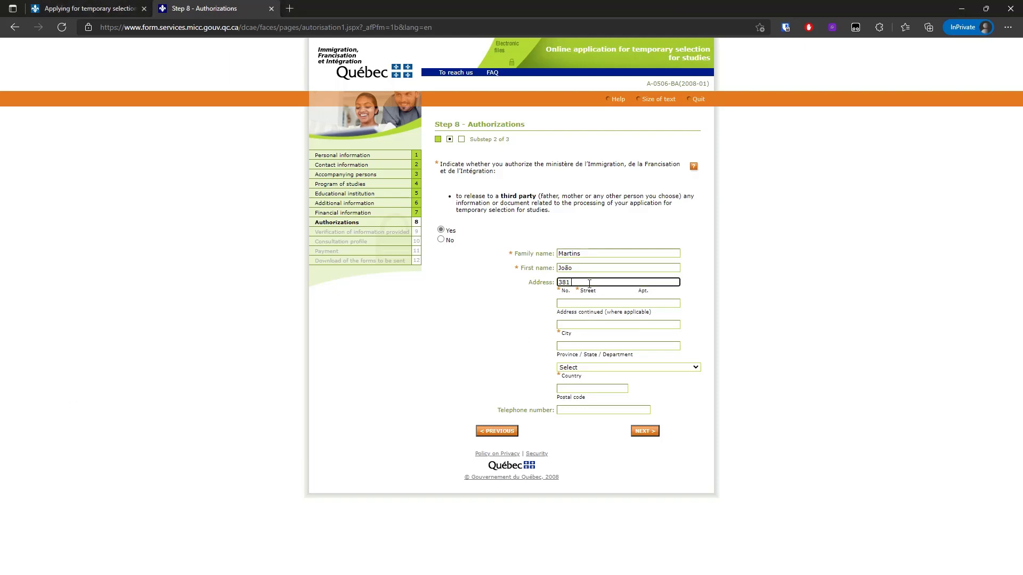
{"action": "left_click", "coordinate": [601, 326]}
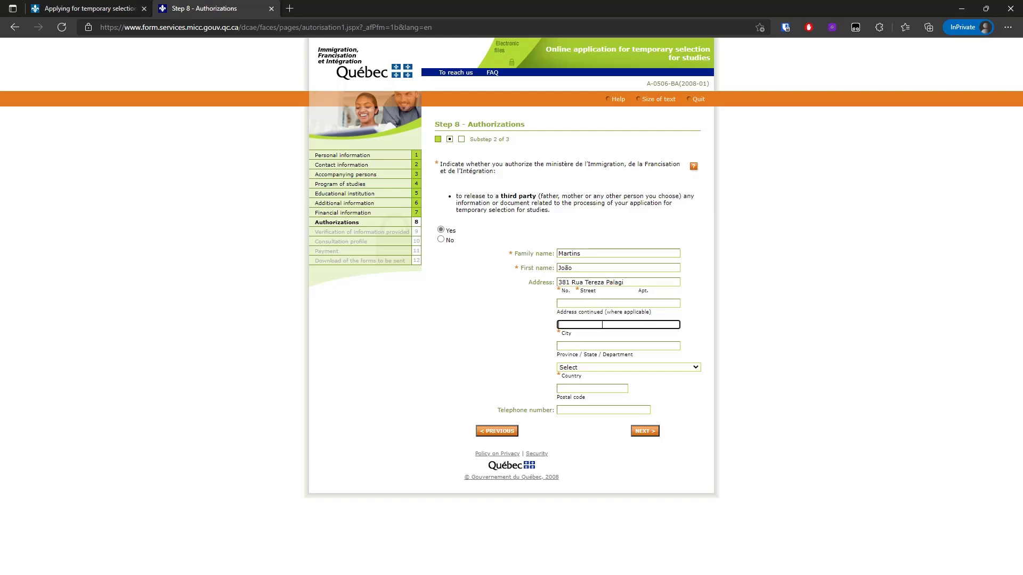
{"action": "type", "text": "Sorocaba"}
{"action": "key", "text": "Tab"}
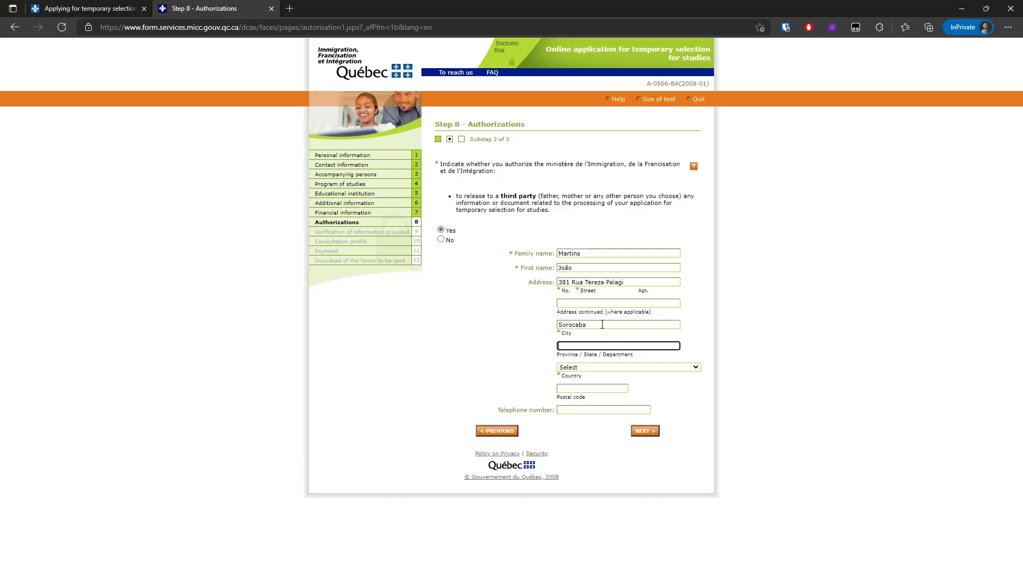
Step: Enter the third party's province, select Brazil as the country, and fill in the postal code and telephone number
{"action": "type", "text": "Sao Paulo"}
{"action": "key", "text": "Tab"}
{"action": "type", "text": "bra"}
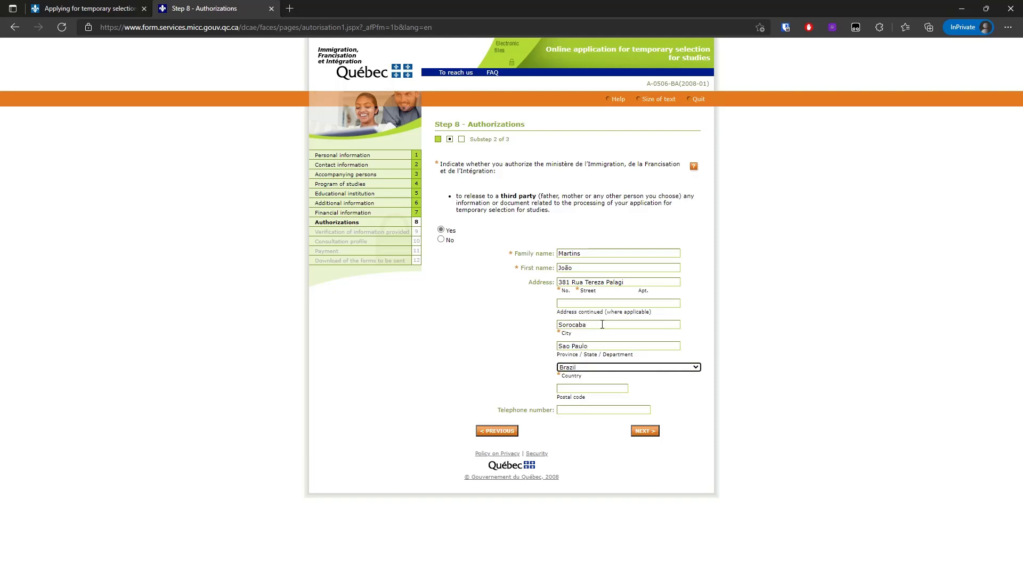
{"action": "key", "text": "Tab"}
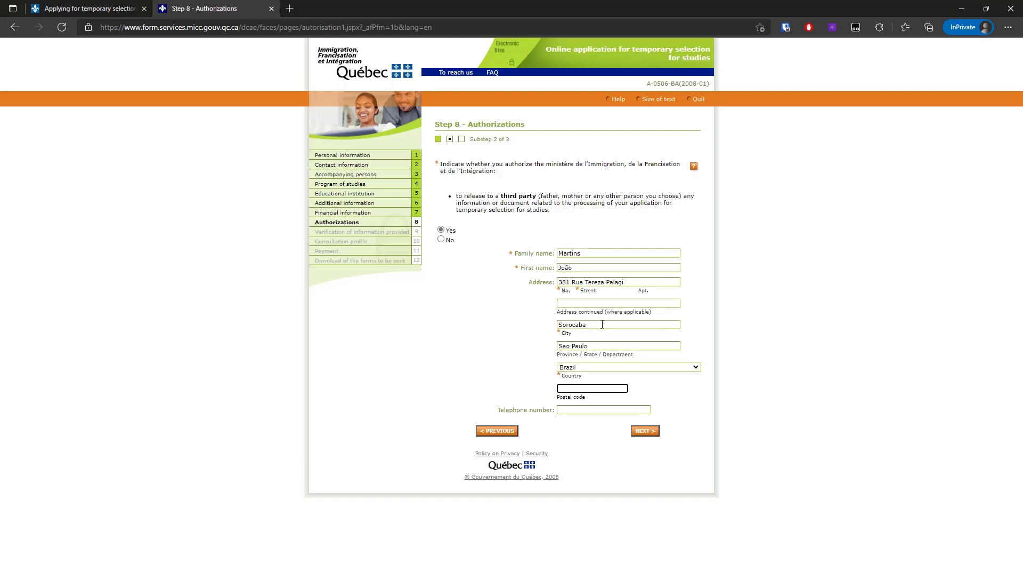
{"action": "type", "text": "18051-765"}
{"action": "left_click", "coordinate": [575, 410]}
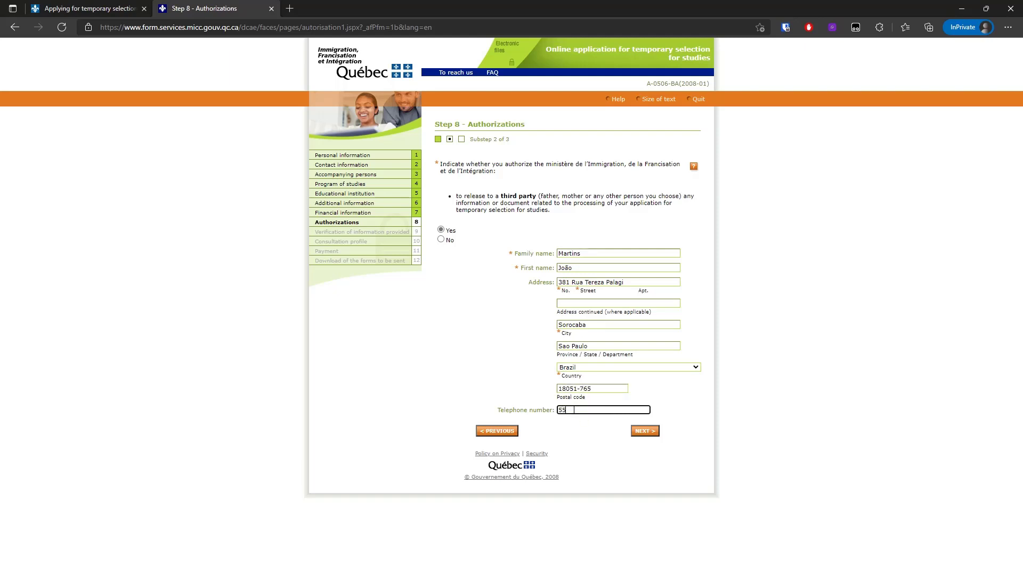
Step: Submit the third-party details, replacing the accented letter in the first name with a plain a, and continue
{"action": "double_click", "coordinate": [576, 263]}
{"action": "left_click_drag", "start_coordinate": [582, 254], "coordinate": [545, 256]}
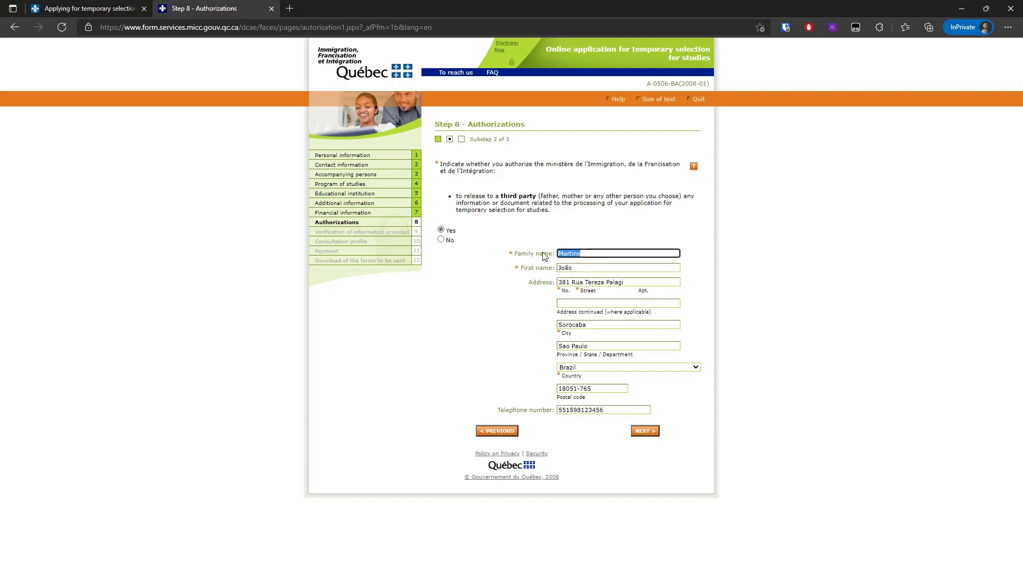
{"action": "left_click", "coordinate": [486, 234]}
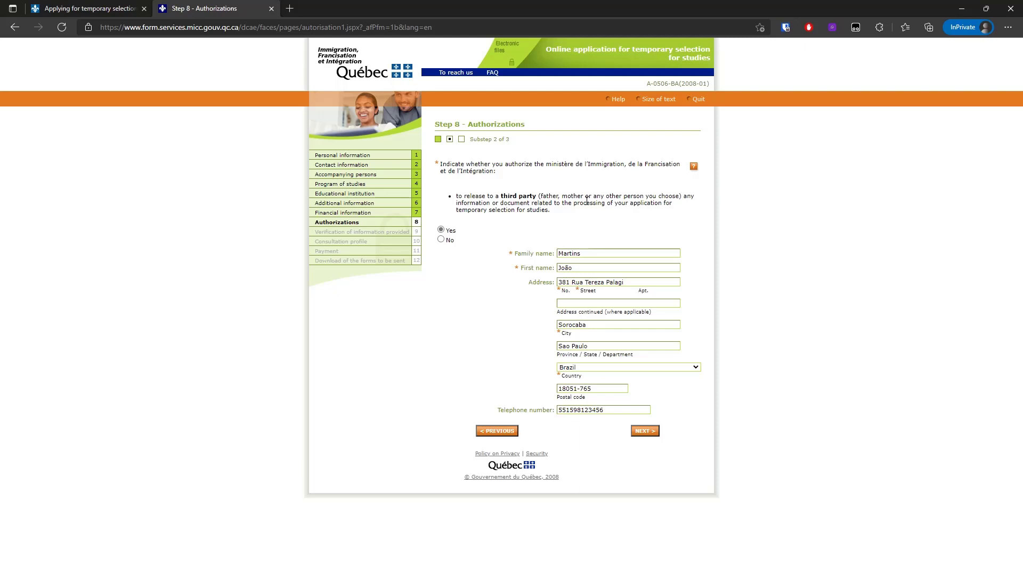
{"action": "left_click_drag", "start_coordinate": [545, 164], "coordinate": [633, 165]}
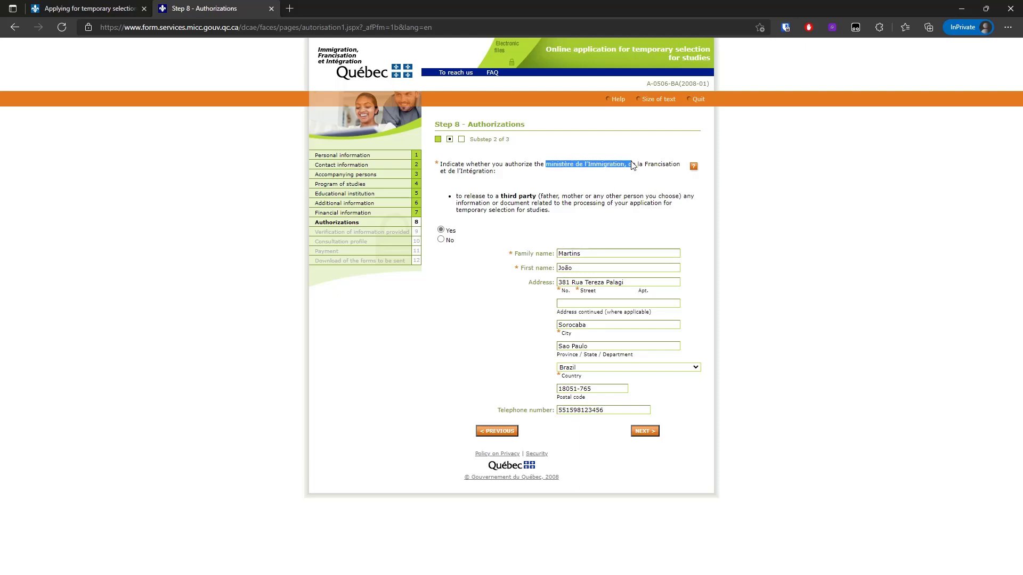
{"action": "left_click", "coordinate": [644, 434]}
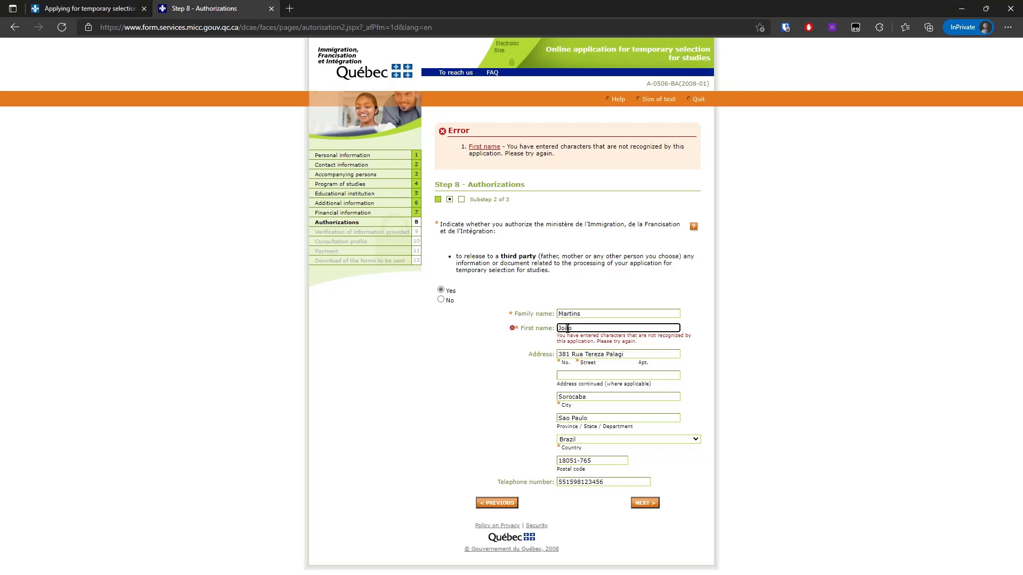
{"action": "left_click_drag", "start_coordinate": [568, 328], "coordinate": [565, 329]}
{"action": "type", "text": "a"}
{"action": "left_click", "coordinate": [645, 503]}
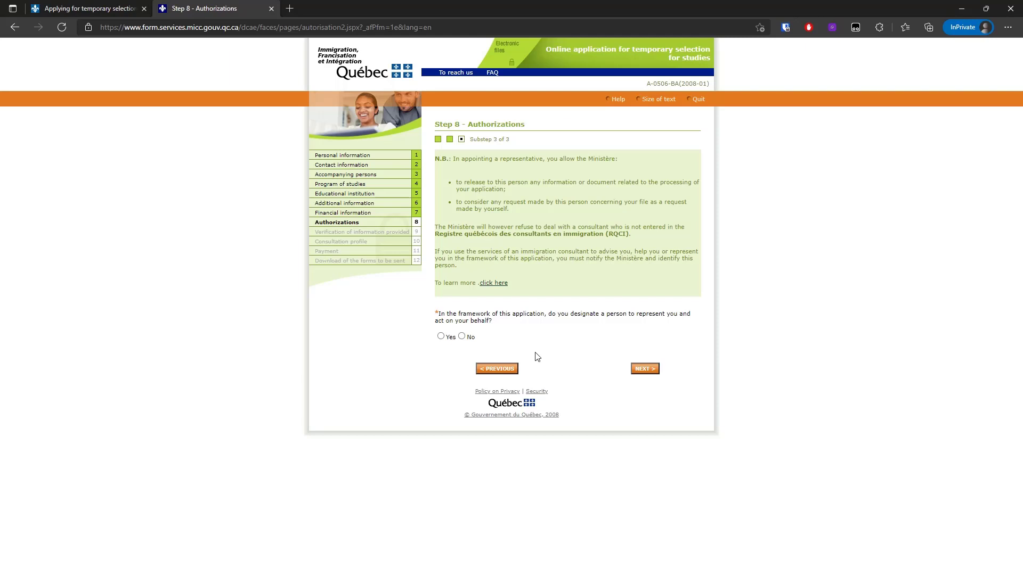
Step: Answer No to designating a representative and No to using a paid adviser, then continue
{"action": "left_click", "coordinate": [462, 336]}
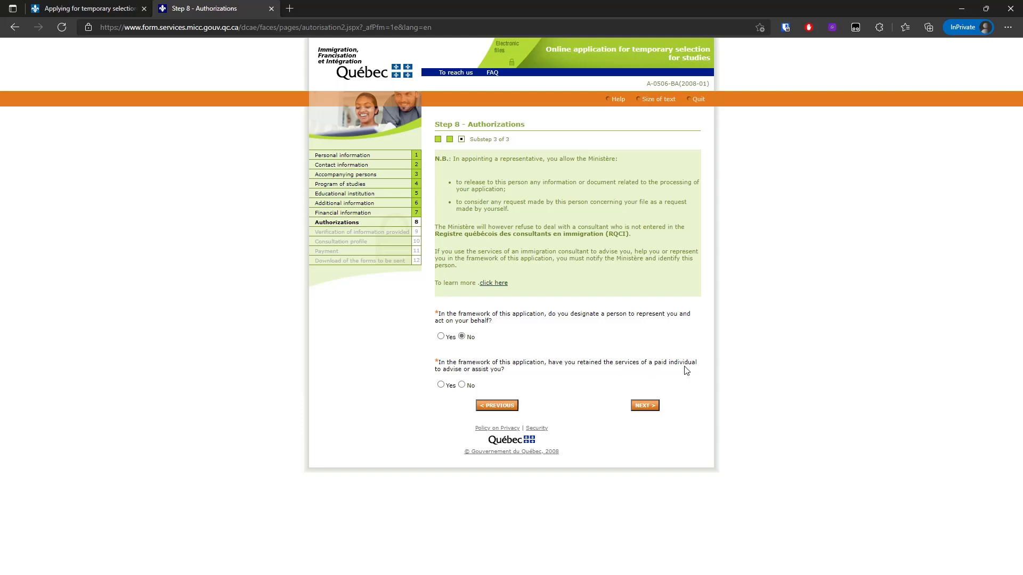
{"action": "left_click", "coordinate": [462, 385]}
{"action": "left_click", "coordinate": [645, 406]}
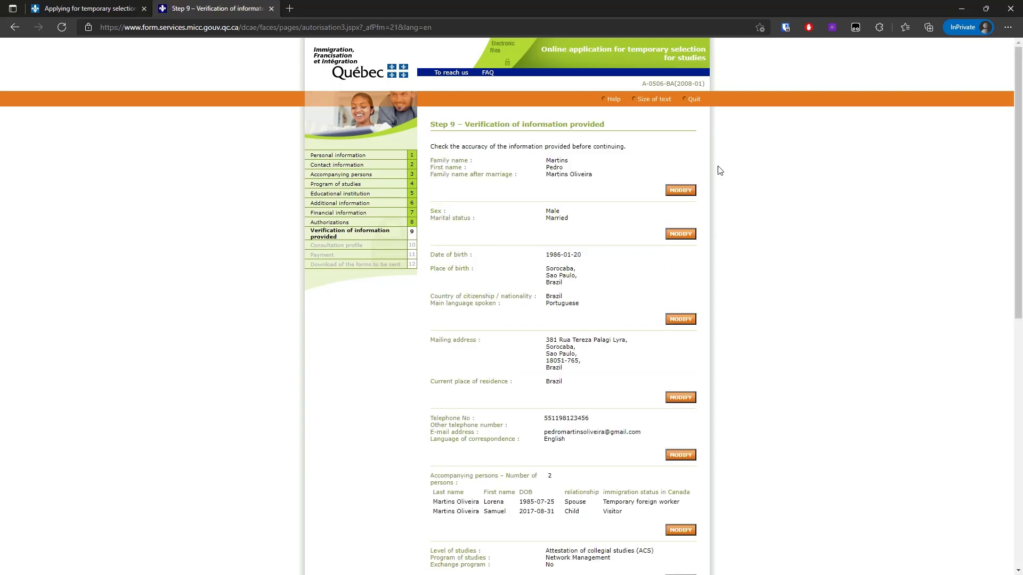
Step: Review the summary of the information provided and continue to the consultation profile step
{"action": "mouse_move", "coordinate": [1019, 162]}
{"action": "left_mouse_down"}
{"action": "mouse_move", "coordinate": [1019, 478]}
{"action": "mouse_move", "coordinate": [991, 182]}
{"action": "mouse_move", "coordinate": [1004, 147]}
{"action": "mouse_move", "coordinate": [1018, 225]}
{"action": "mouse_move", "coordinate": [1017, 183]}
{"action": "left_mouse_up"}
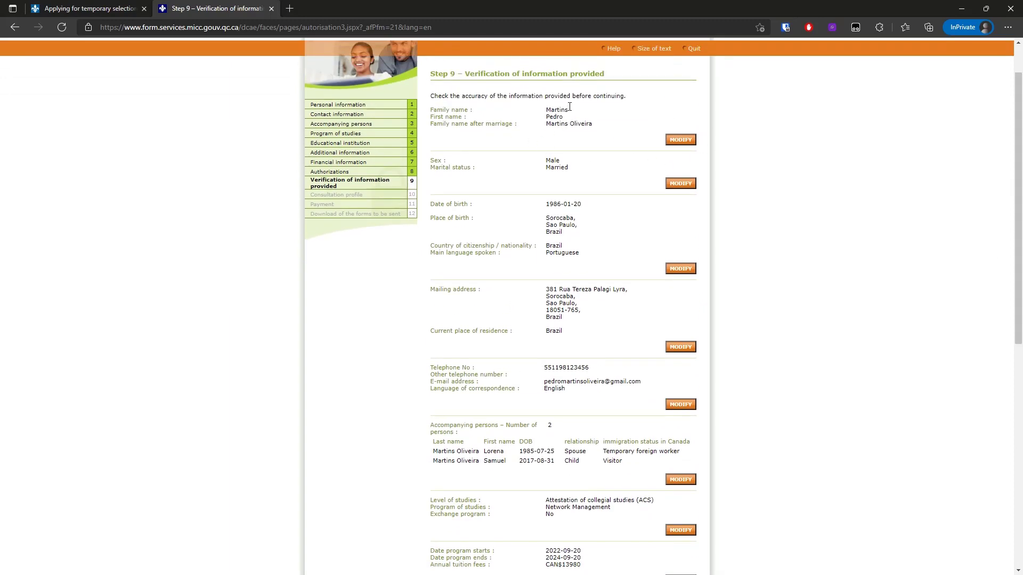
{"action": "left_click_drag", "start_coordinate": [1019, 123], "coordinate": [1011, 333]}
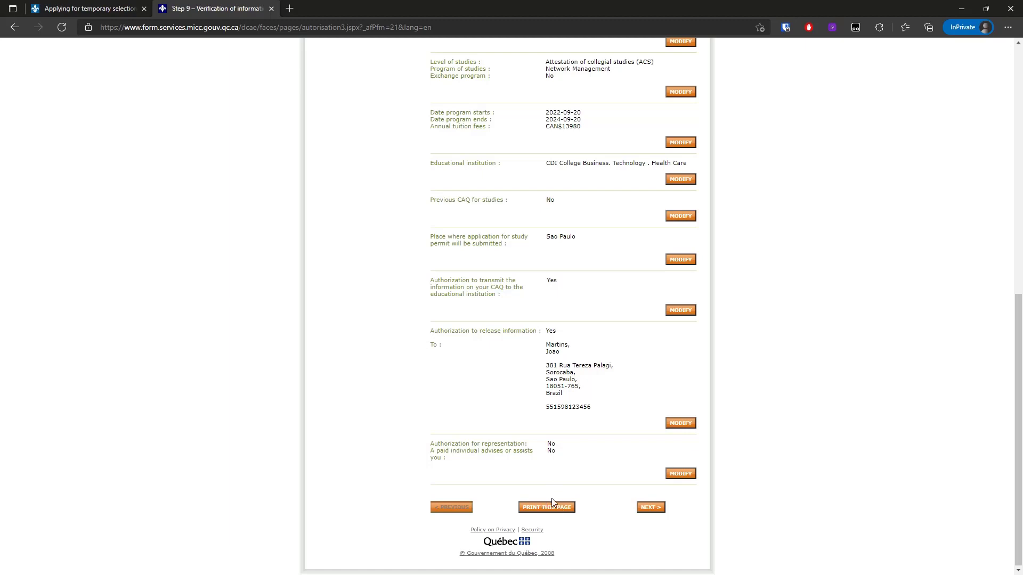
{"action": "left_click", "coordinate": [650, 507]}
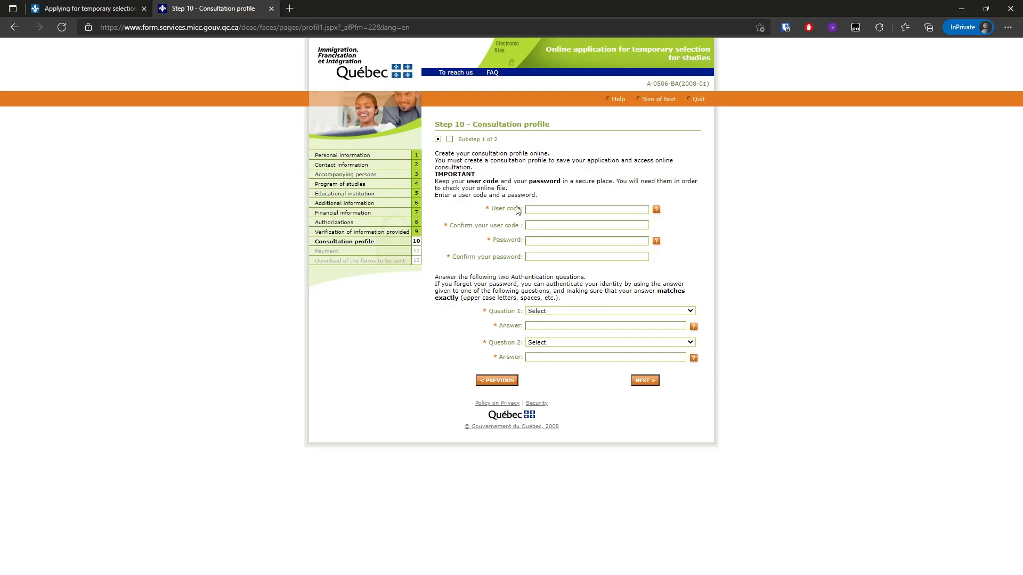
Step: Enter a user code for the consultation profile and confirm it
{"action": "left_click", "coordinate": [544, 208]}
{"action": "double_click", "coordinate": [582, 210]}
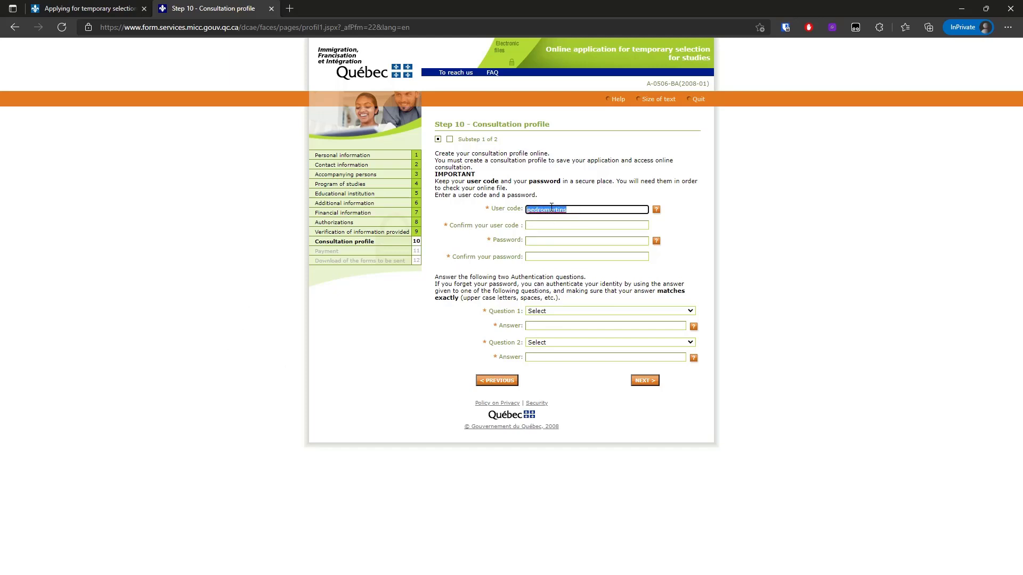
{"action": "left_click", "coordinate": [533, 226]}
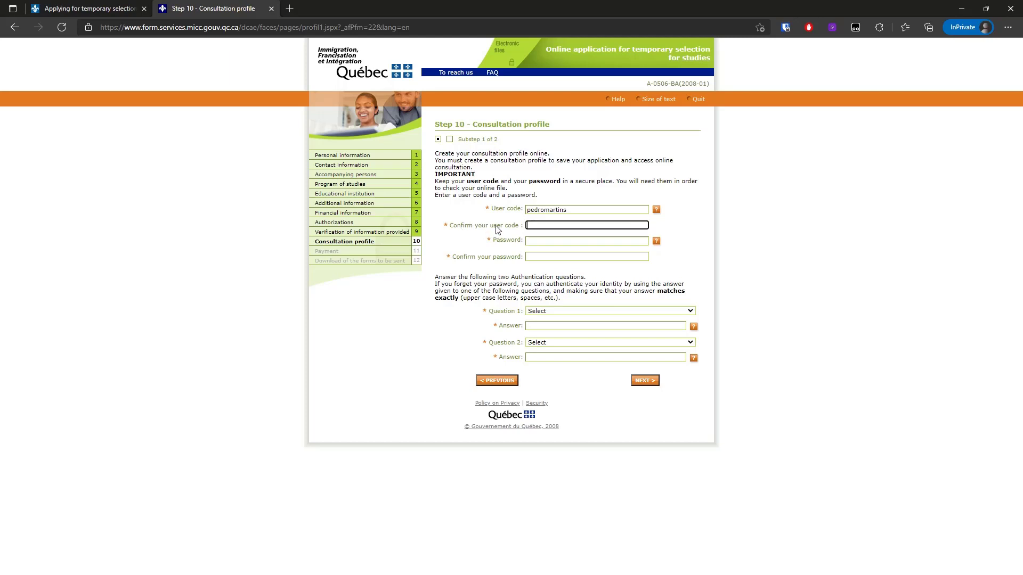
Step: Enter the consultation profile password and confirm it
{"action": "left_click", "coordinate": [560, 241]}
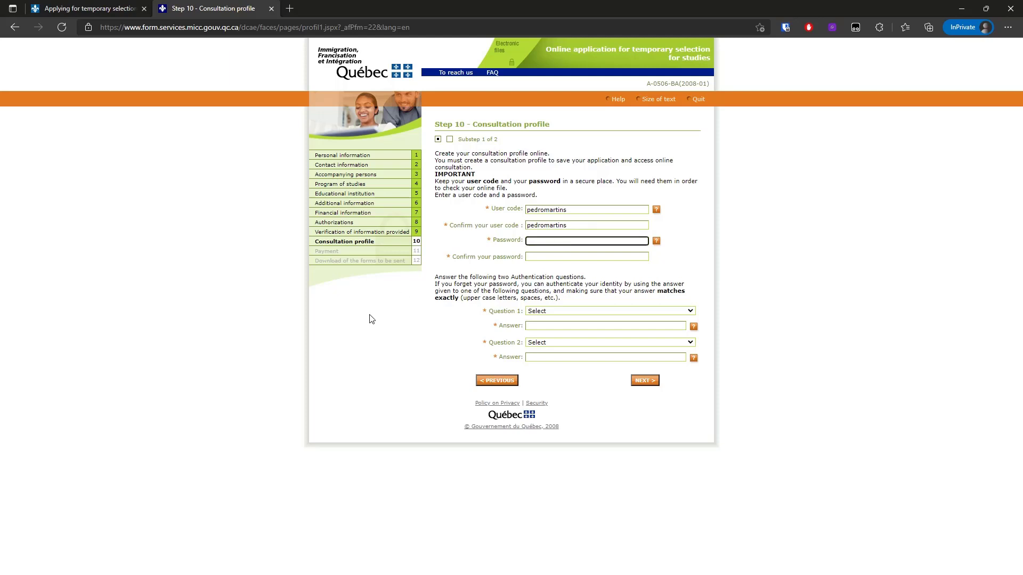
{"action": "mouse_move", "coordinate": [657, 243]}
{"action": "type", "text": "•••••••••••••"}
{"action": "left_click", "coordinate": [642, 241]}
{"action": "left_click", "coordinate": [544, 257]}
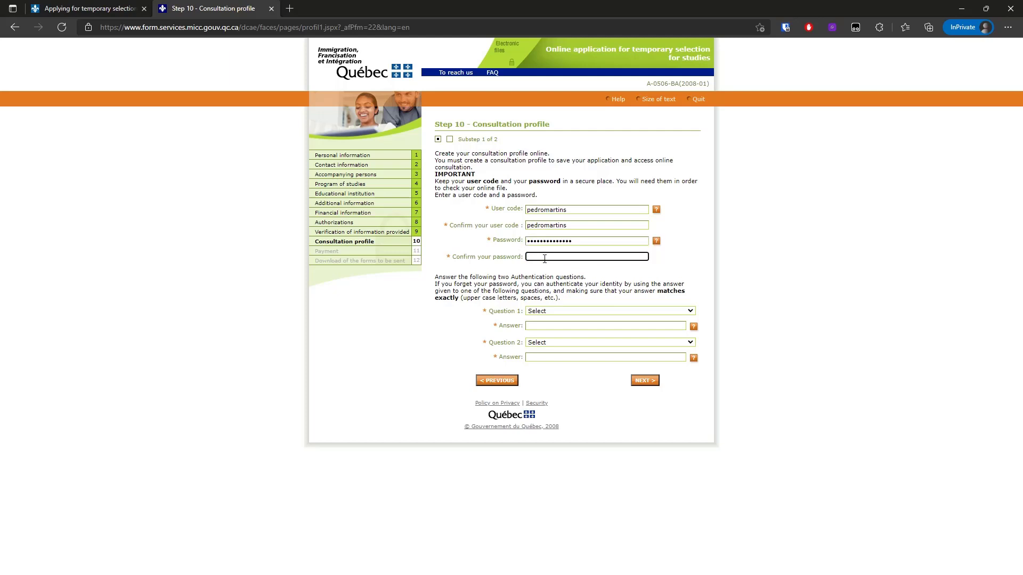
Step: Choose My favourite book is... as the first authentication question and enter its answer
{"action": "left_click", "coordinate": [600, 312]}
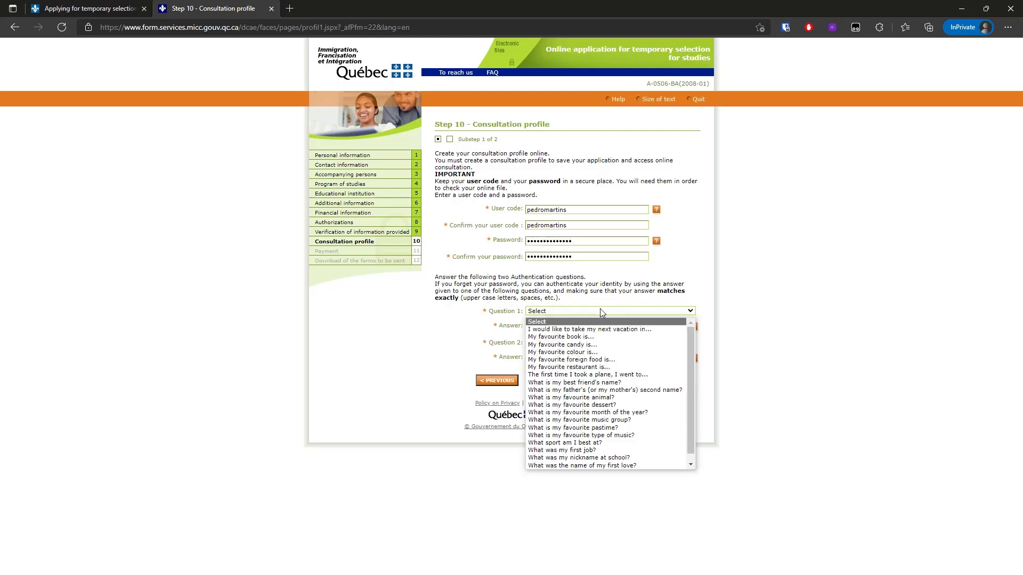
{"action": "left_click", "coordinate": [575, 337]}
{"action": "left_click", "coordinate": [548, 329]}
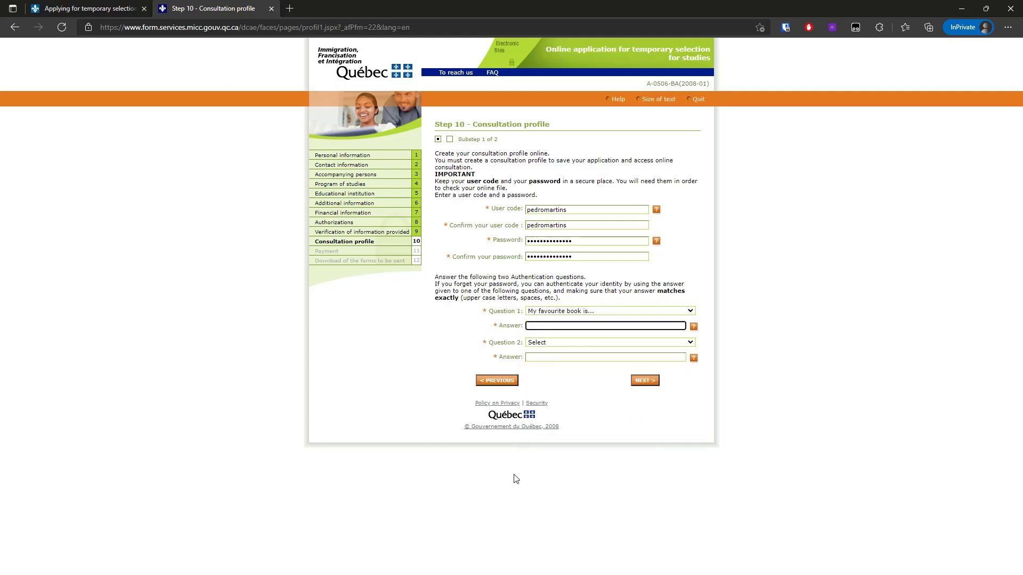
{"action": "left_click", "coordinate": [566, 342]}
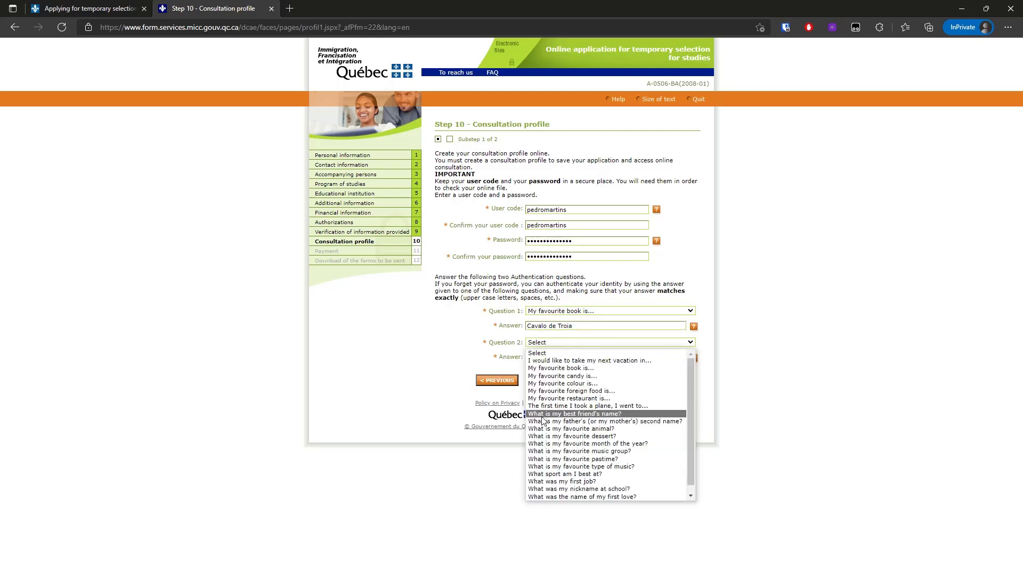
{"action": "left_click", "coordinate": [630, 418]}
{"action": "left_click", "coordinate": [551, 358]}
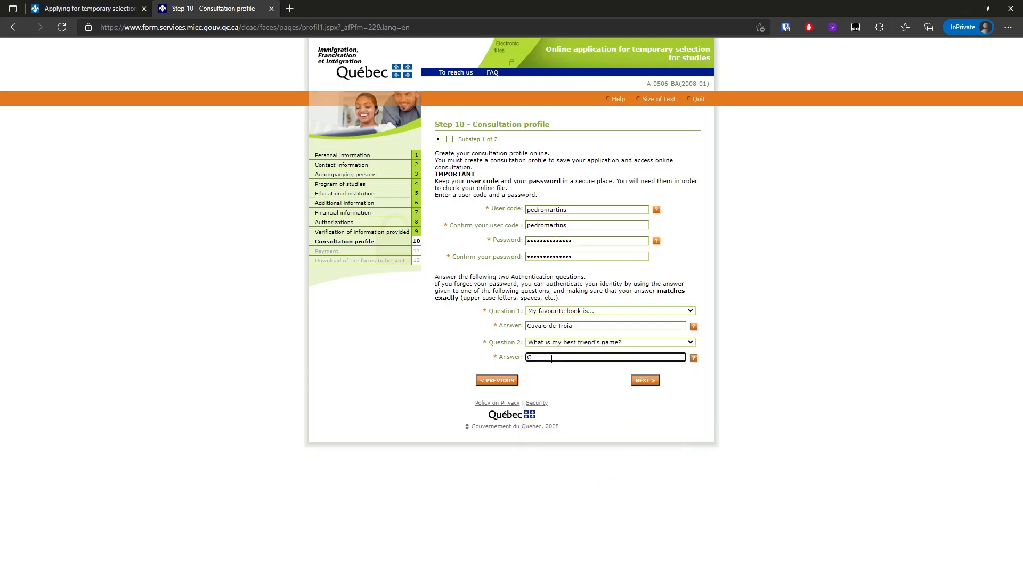
{"action": "left_click", "coordinate": [630, 313]}
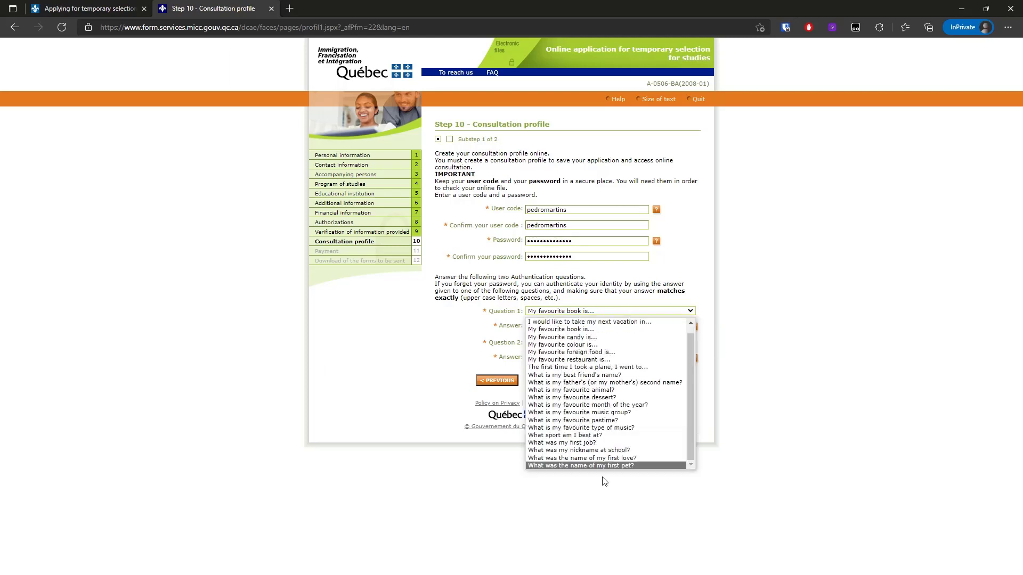
{"action": "left_click", "coordinate": [381, 375]}
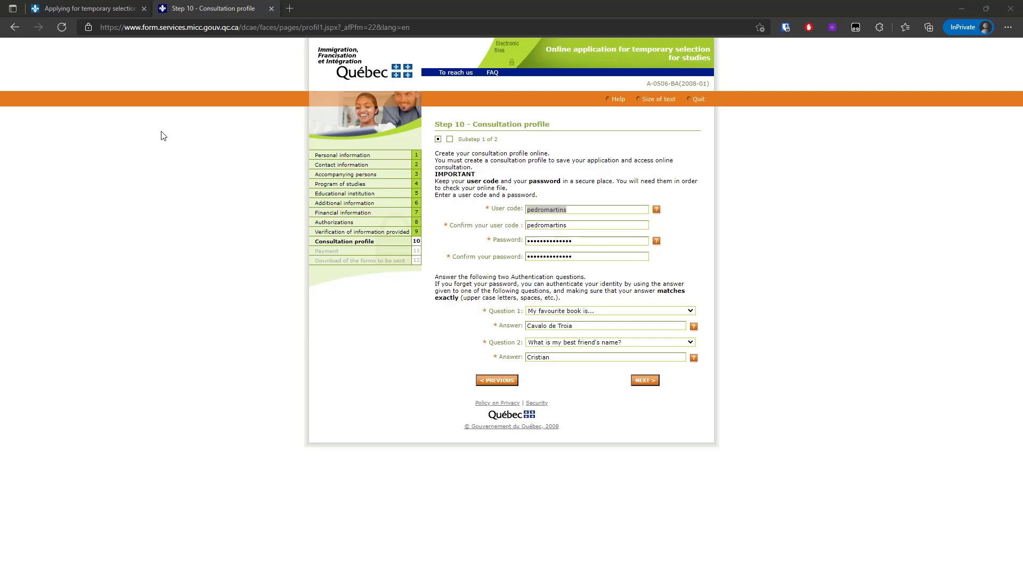
Step: Open the online file access page from the Consulting your online file section of the temporary selection information page
{"action": "left_click", "coordinate": [89, 11]}
{"action": "scroll", "coordinate": [426, 277], "scroll_direction": "up", "scroll_amount": 20}
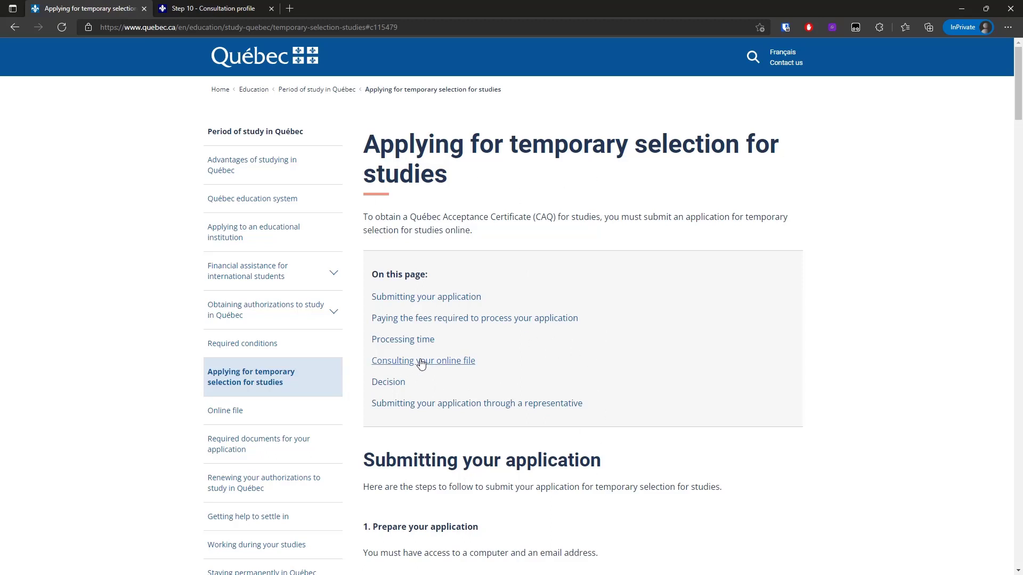
{"action": "left_click", "coordinate": [440, 362]}
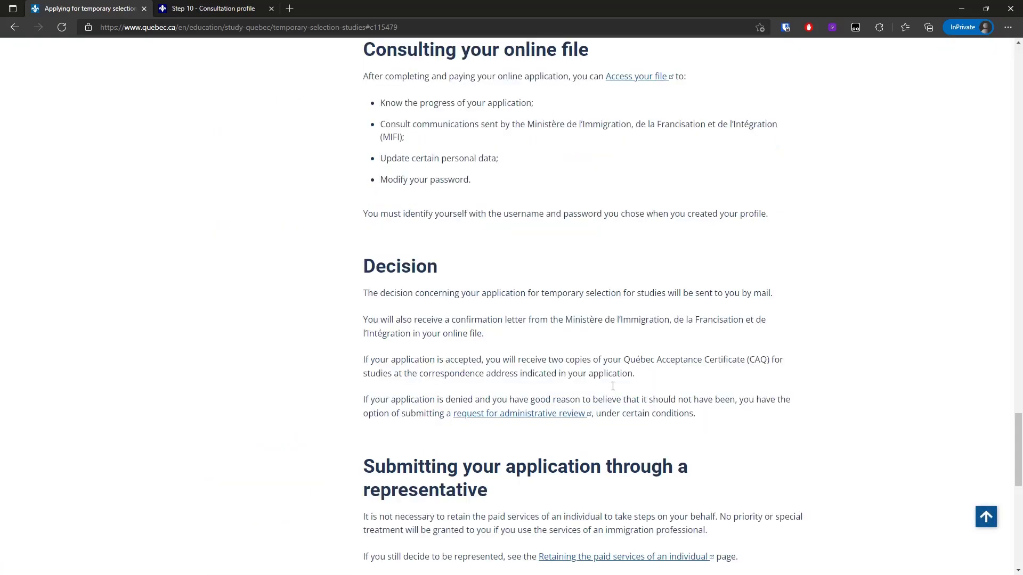
{"action": "left_click", "coordinate": [629, 84]}
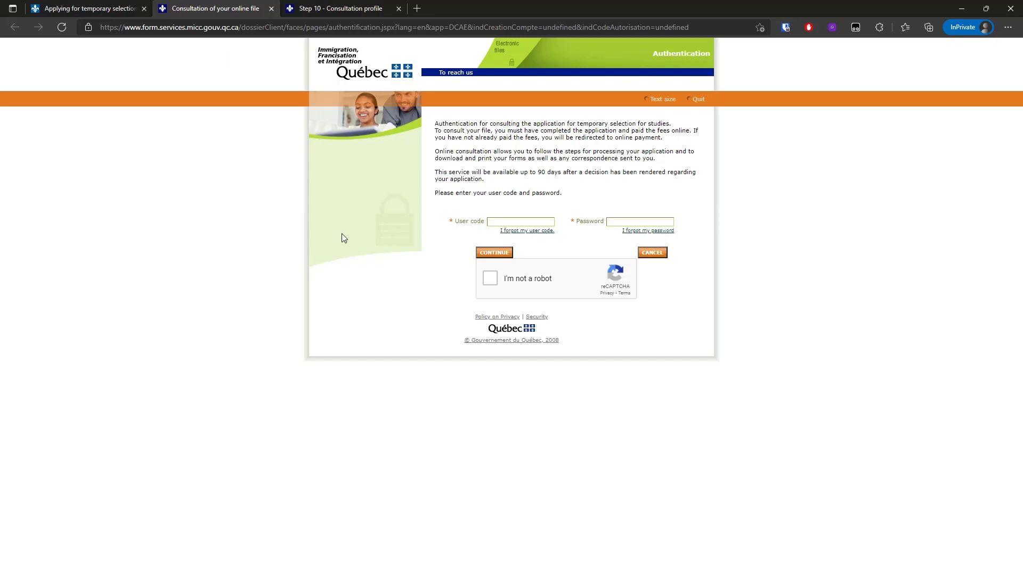
{"action": "left_click", "coordinate": [70, 9]}
{"action": "scroll", "coordinate": [504, 269], "scroll_direction": "up", "scroll_amount": 10}
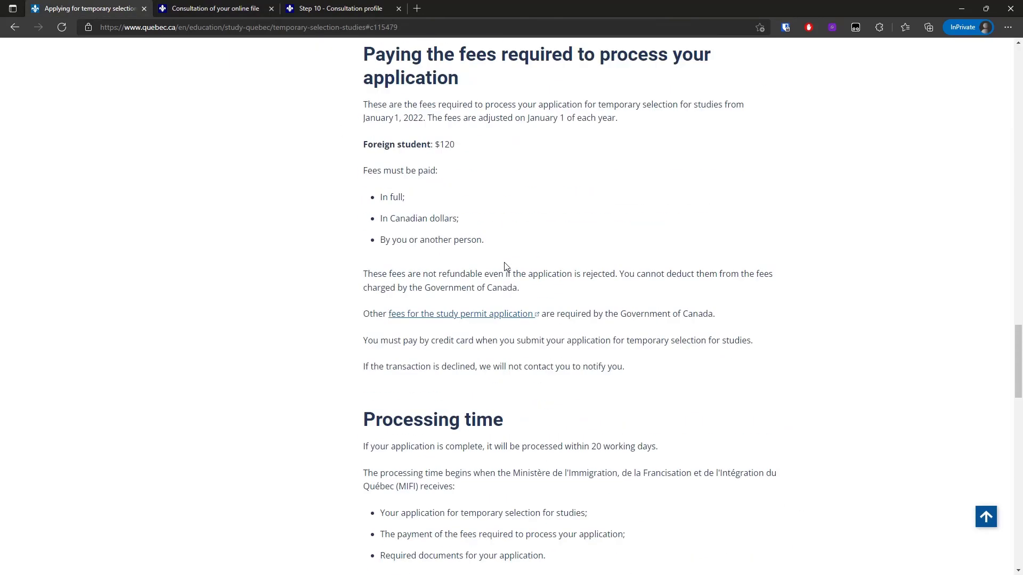
{"action": "scroll", "coordinate": [398, 327], "scroll_direction": "down", "scroll_amount": 12}
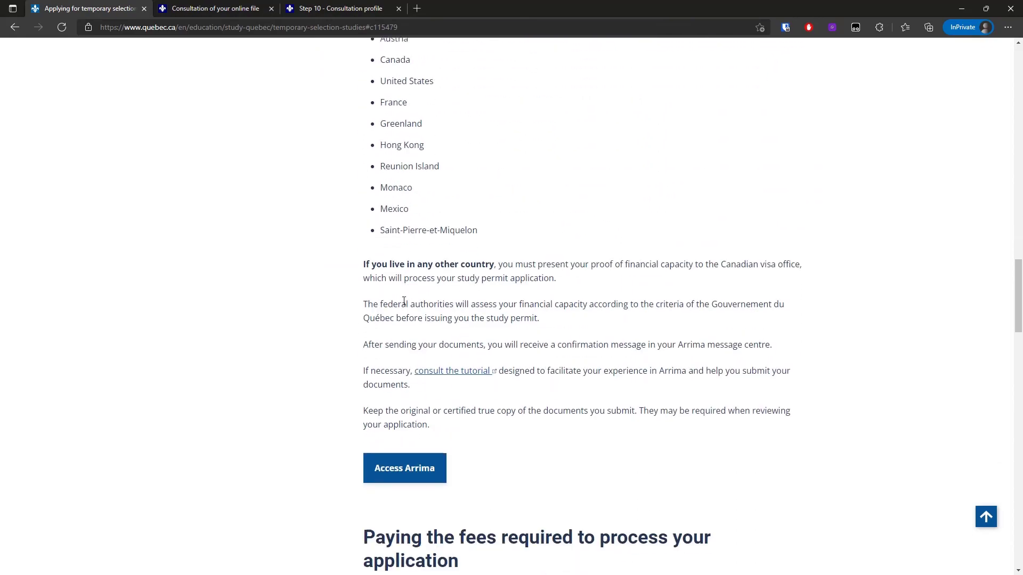
{"action": "left_click", "coordinate": [218, 6]}
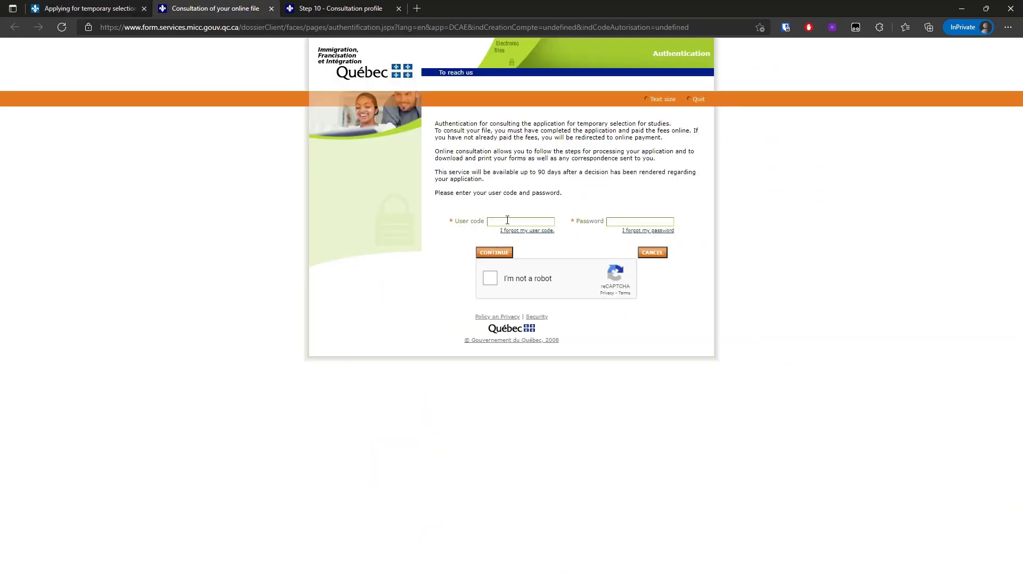
{"action": "left_click", "coordinate": [341, 8]}
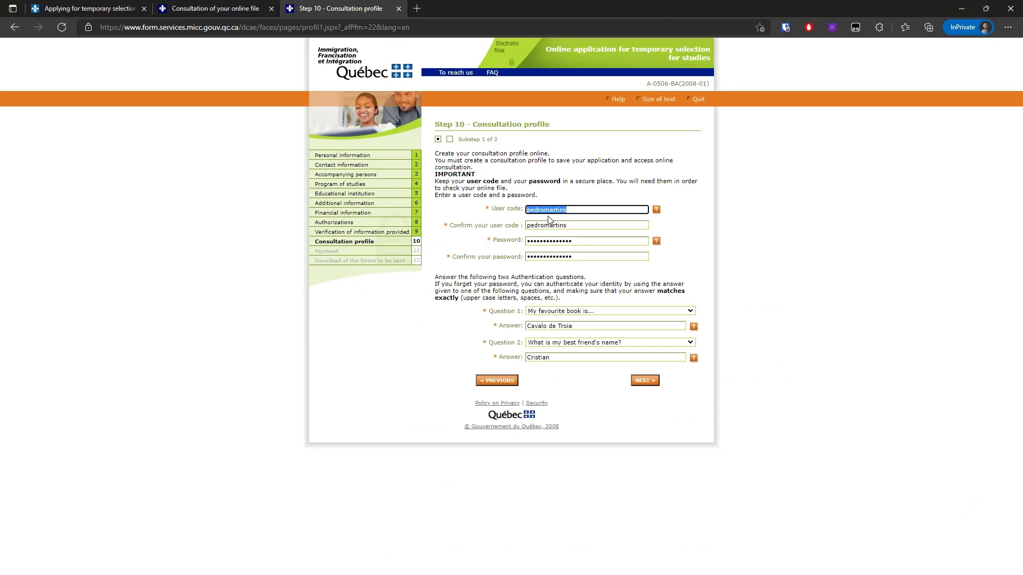
Step: Sign in to the online file with the user code and password, ticking the reCAPTCHA box, and dismiss the password-saving prompt
{"action": "left_click", "coordinate": [206, 8]}
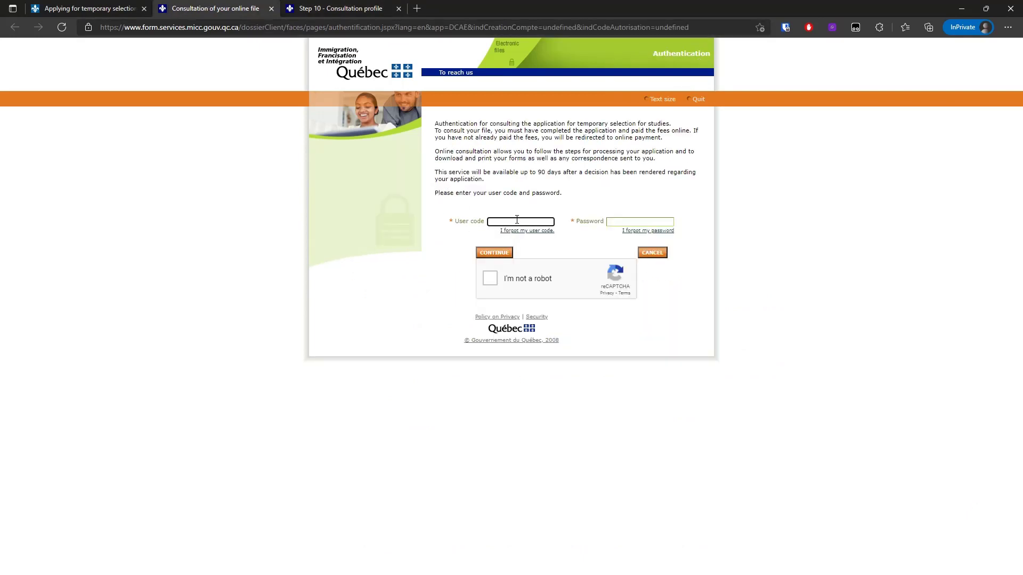
{"action": "type", "text": "••••••••"}
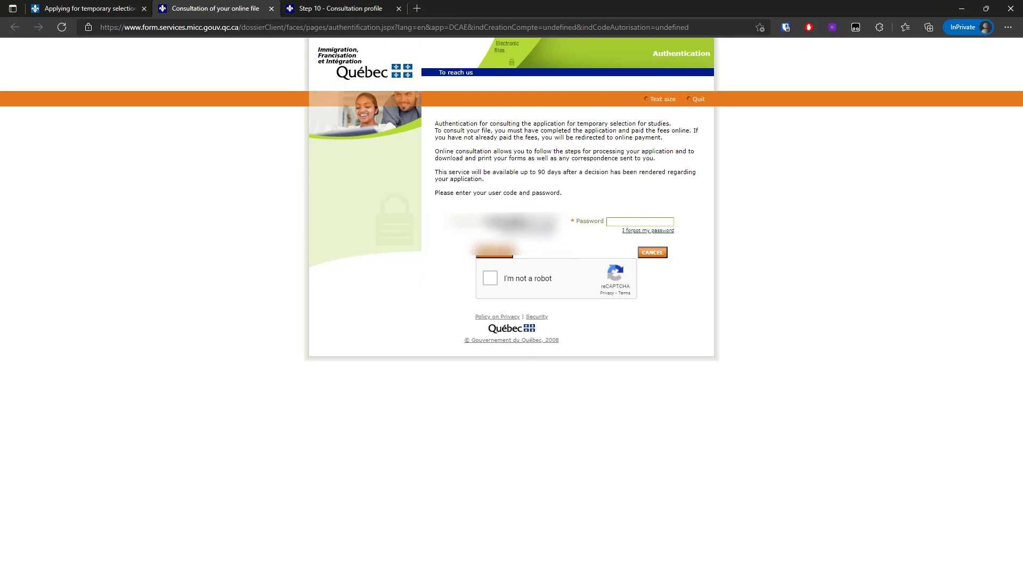
{"action": "key", "text": "Tab"}
{"action": "type", "text": "•"}
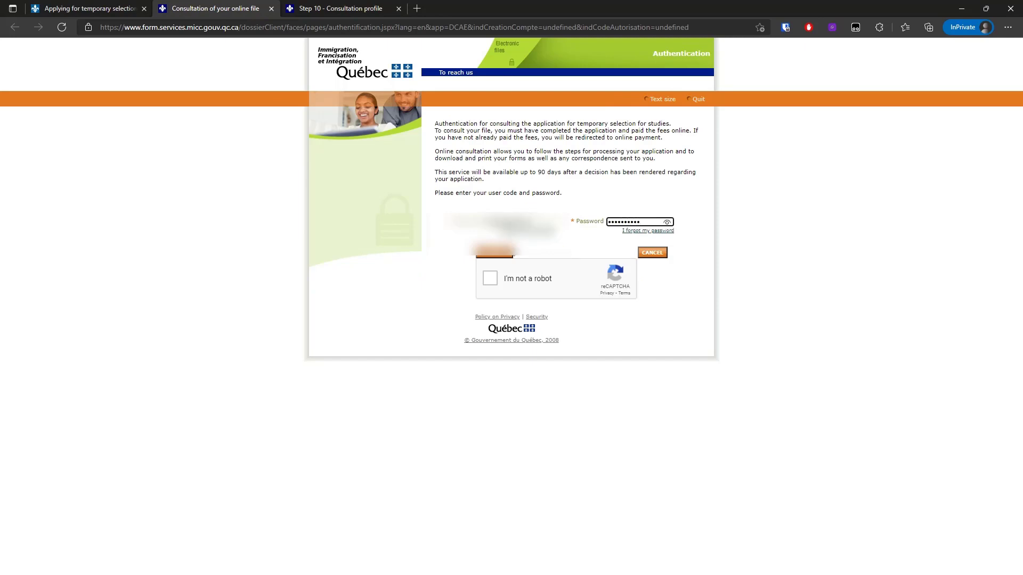
{"action": "left_click", "coordinate": [490, 278]}
{"action": "left_click", "coordinate": [494, 253]}
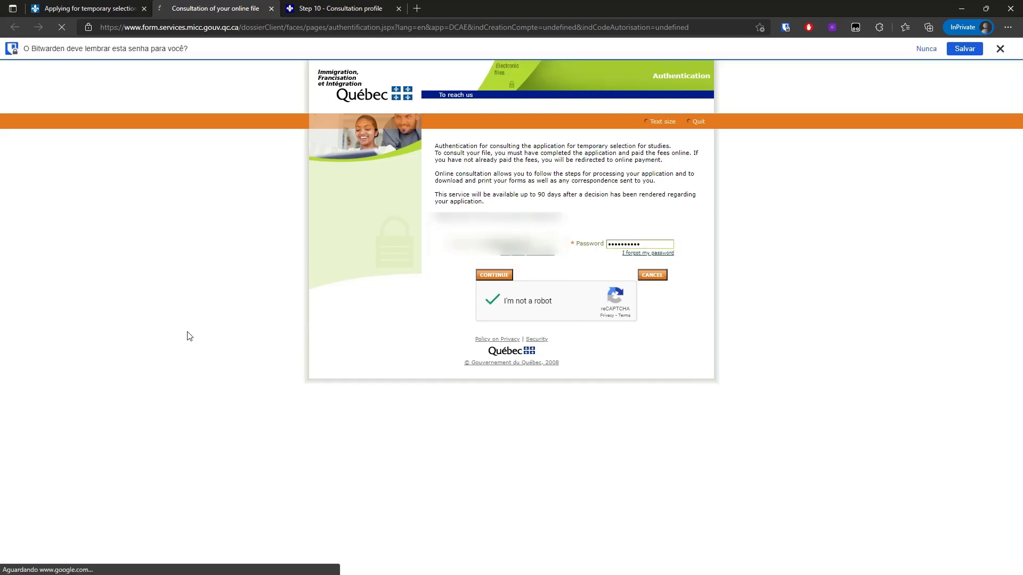
{"action": "left_click", "coordinate": [995, 66]}
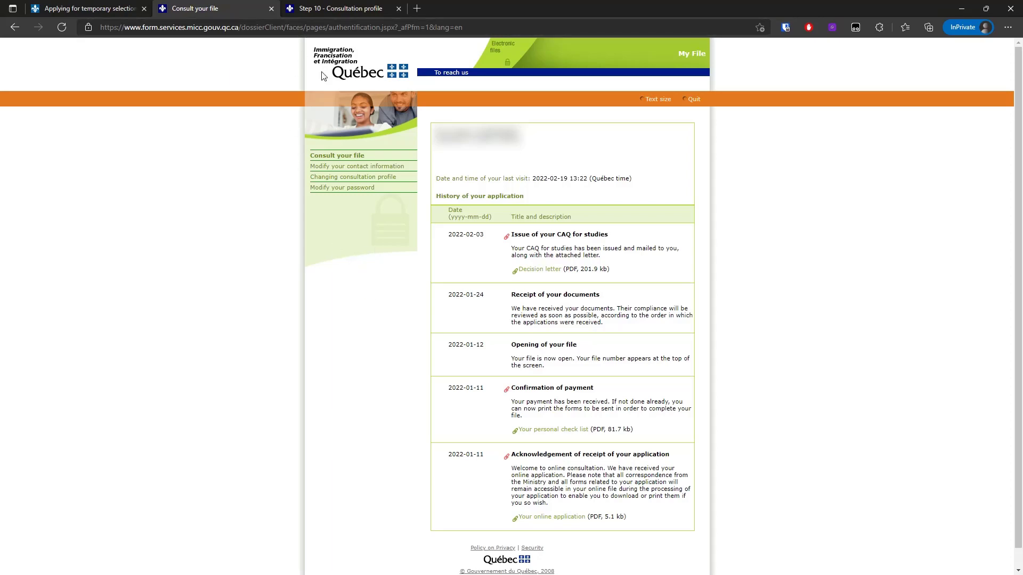
{"action": "key", "text": "ctrl+Tab"}
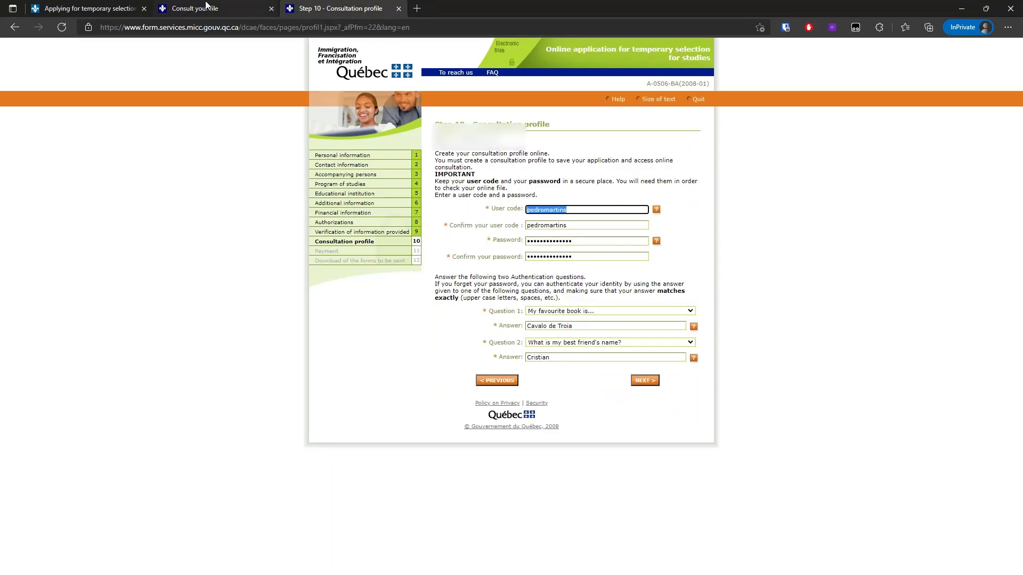
{"action": "left_click", "coordinate": [205, 6]}
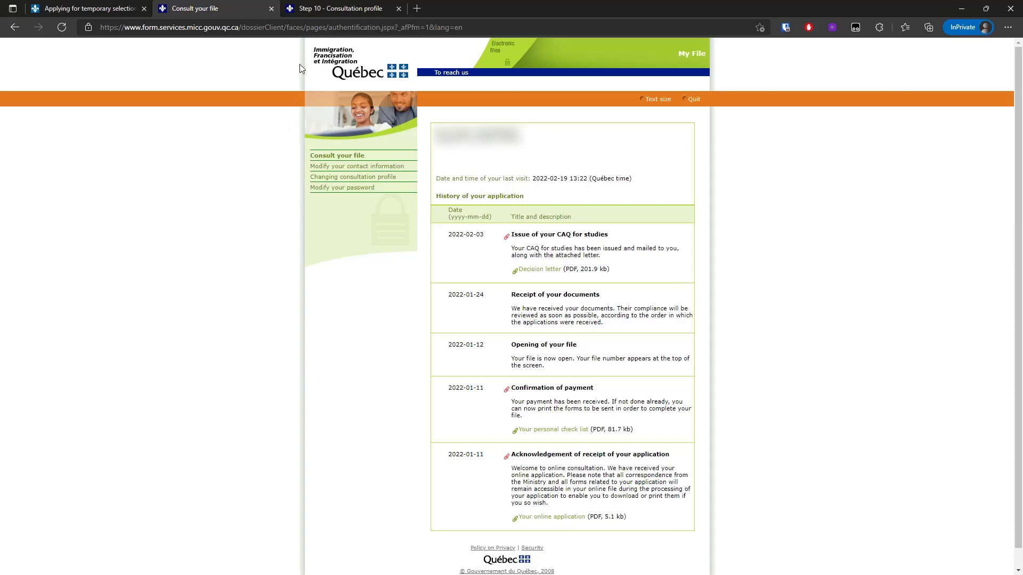
{"action": "left_click", "coordinate": [339, 11]}
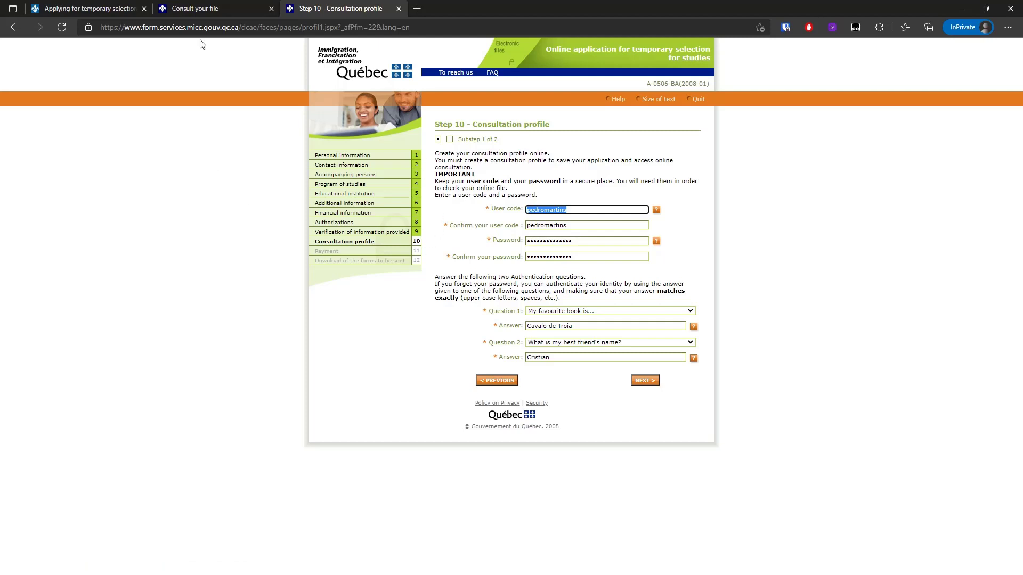
{"action": "left_click", "coordinate": [195, 8]}
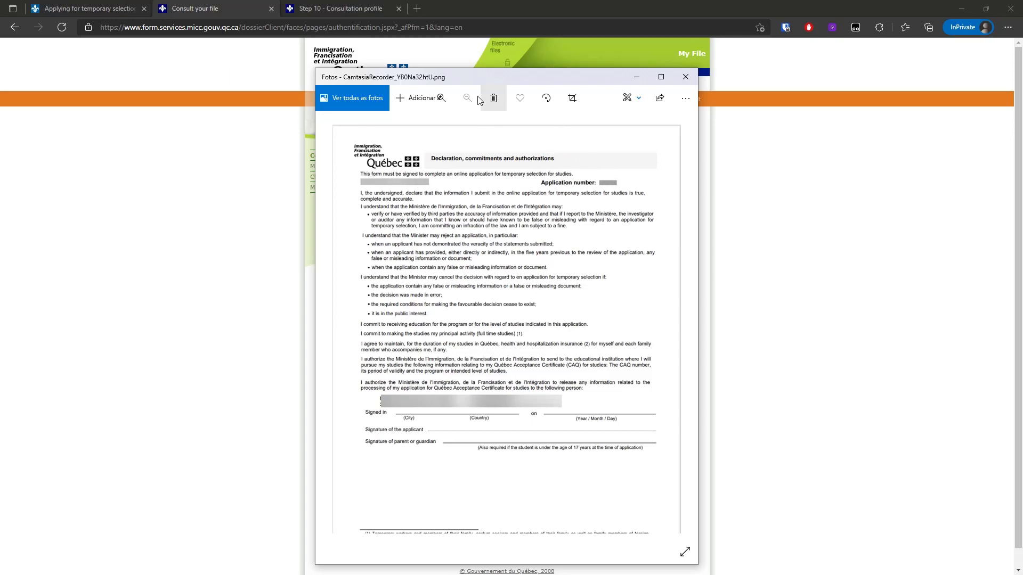
Step: Examine the sample declaration form, personalized checklist and letter of acceptance images in the photo viewer
{"action": "left_click_drag", "start_coordinate": [490, 79], "coordinate": [485, 159]}
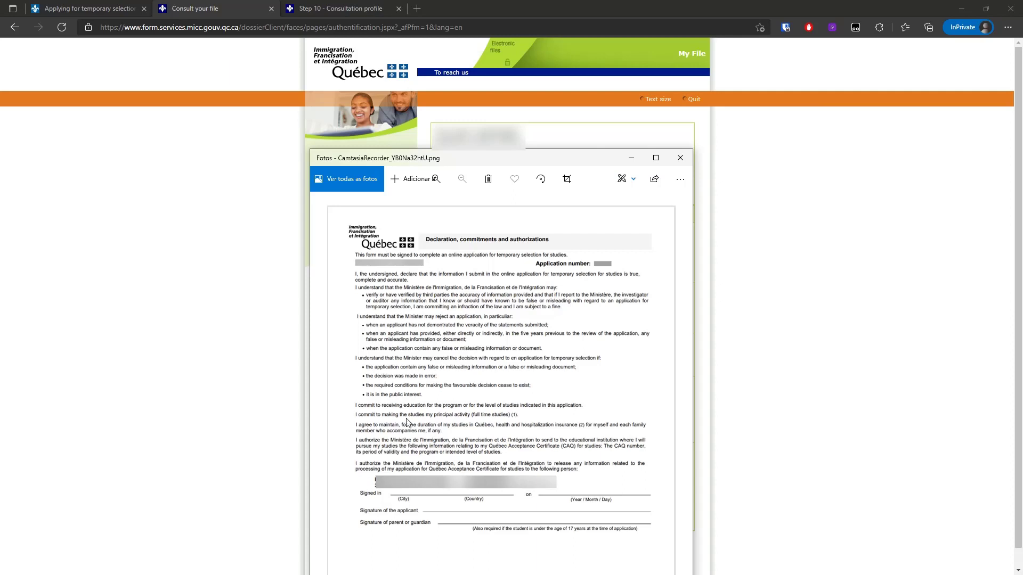
{"action": "left_click_drag", "start_coordinate": [467, 163], "coordinate": [462, 92]}
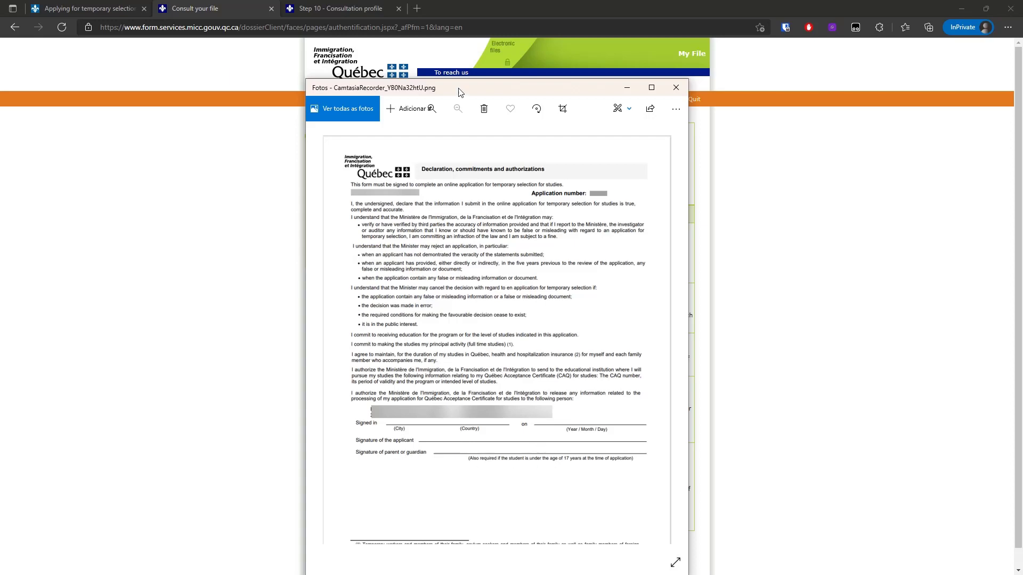
{"action": "left_click_drag", "start_coordinate": [473, 90], "coordinate": [0, 133]}
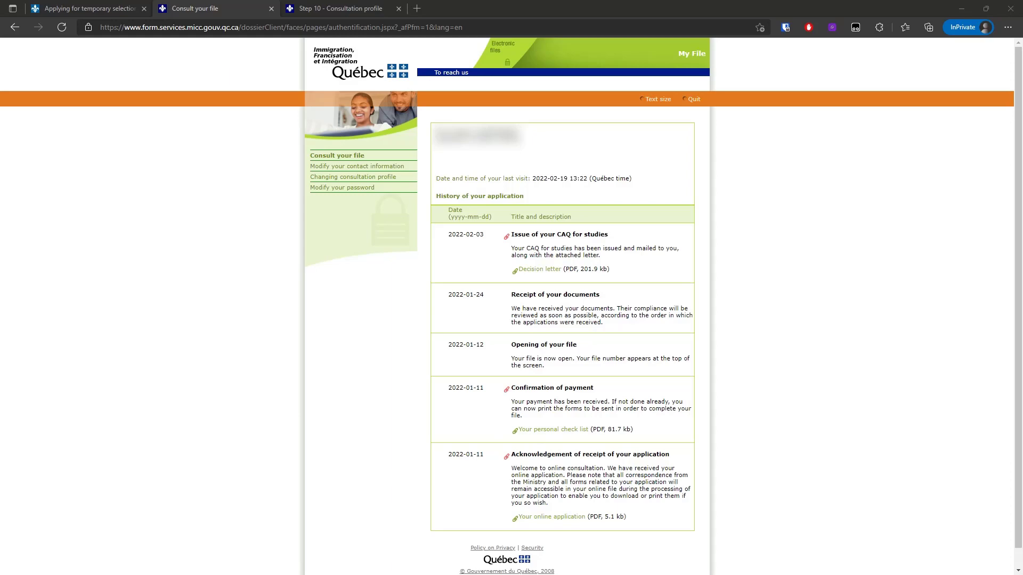
{"action": "left_click_drag", "start_coordinate": [0, 117], "coordinate": [446, 47]}
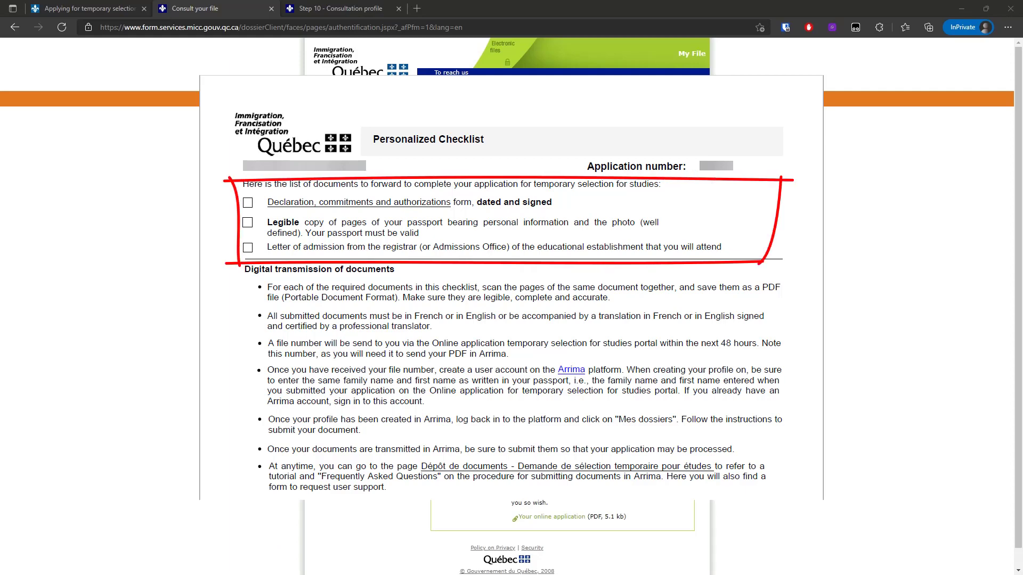
{"action": "left_click_drag", "start_coordinate": [451, 574], "coordinate": [490, 62]}
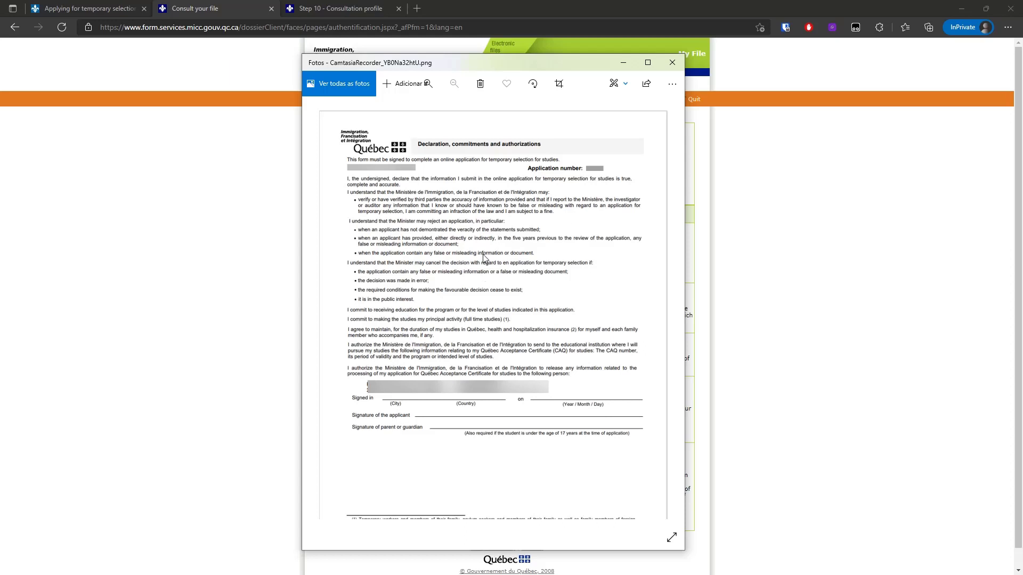
{"action": "left_click", "coordinate": [314, 315]}
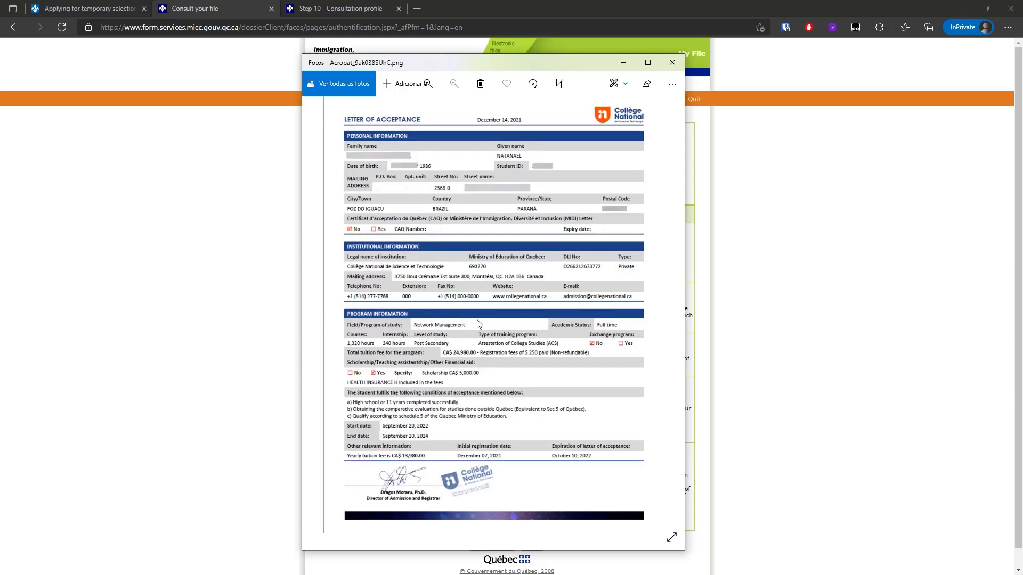